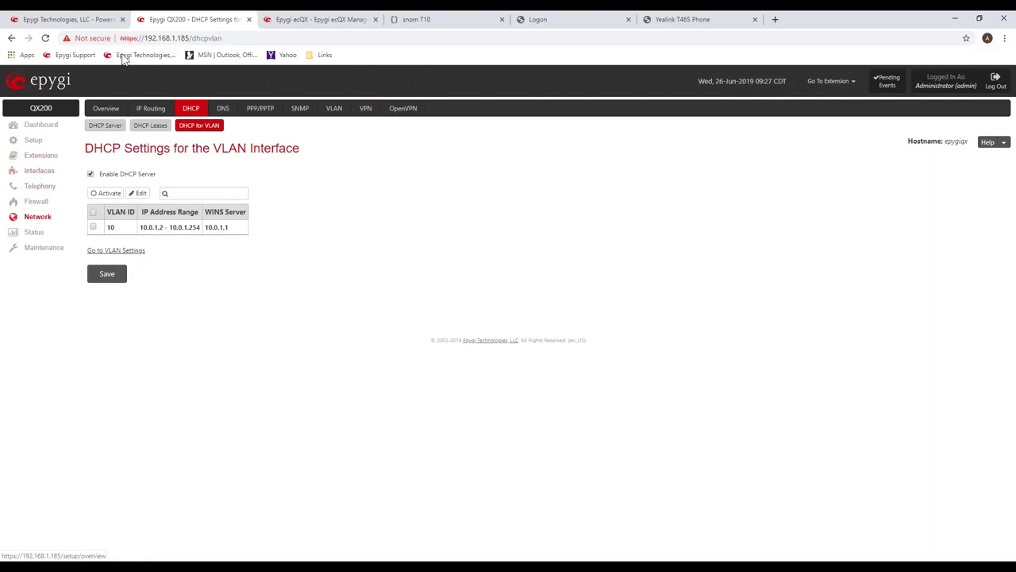
Switch from the QX200 DHCP for VLAN page to the Epygi ecQX management dashboard.
left_click(316, 20)
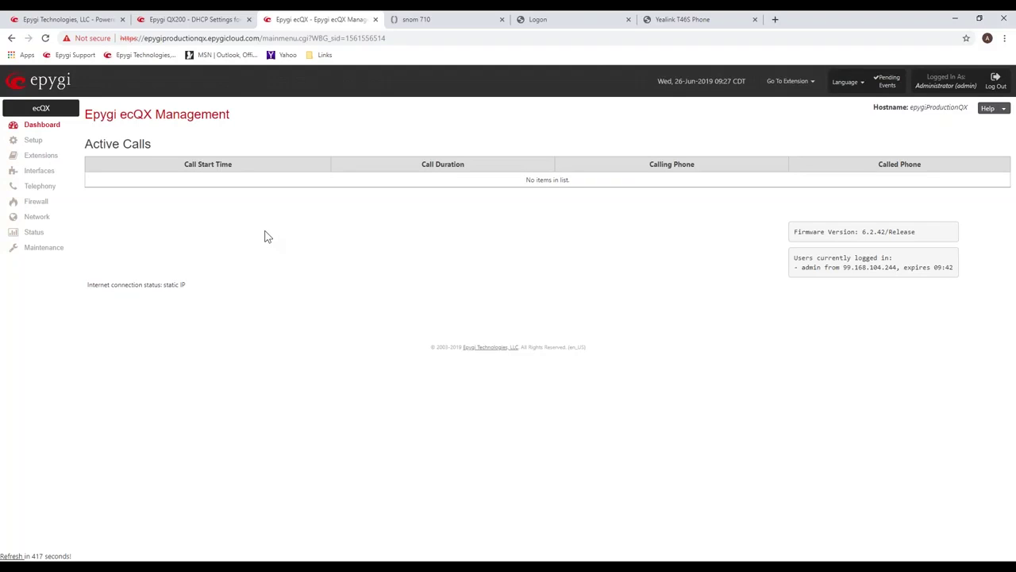
Return the QX200 tab to its Dashboard, then go back to the ecQX dashboard.
left_click(159, 20)
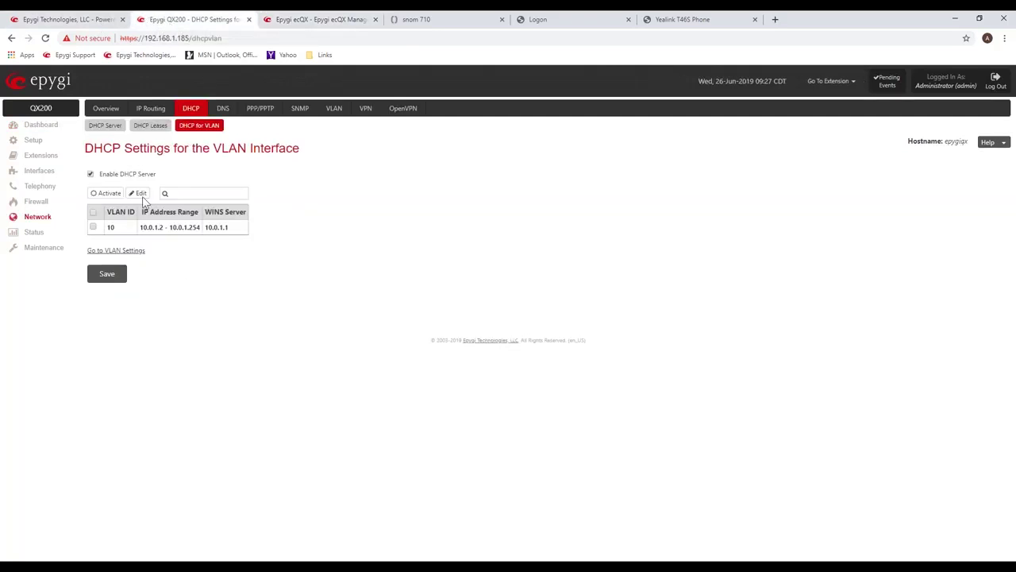
left_click(42, 128)
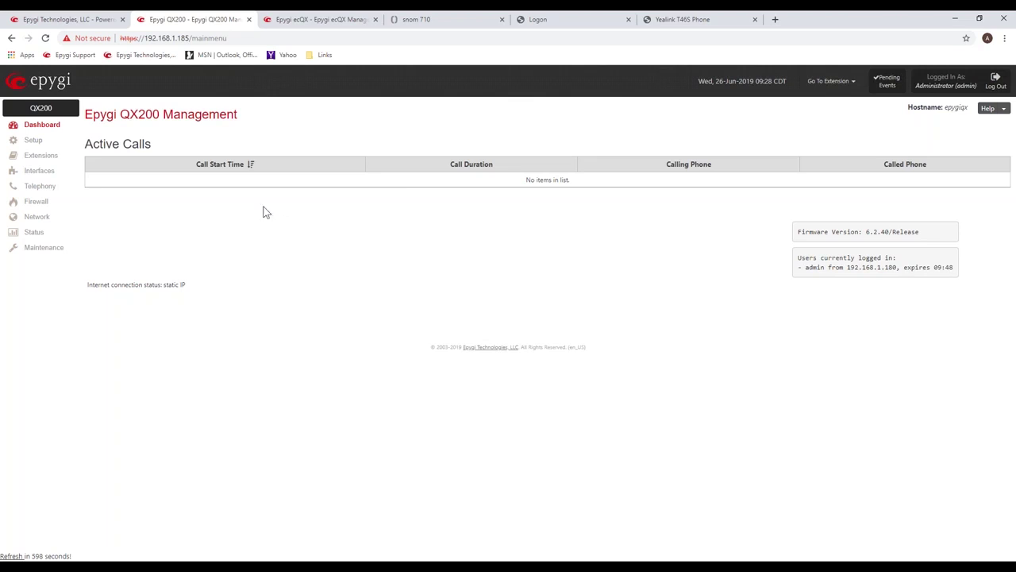
left_click(304, 22)
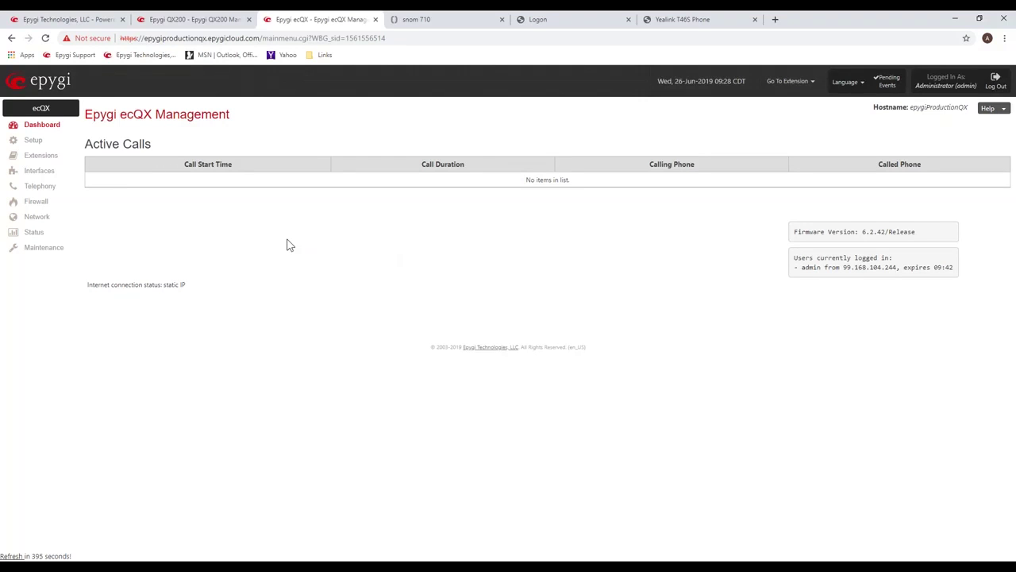
Open Interfaces > Extensions and list all 2596 extensions in Extensions Management.
left_click(46, 175)
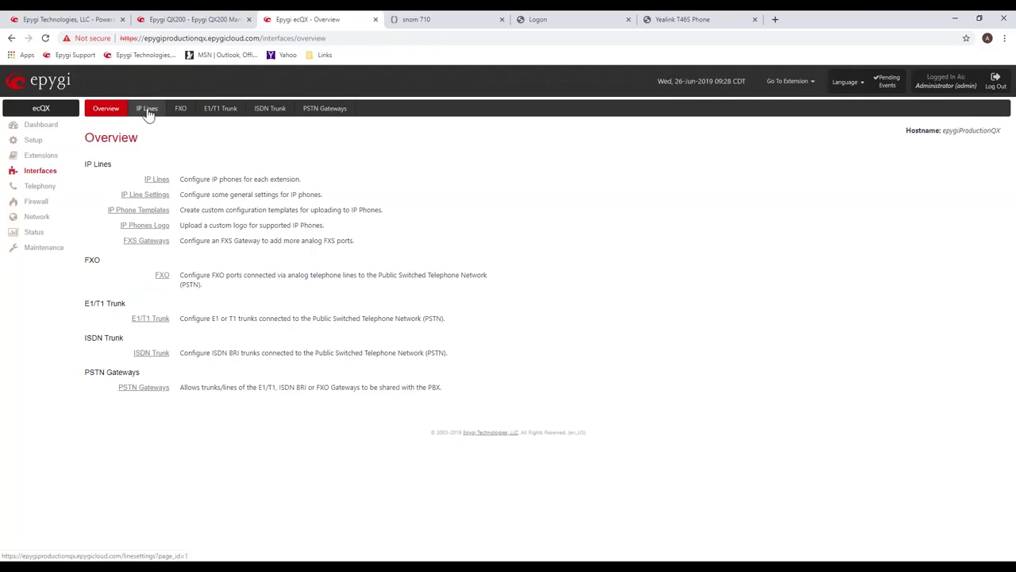
left_click(38, 155)
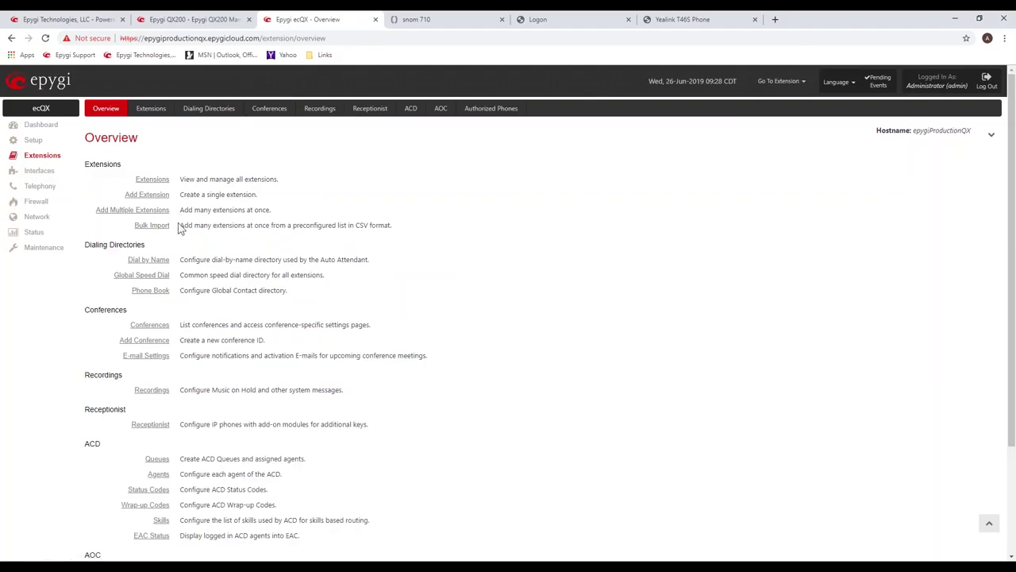
left_click(150, 111)
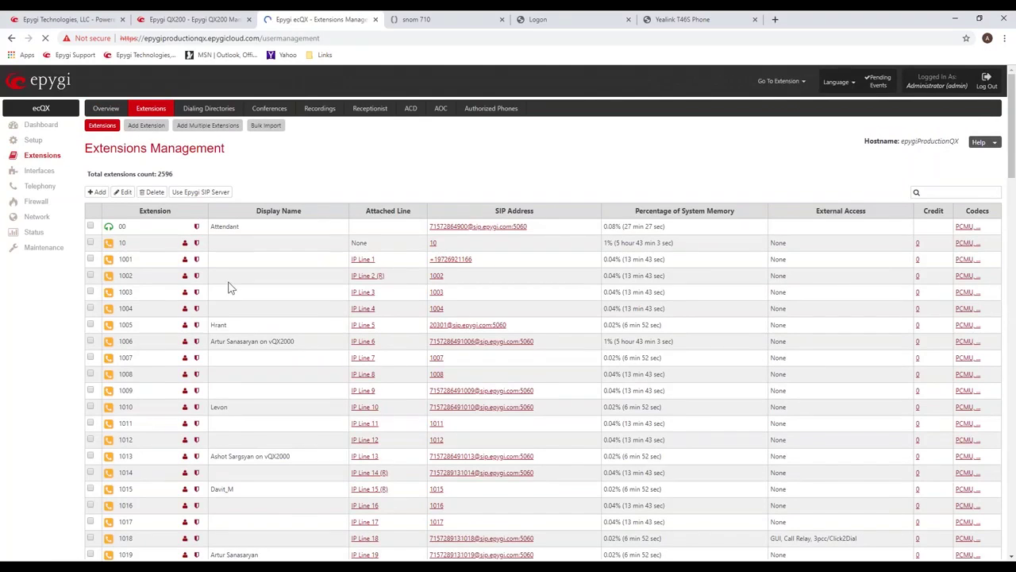
scroll(230, 287, "down", 5)
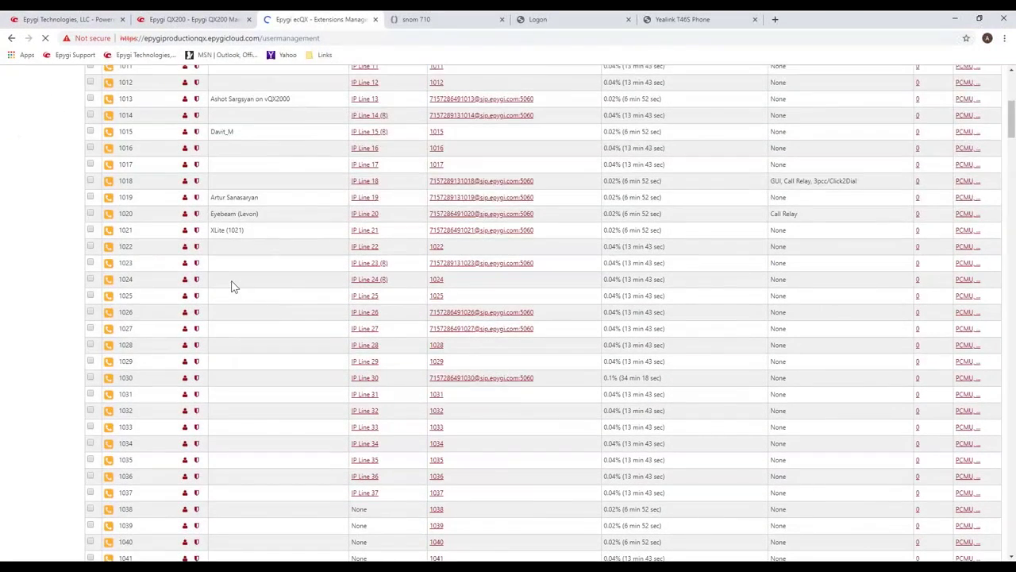
scroll(231, 287, "down", 5)
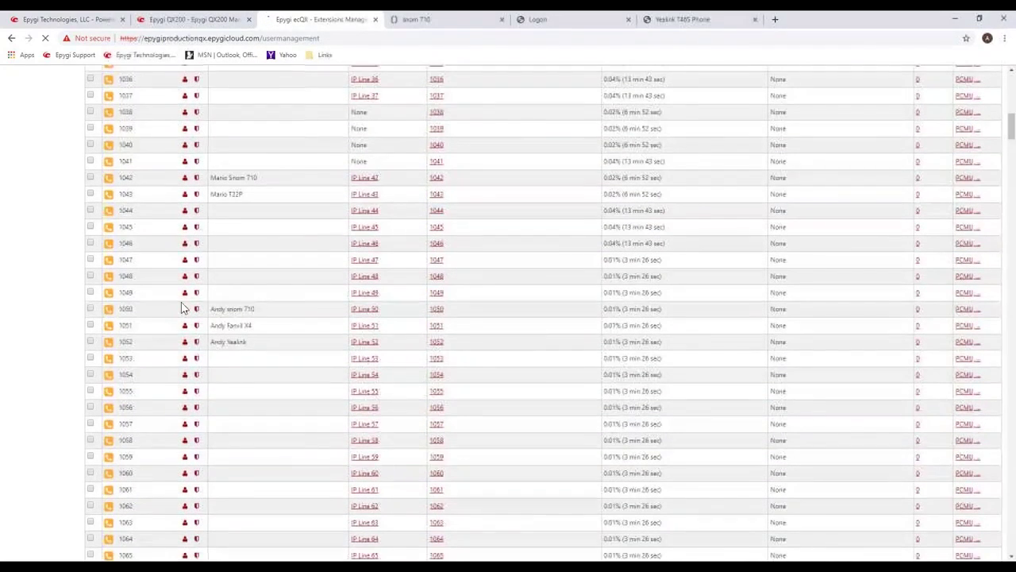
left_click_drag(135, 310, 120, 316)
left_click(139, 326)
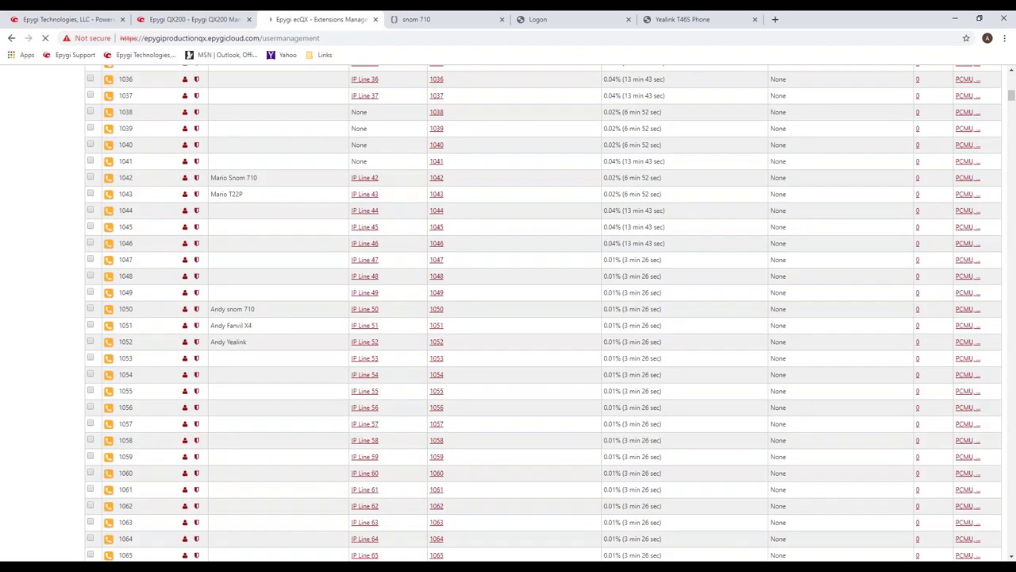
mouse_move(254, 311)
left_mouse_down()
mouse_move(228, 312)
mouse_move(231, 329)
mouse_move(232, 309)
mouse_move(255, 310)
left_mouse_up()
left_click_drag(382, 308, 343, 312)
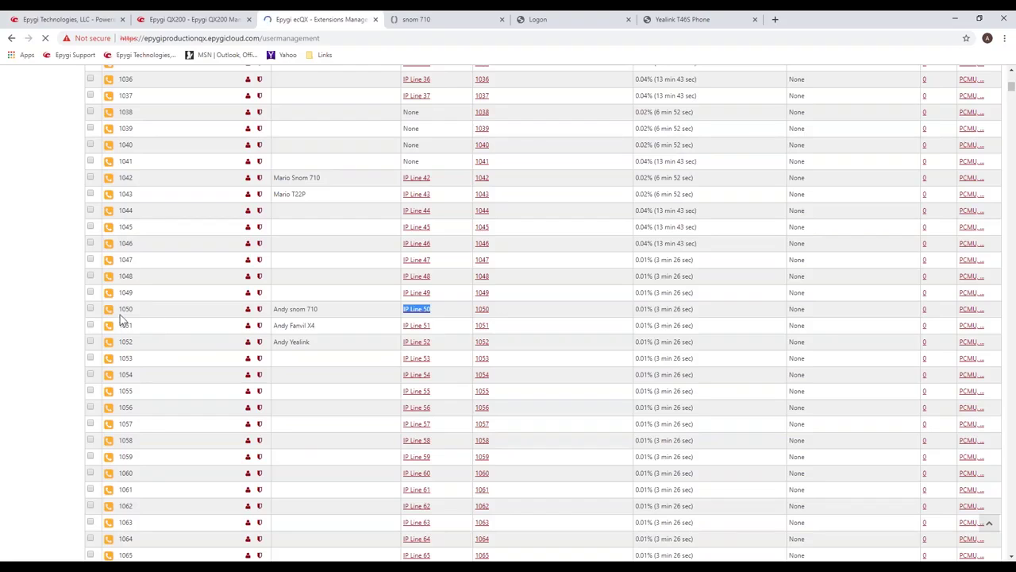
scroll(104, 312, "up", 10)
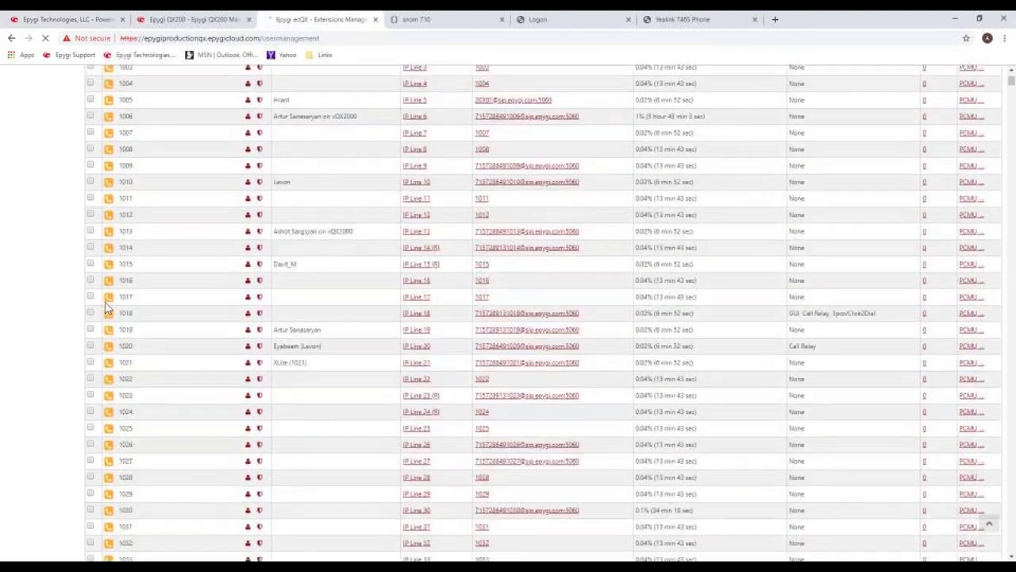
scroll(107, 308, "up", 1)
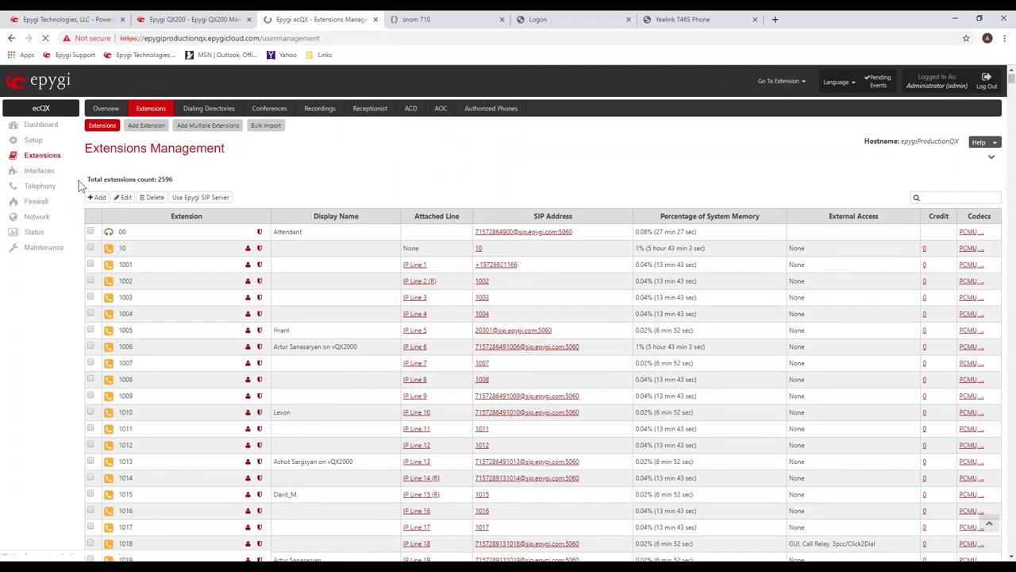
scroll(233, 328, "down", 5)
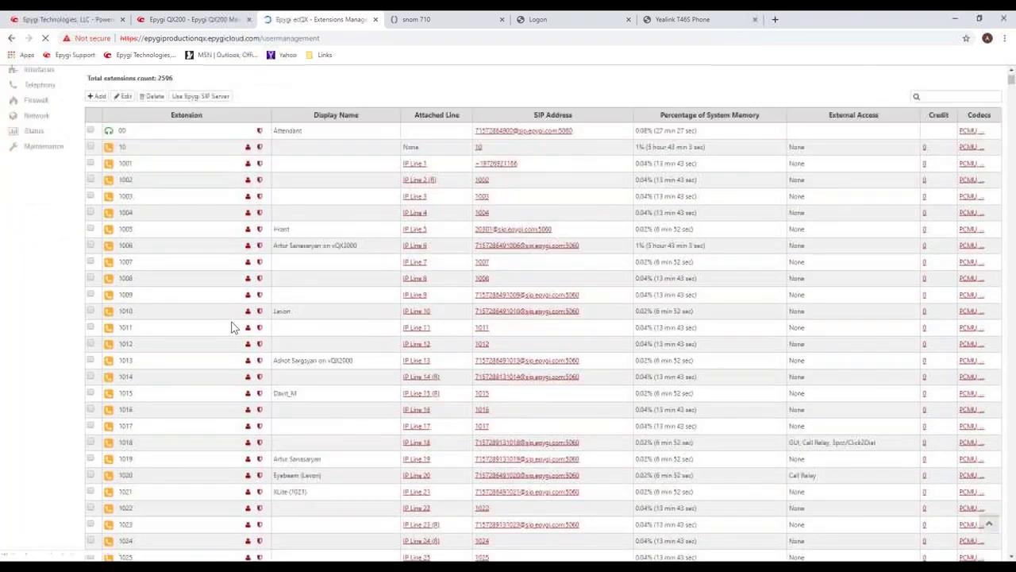
scroll(235, 326, "down", 3)
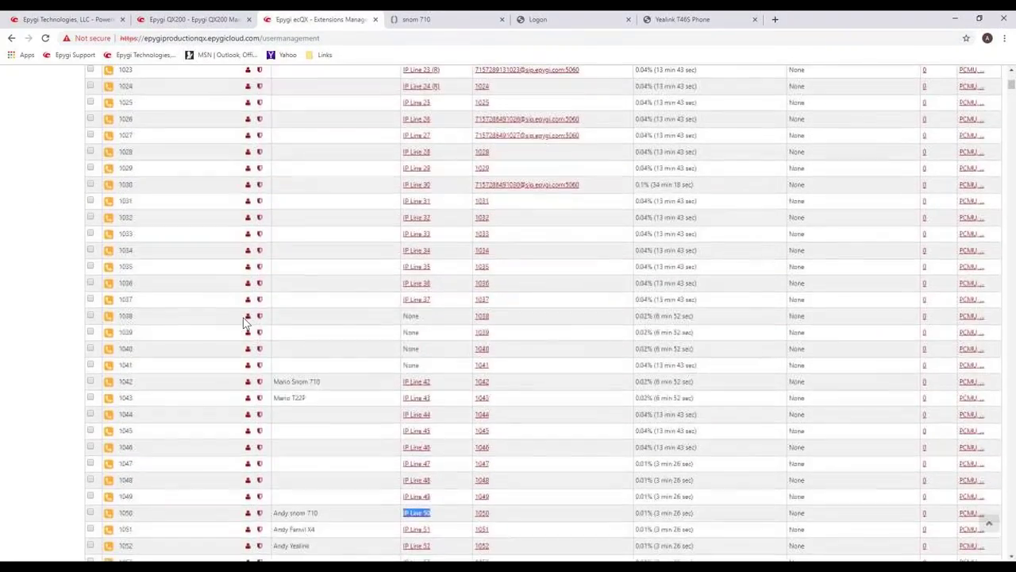
scroll(363, 249, "up", 3)
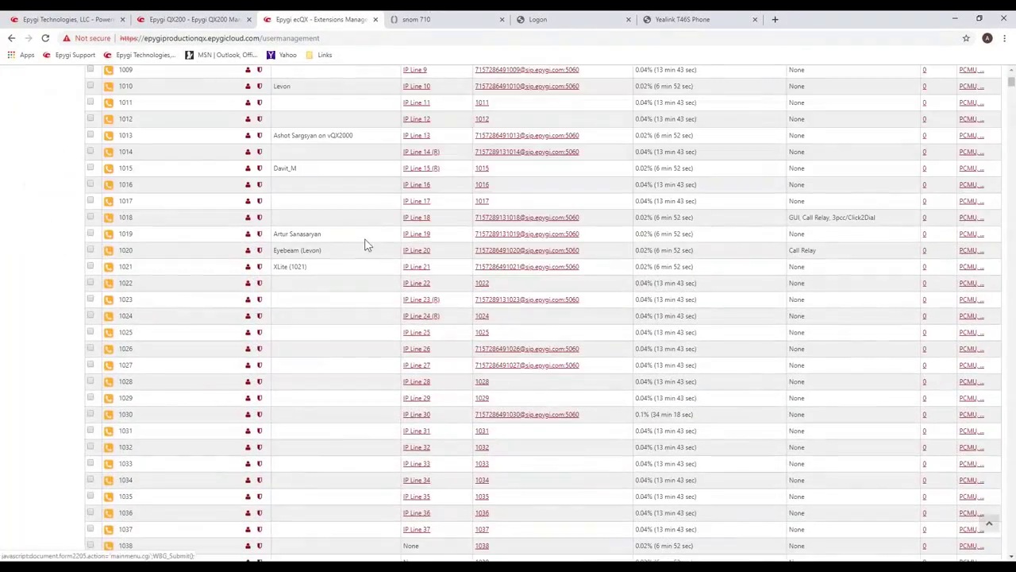
scroll(365, 245, "up", 3)
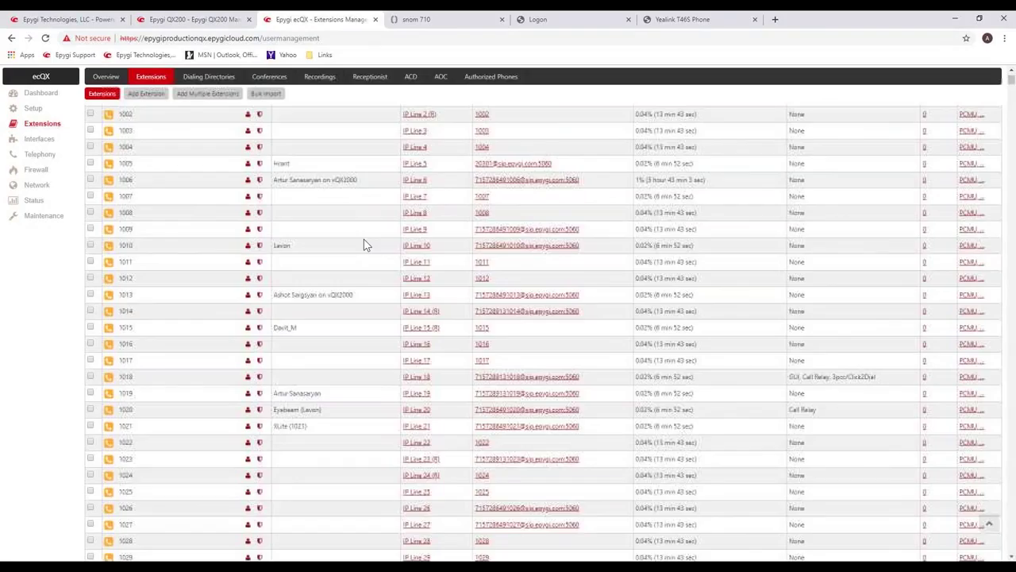
scroll(744, 231, "down", 12)
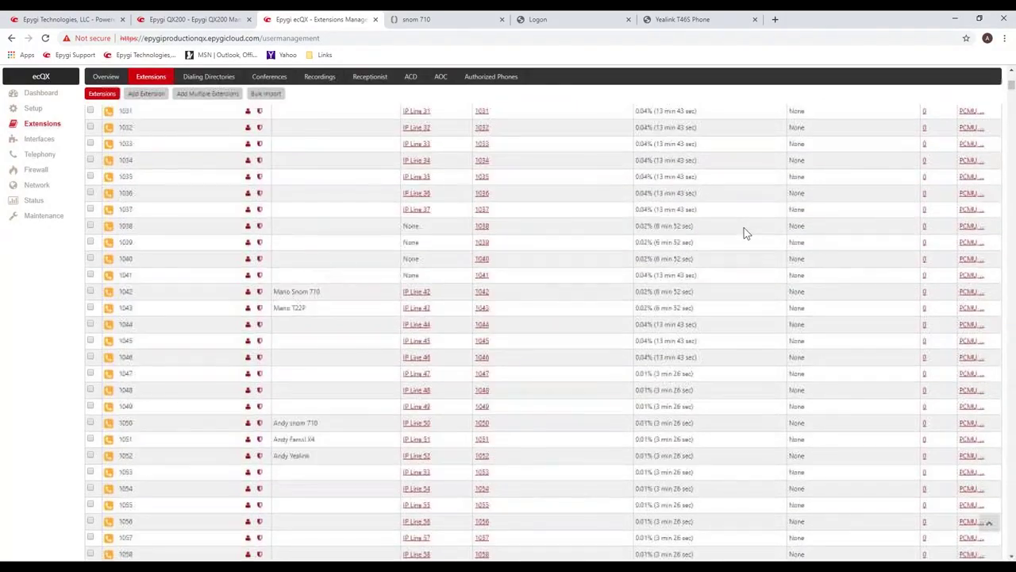
scroll(745, 234, "down", 15)
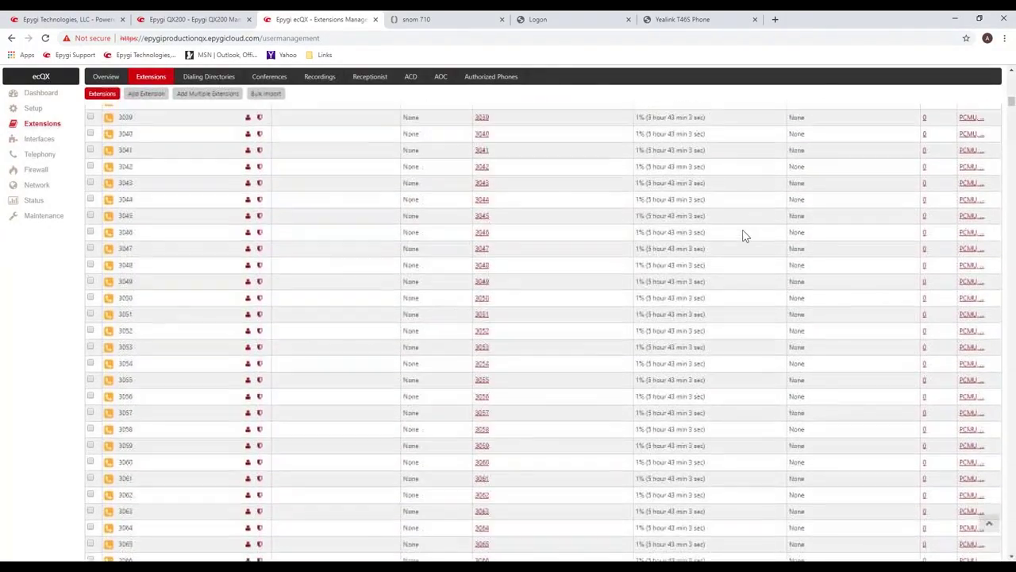
scroll(745, 234, "down", 15)
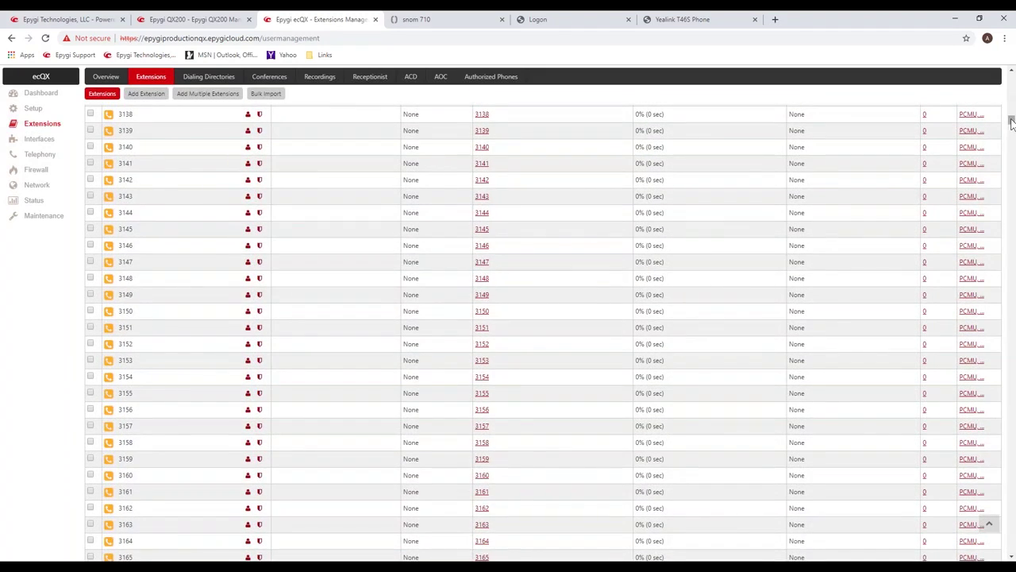
left_click_drag(1012, 121, 993, 377)
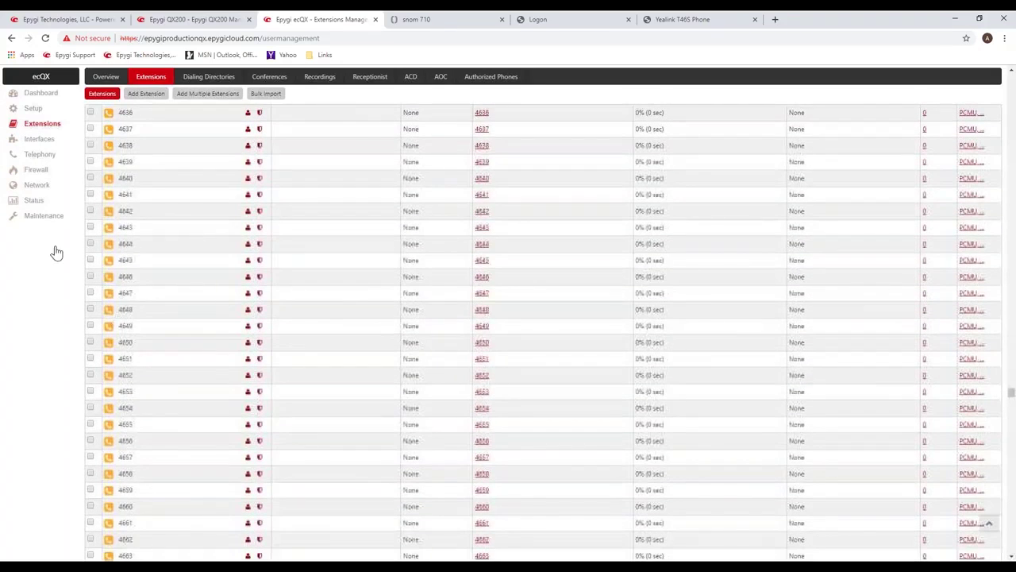
Open the IP Lines list and scroll down to the free IP Lines 50–52.
left_click(38, 139)
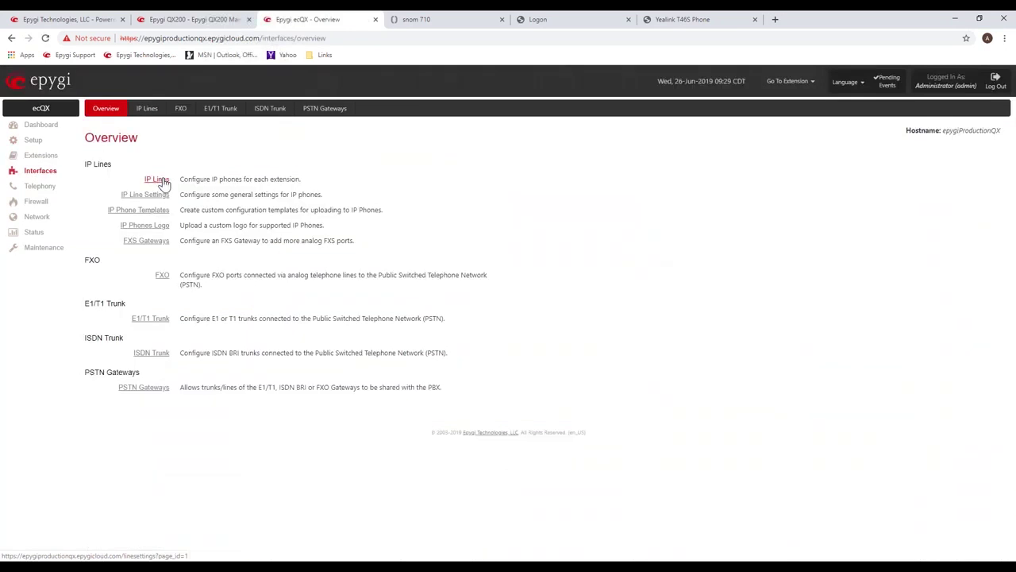
left_click(156, 179)
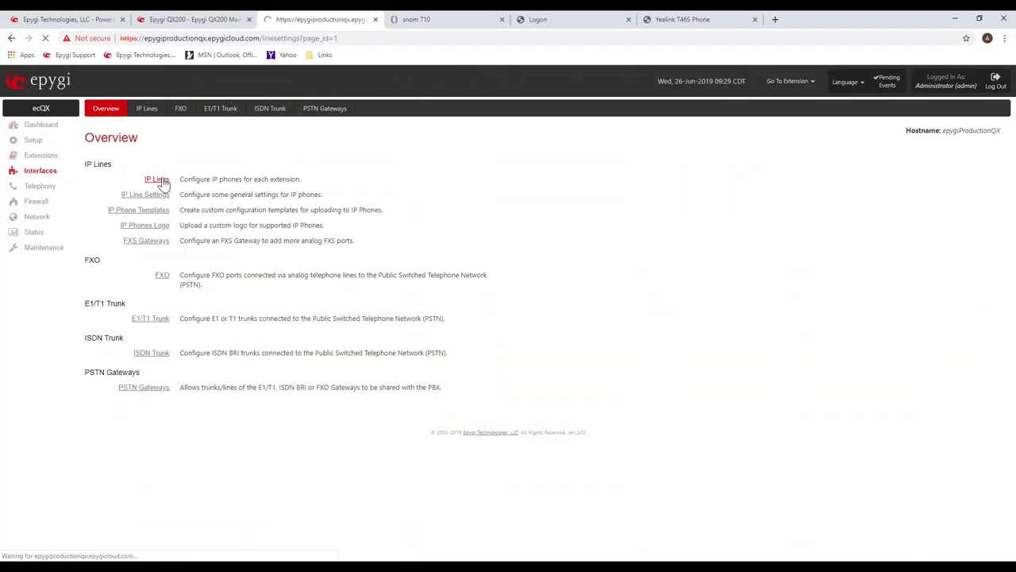
scroll(251, 358, "down", 4)
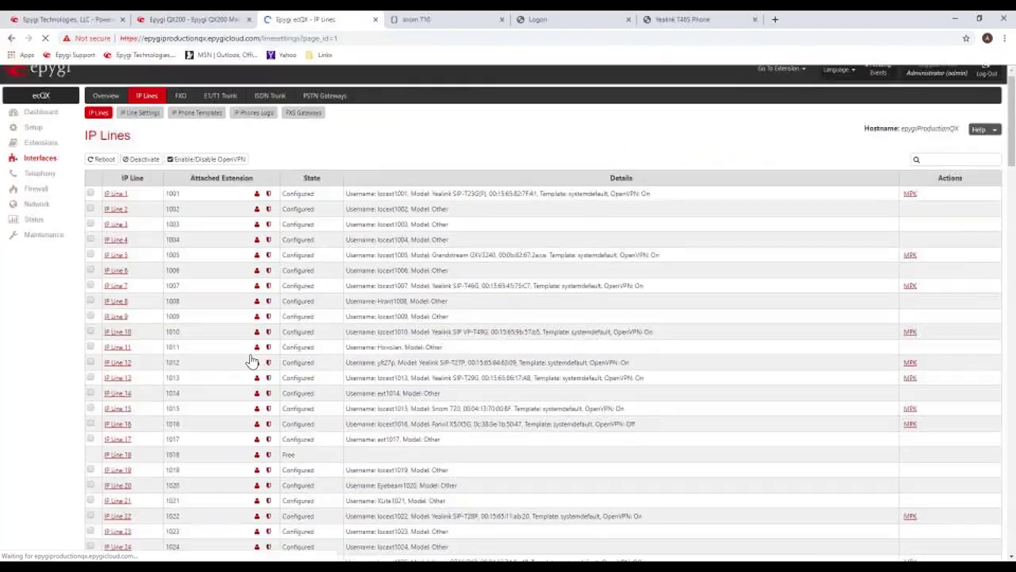
scroll(544, 334, "down", 3)
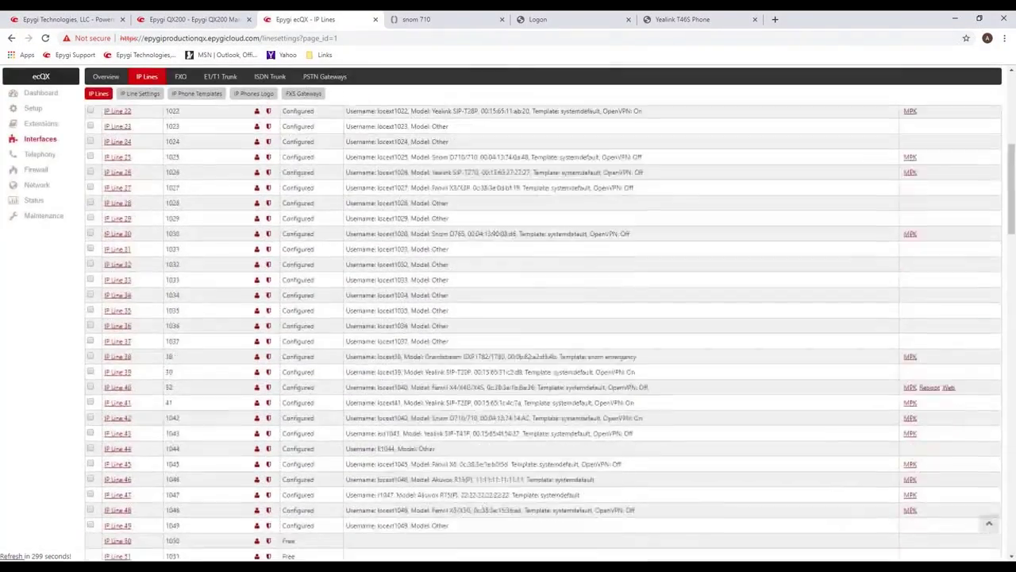
scroll(204, 370, "down", 1)
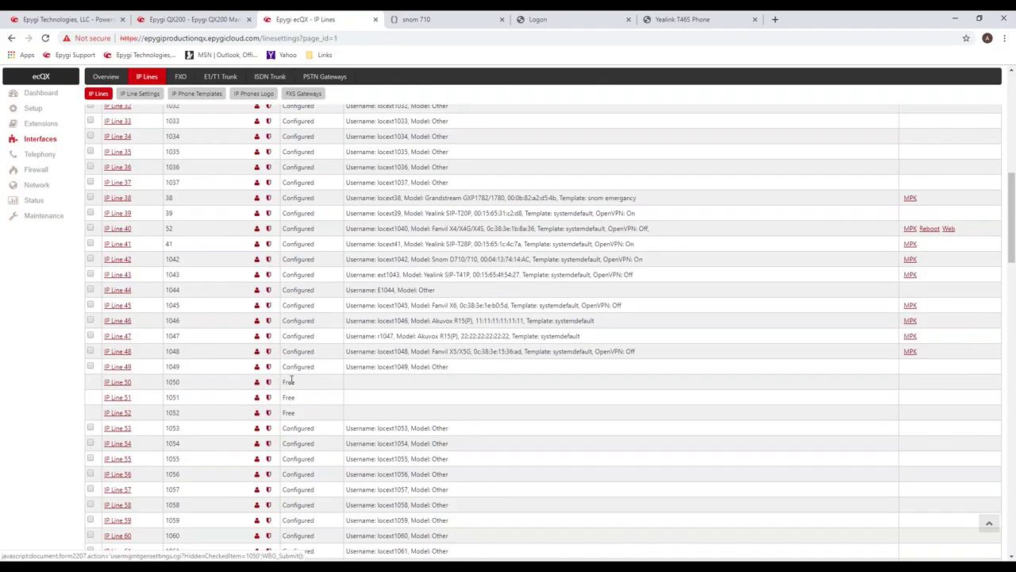
Open IP Line 50, make it an IP Phone line with phone model Other, and save.
left_click(113, 384)
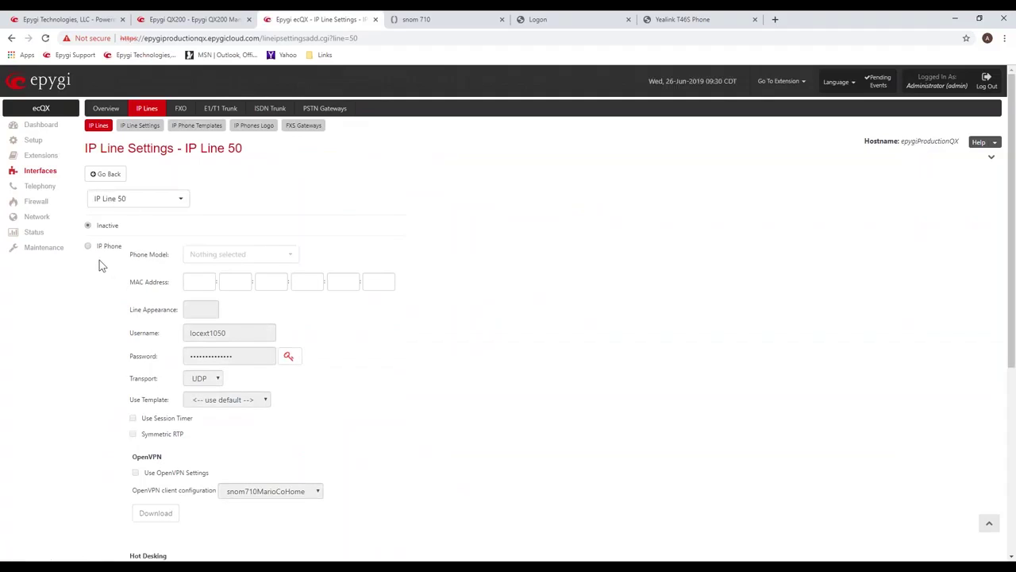
left_click(108, 251)
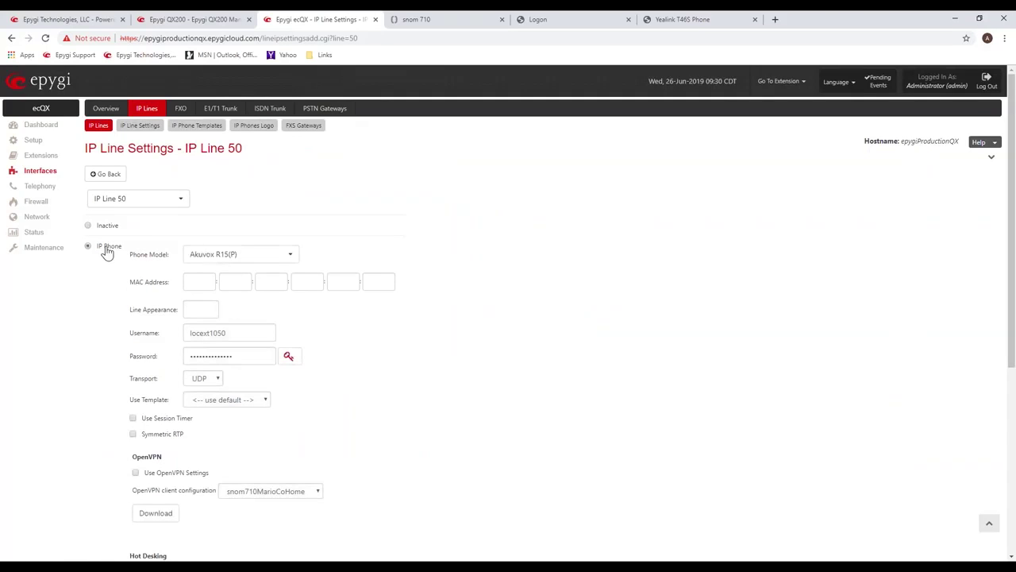
left_click(293, 257)
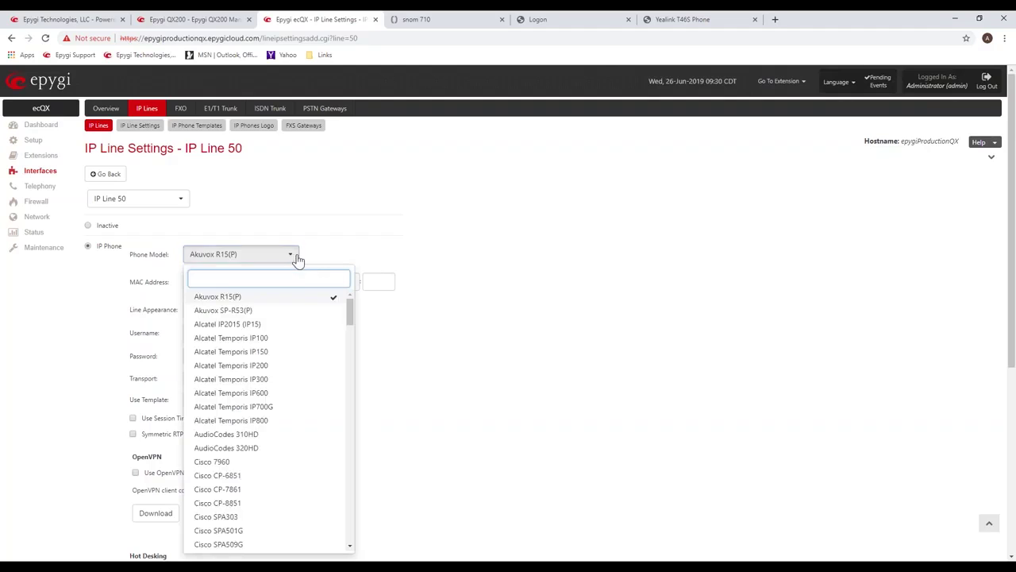
left_click_drag(349, 311, 357, 547)
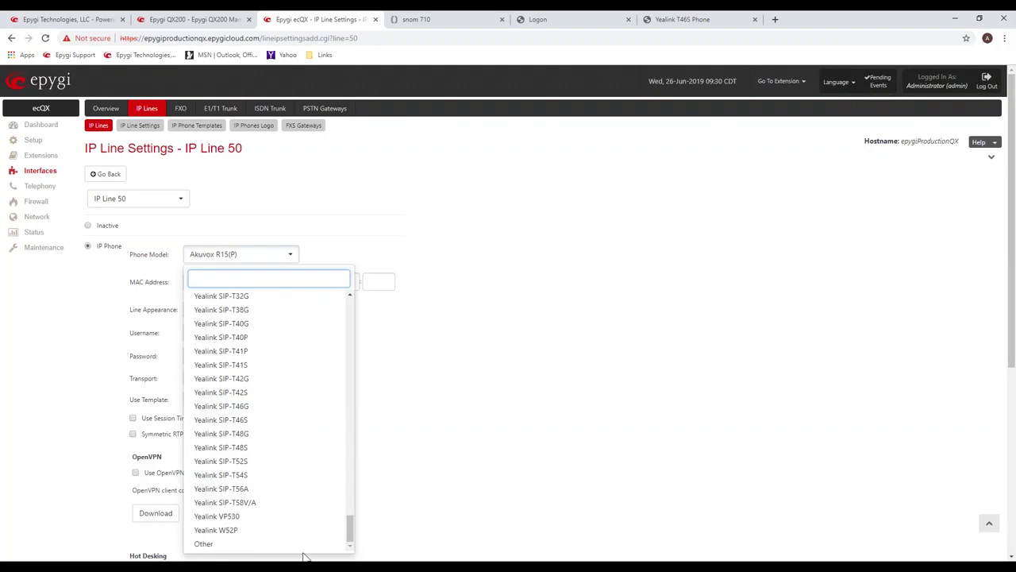
left_click(246, 546)
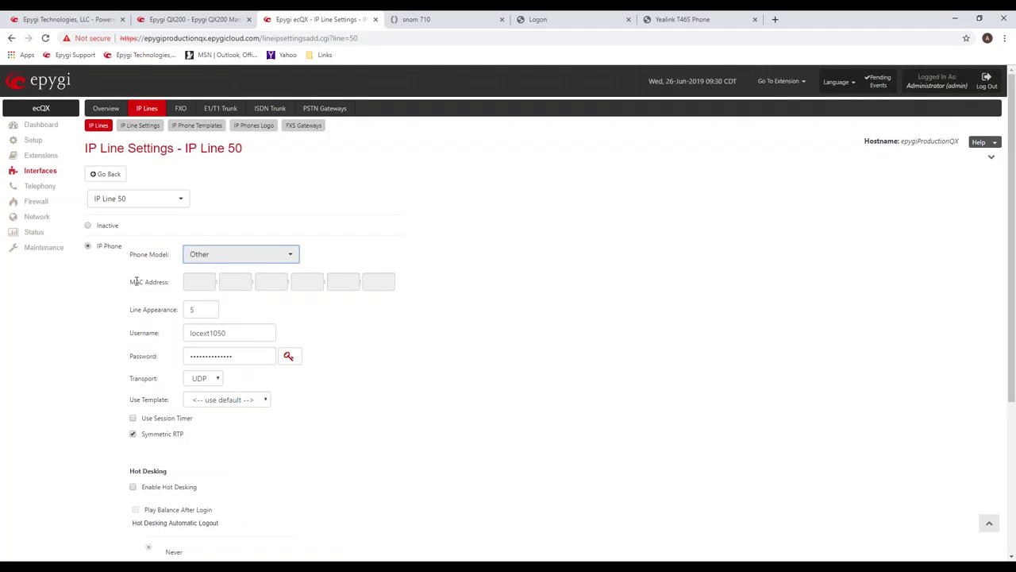
left_click_drag(137, 281, 170, 282)
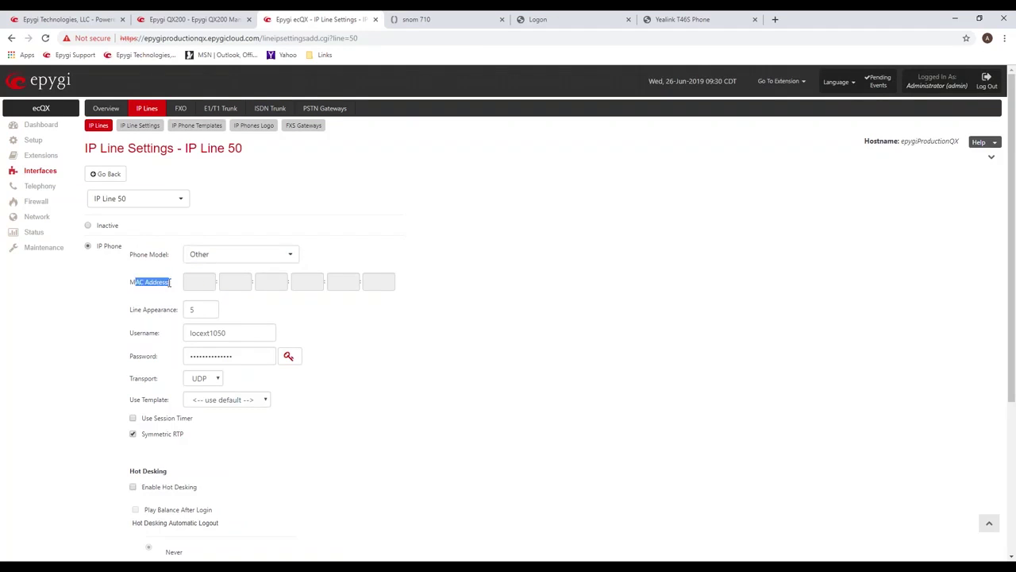
left_click(300, 311)
scroll(395, 452, "down", 3)
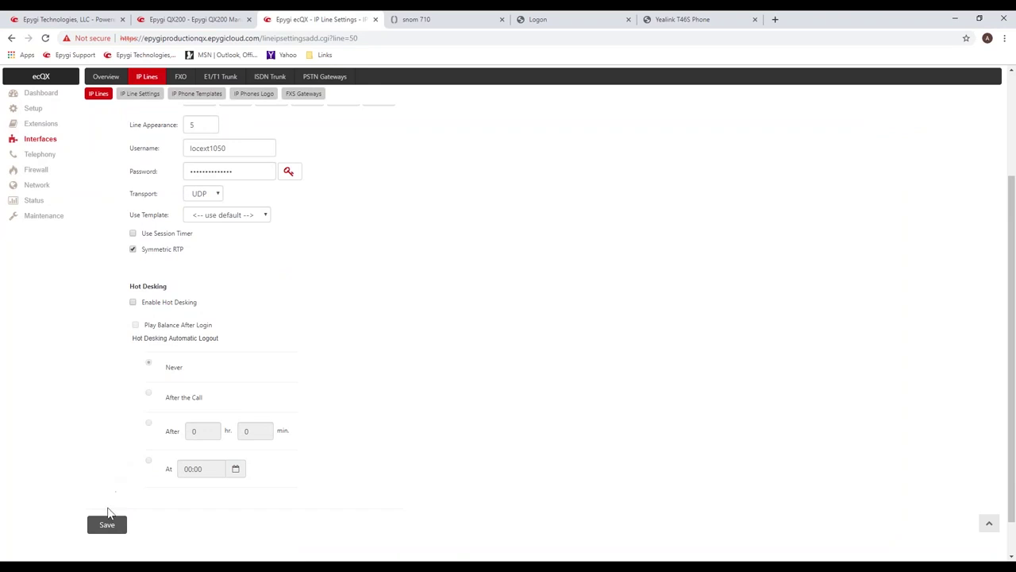
left_click(107, 526)
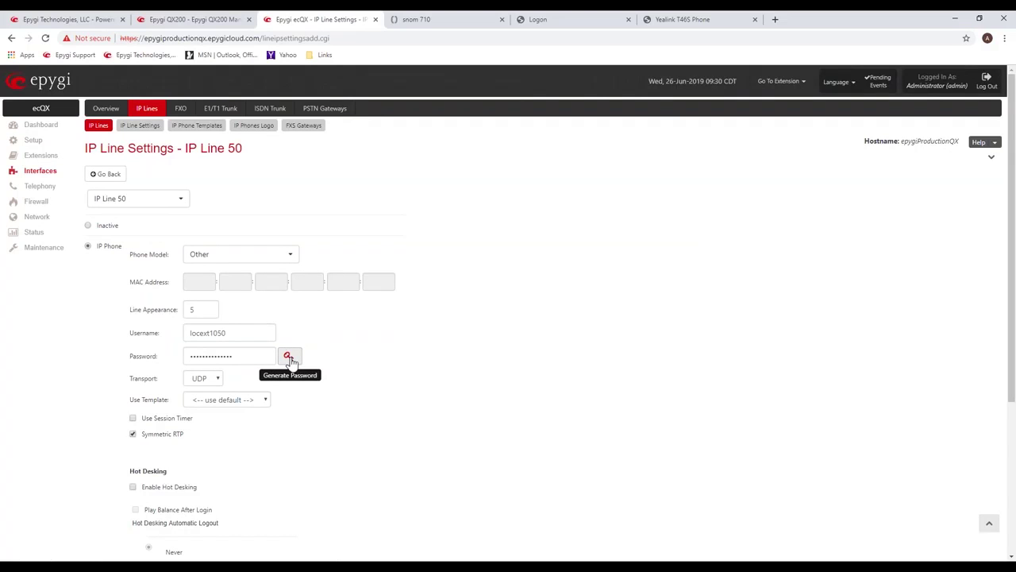
Generate random passwords and copy the first one from the list.
left_click(289, 357)
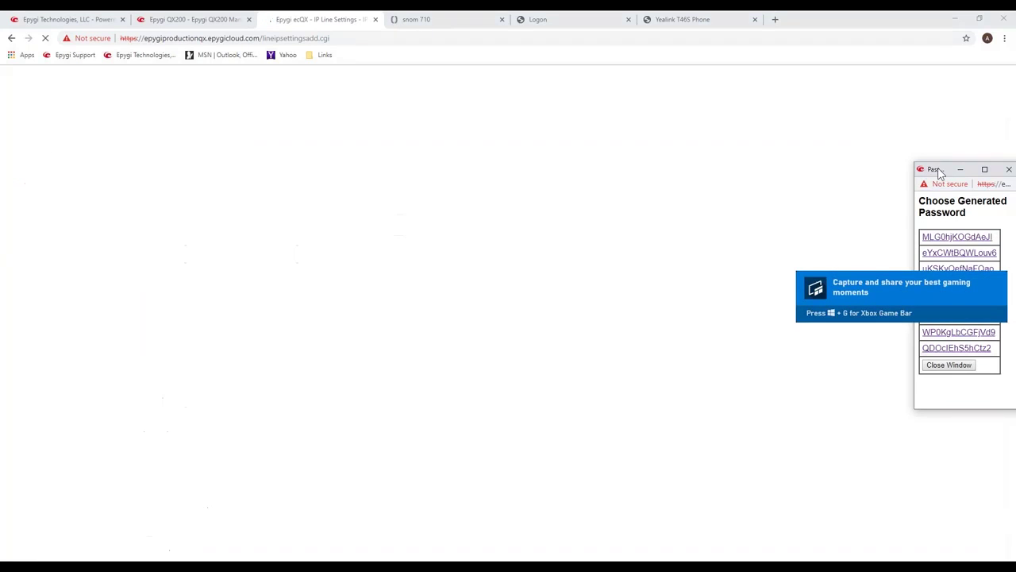
left_click_drag(938, 173, 495, 180)
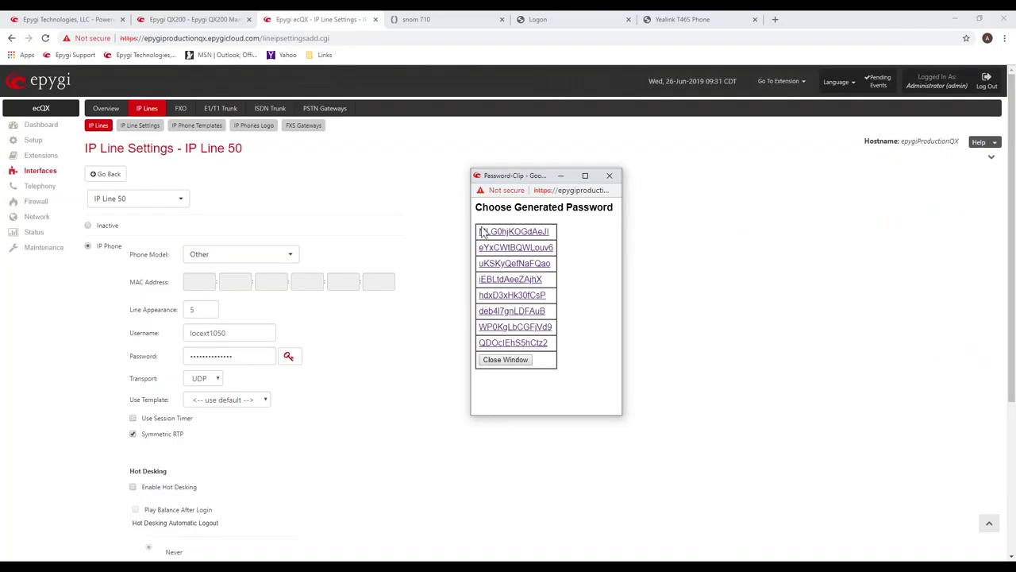
left_click_drag(481, 231, 550, 232)
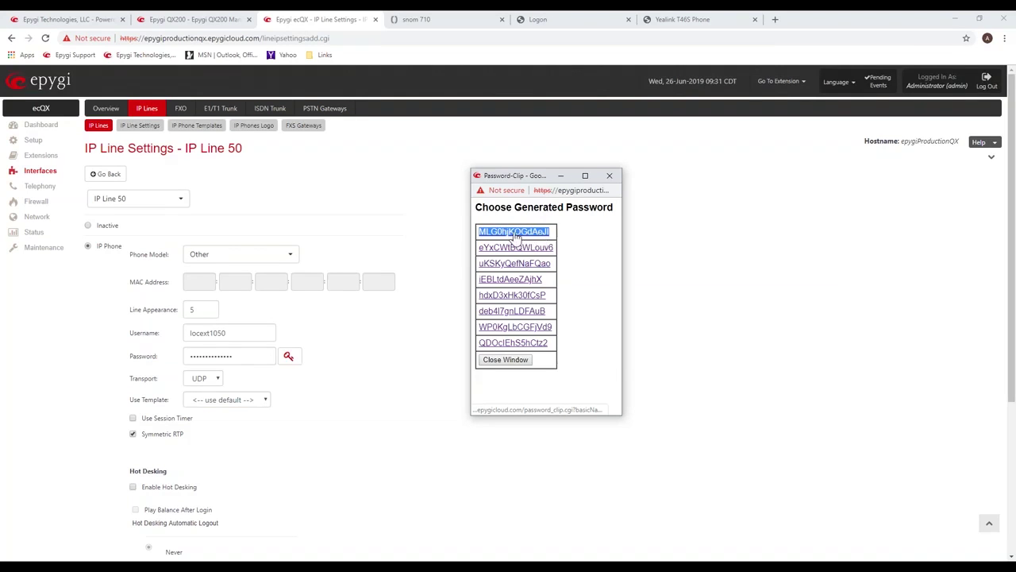
right_click(515, 233)
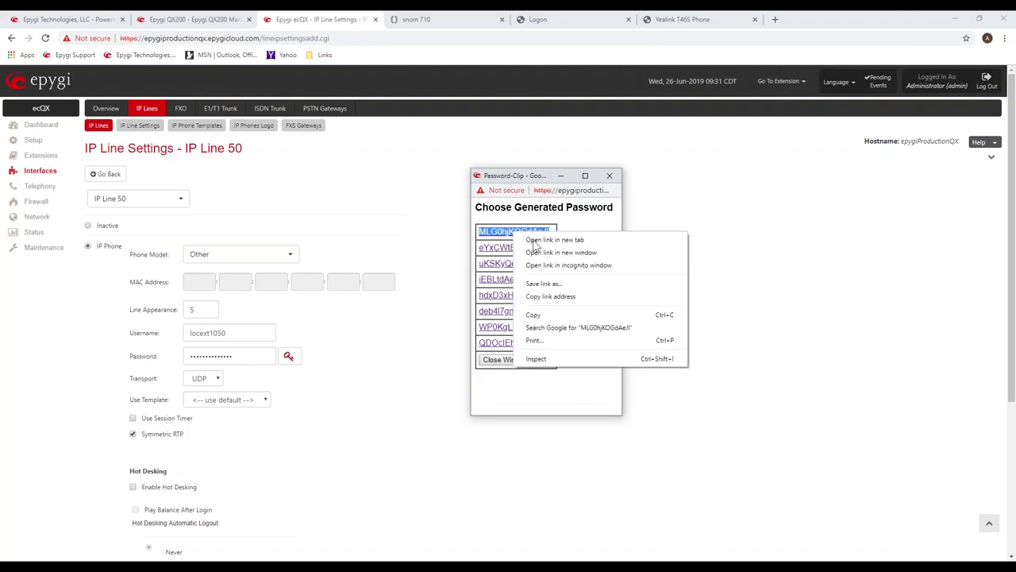
left_click(534, 315)
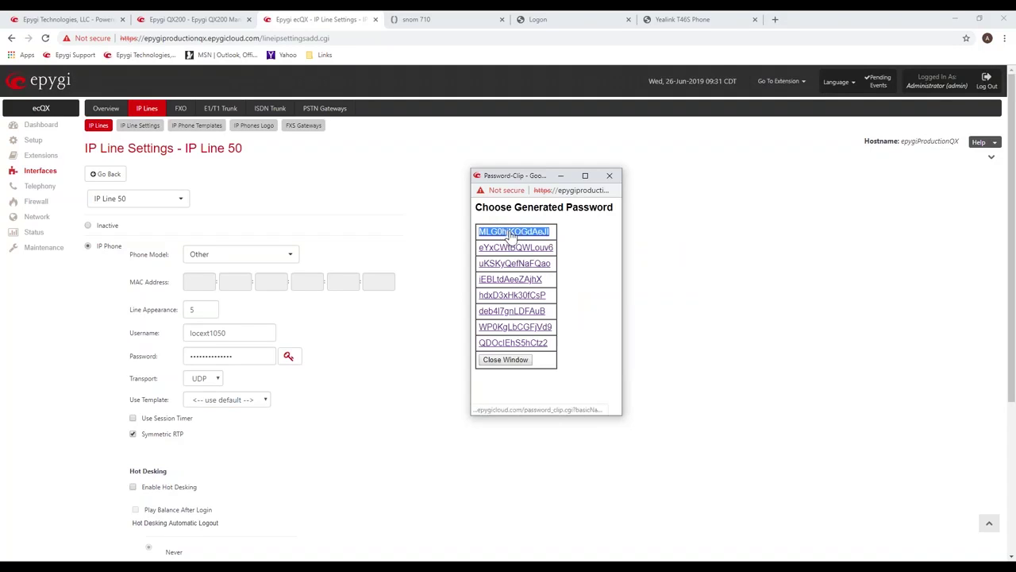
left_click(512, 232)
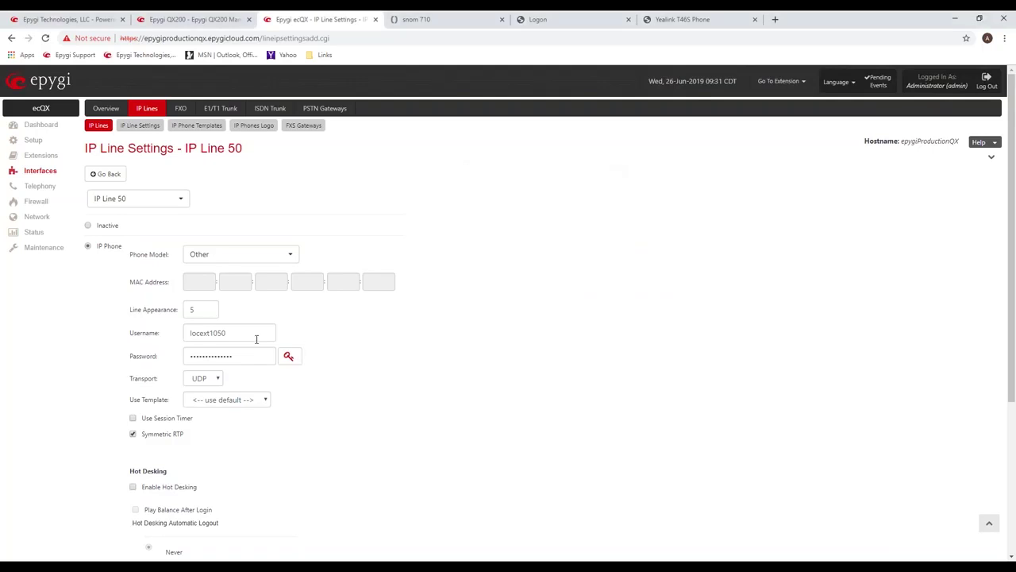
Replace IP Line 50's password with the copied one and save the line.
double_click(233, 353)
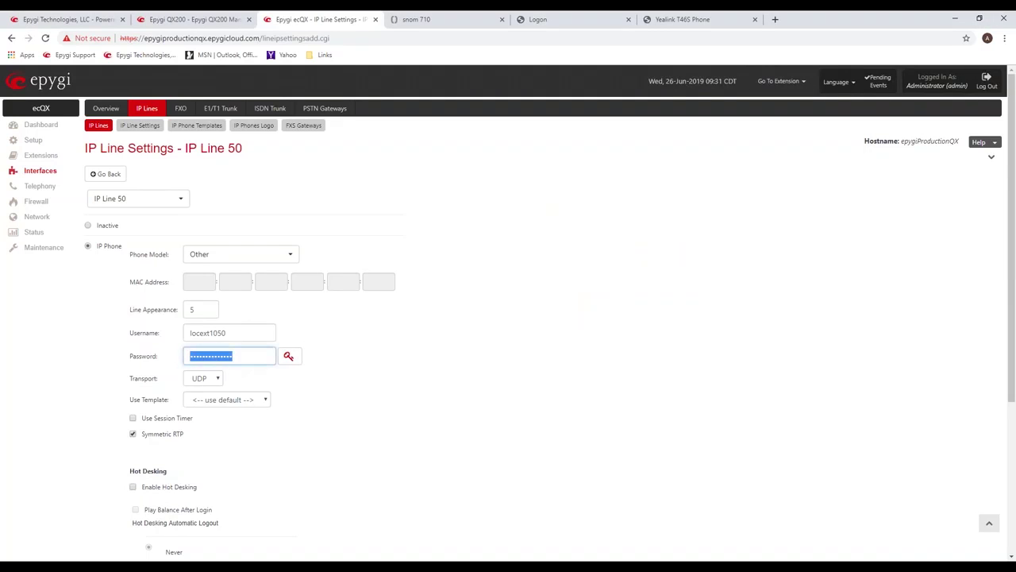
key("ctrl+v")
left_click(400, 338)
scroll(400, 343, "down", 3)
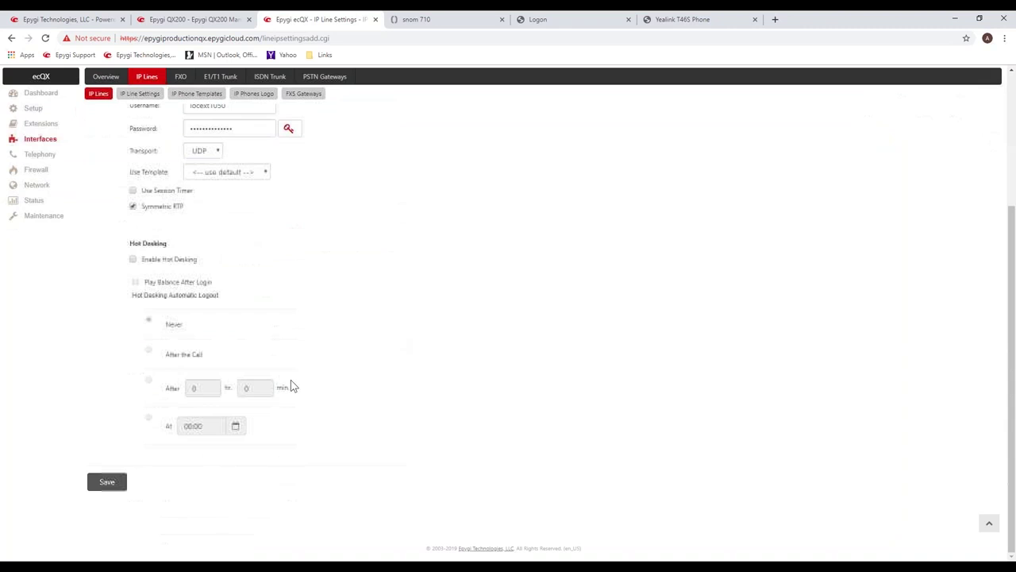
left_click(116, 482)
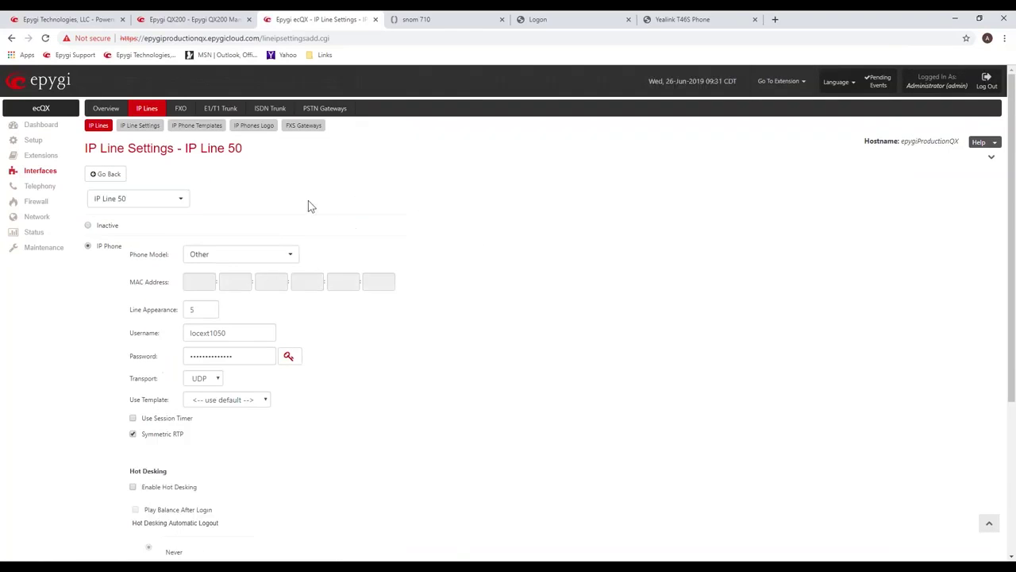
On the snom 710 web page, open the Identity 1 login configuration under Setup.
left_click(423, 24)
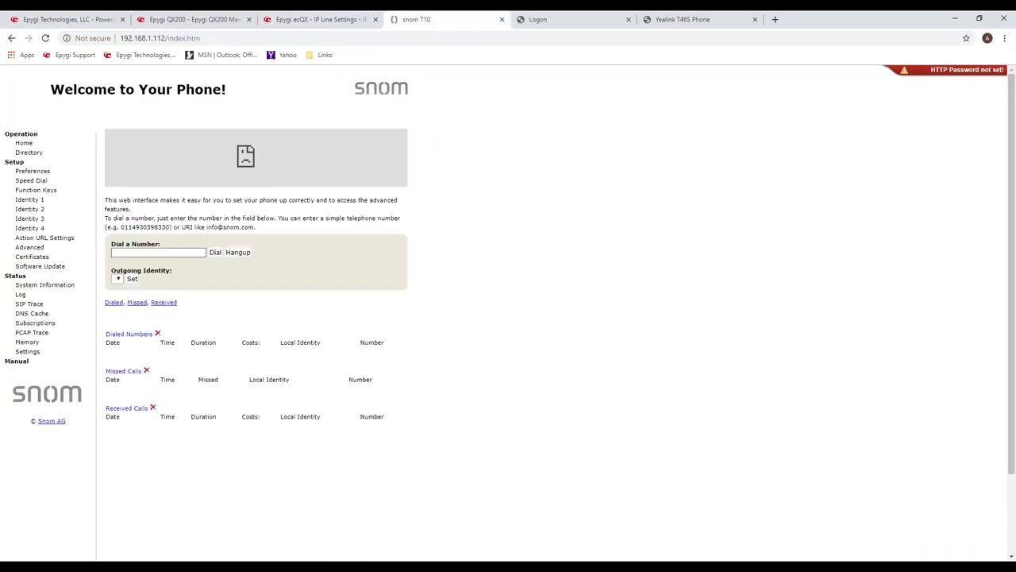
left_click(19, 201)
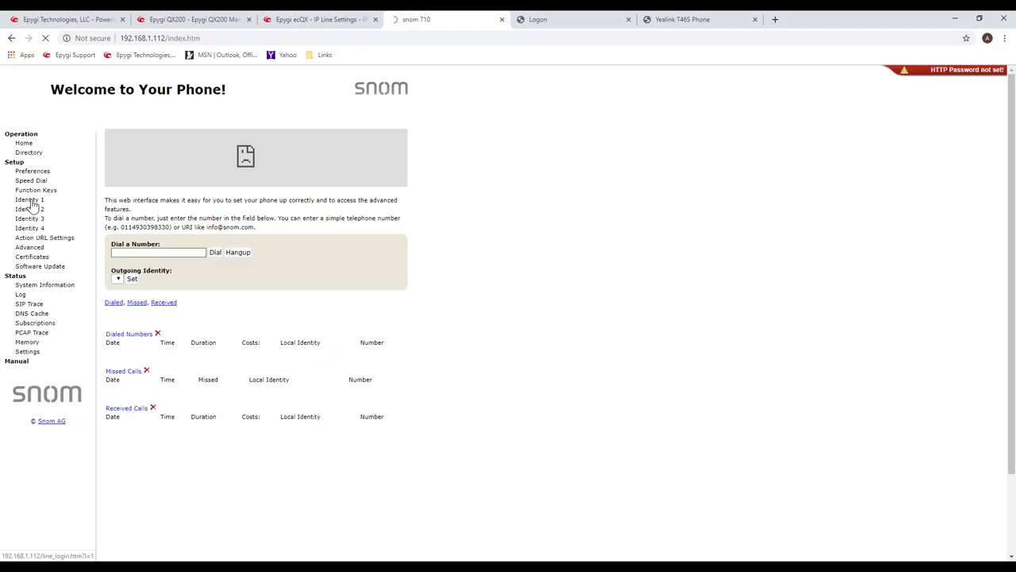
left_click(30, 202)
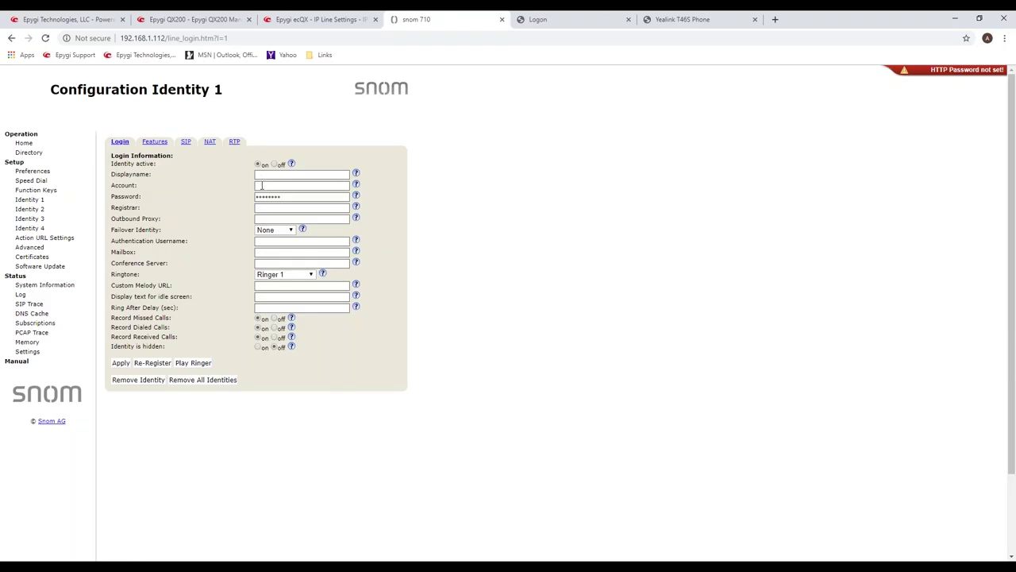
Paste the generated password into Identity 1 and the ecQX line username into Account.
double_click(266, 197)
key("ctrl+v")
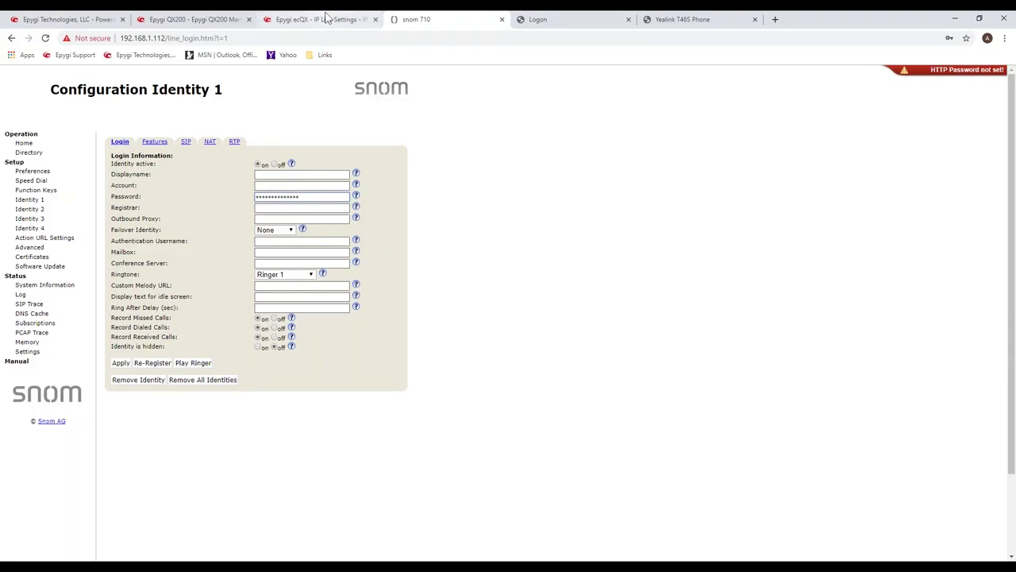
left_click(325, 19)
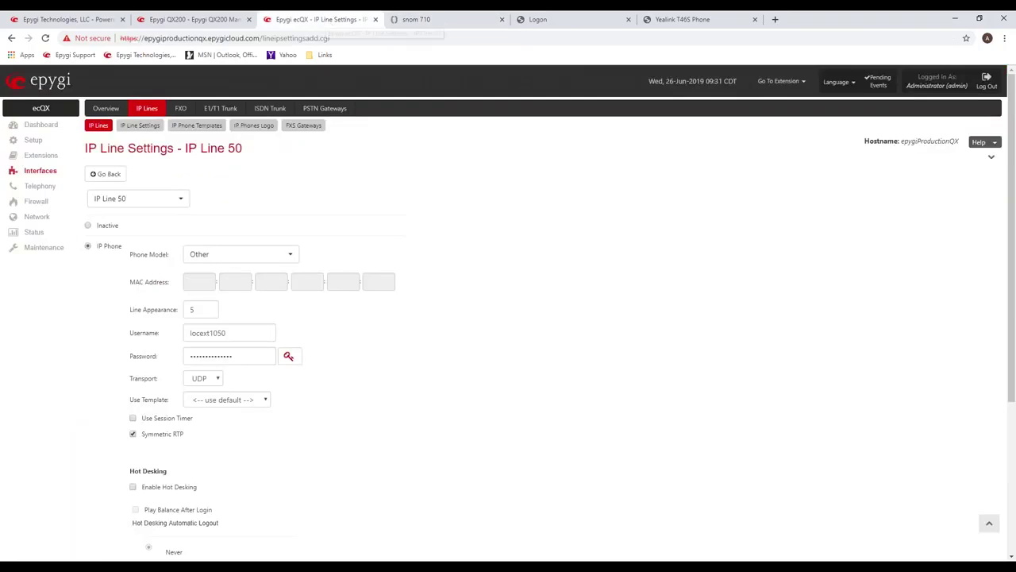
double_click(215, 334)
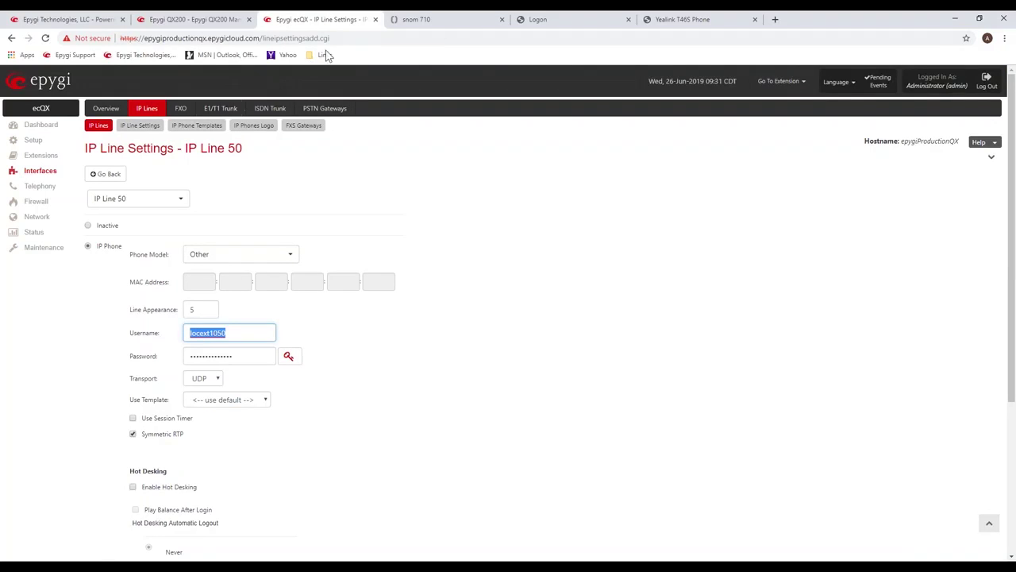
left_click(406, 19)
left_click(294, 184)
key("ctrl+v")
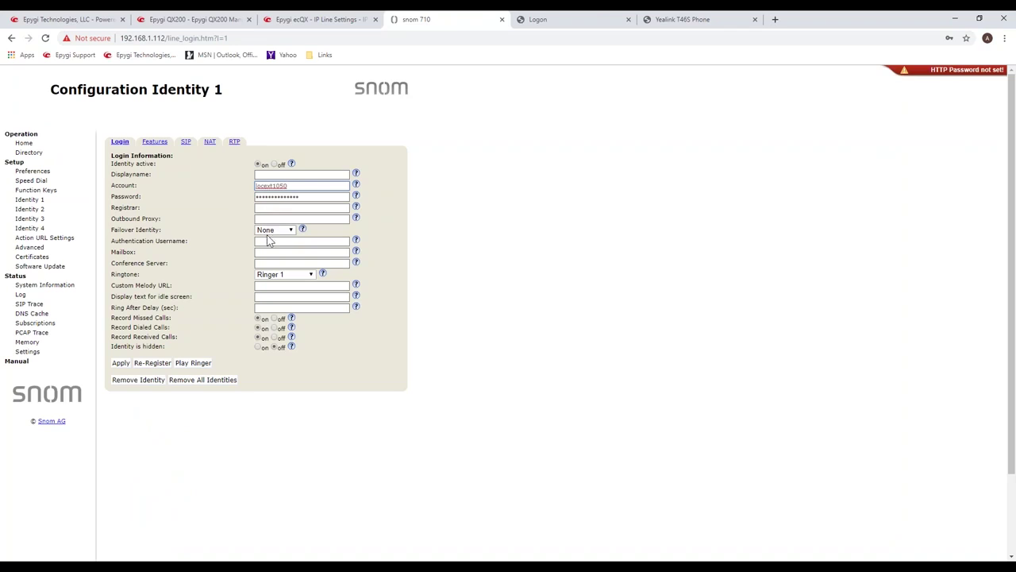
Paste the username as Authentication Username and enter the user's display name for extension 1050.
left_click(269, 241)
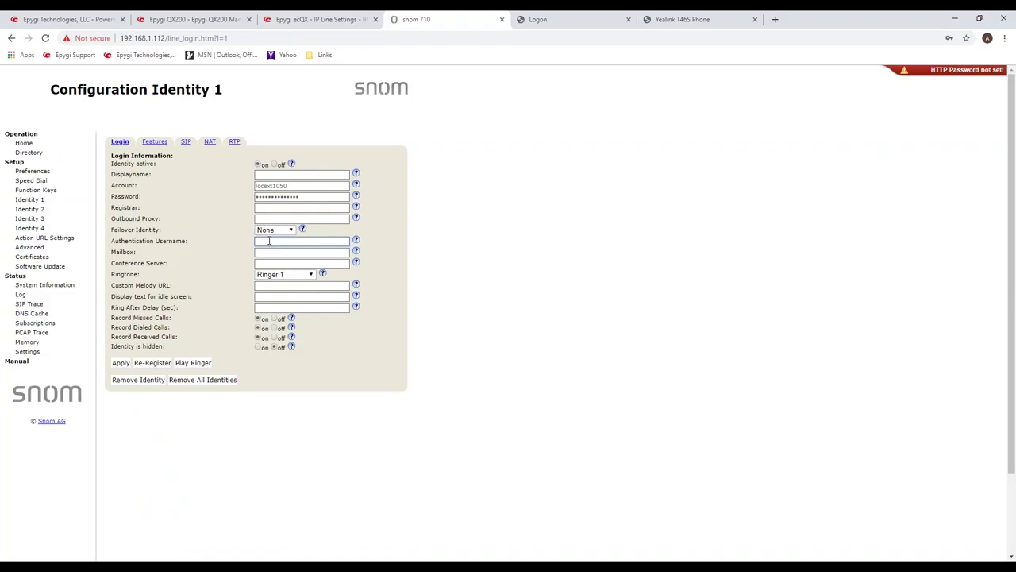
key("ctrl+v")
left_click(266, 174)
type("Andy X1050")
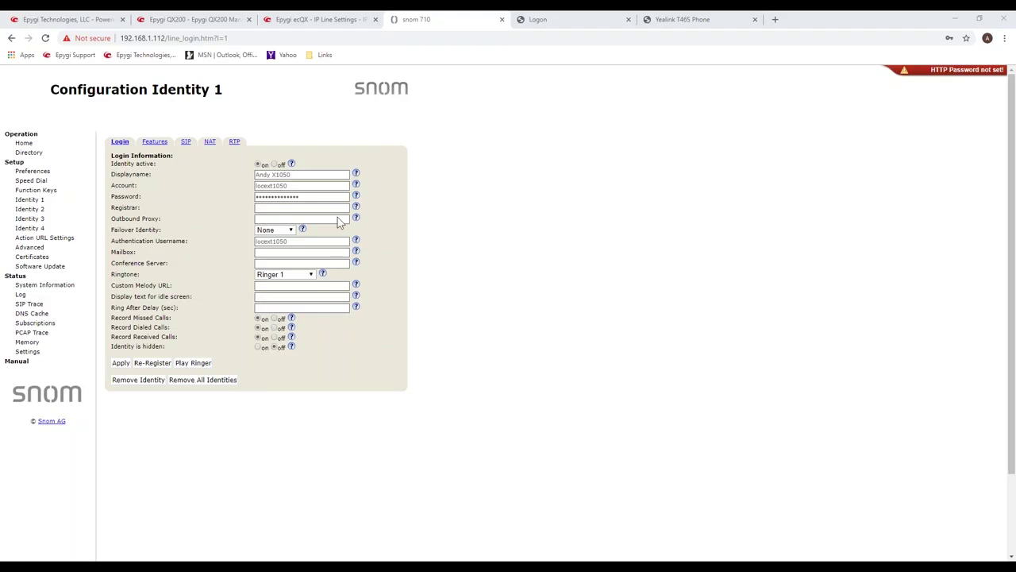
Set the registrar to epygiProductionQX.epygicloud.com:50605, verify it, then apply and save permanently.
left_click(276, 209)
key("ctrl+v")
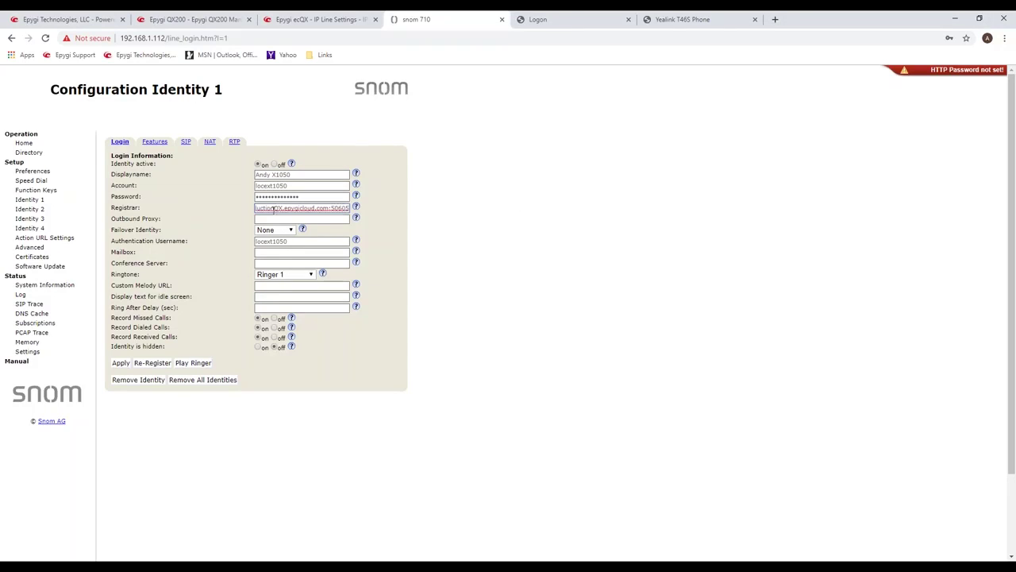
double_click(271, 209)
left_click(270, 209)
key("Left")
key("Left")
key("Left")
key("Left")
key("Left")
key("Left")
key("Left")
key("Left")
key("Left")
key("Left")
key("Left")
key("Left")
double_click(311, 208)
left_click(314, 208)
key("Right")
key("Right")
key("Right")
key("Right")
key("Right")
key("Right")
key("Right")
key("Right")
key("Right")
key("Right")
left_click_drag(332, 208, 343, 203)
left_click(279, 208)
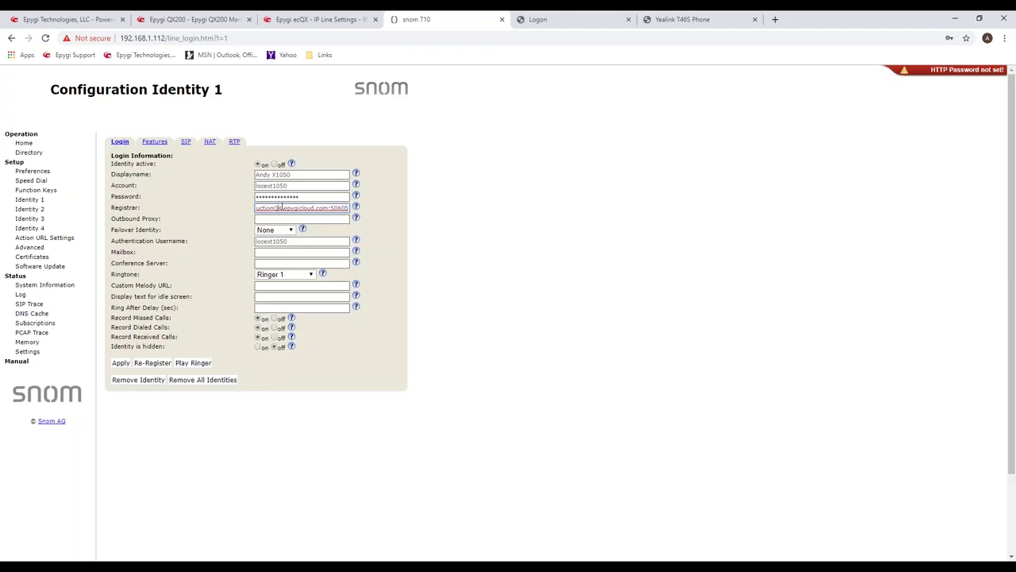
left_click(120, 364)
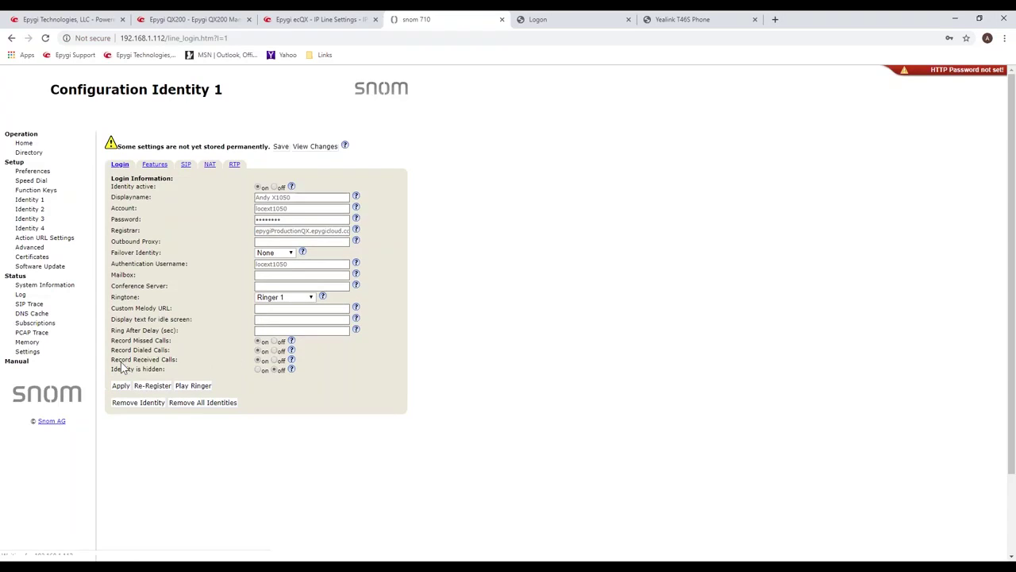
left_click(281, 148)
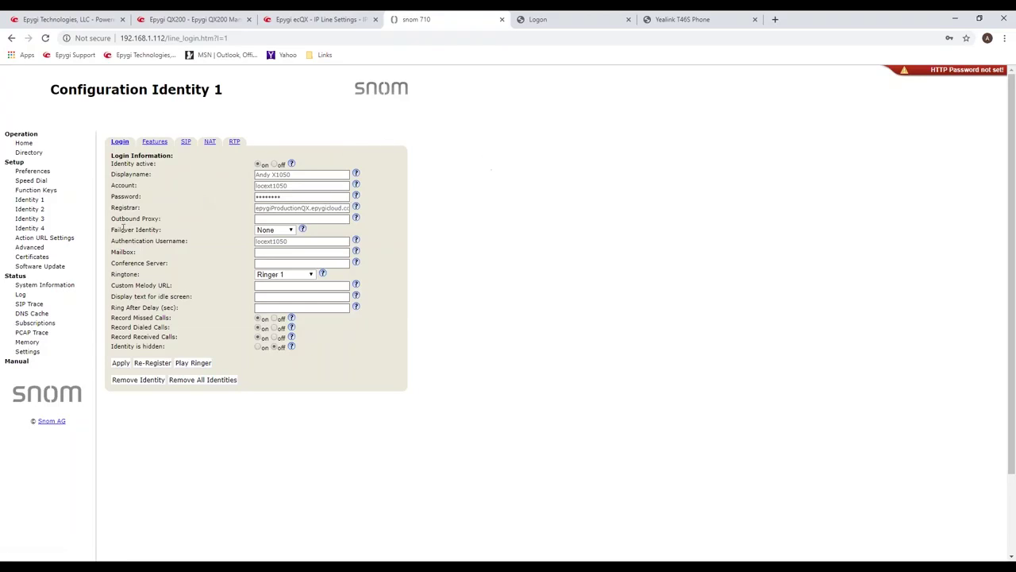
Confirm Identity 1 shows OK registration in System Information, then view the SIP Trace.
left_click(50, 286)
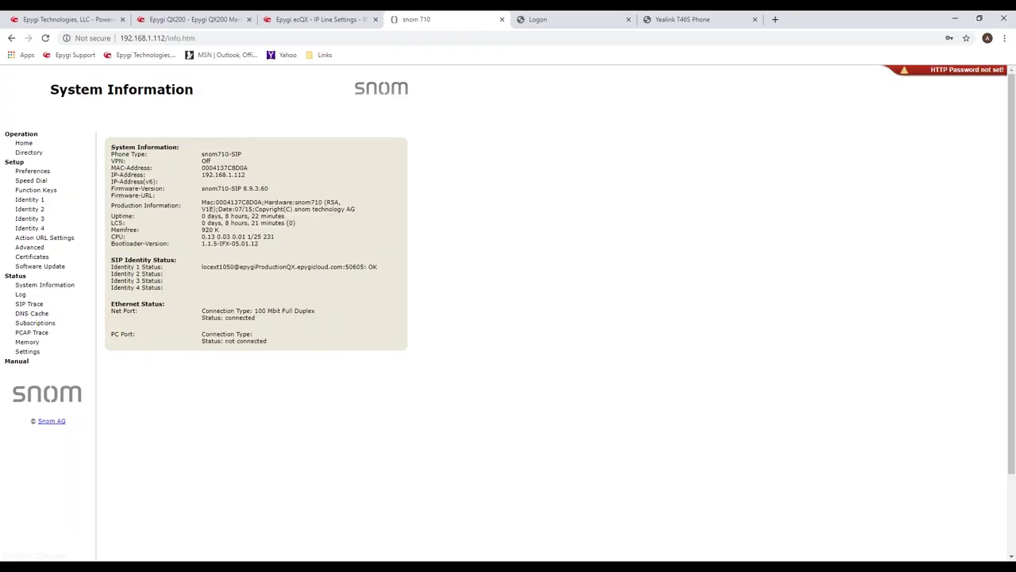
triple_click(201, 268)
left_click_drag(344, 270, 378, 270)
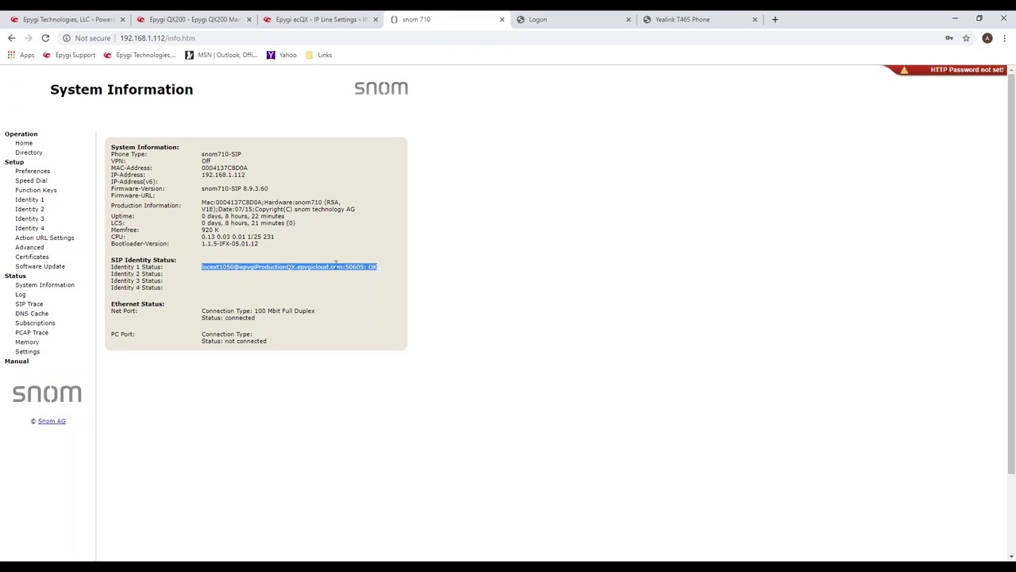
left_click(30, 200)
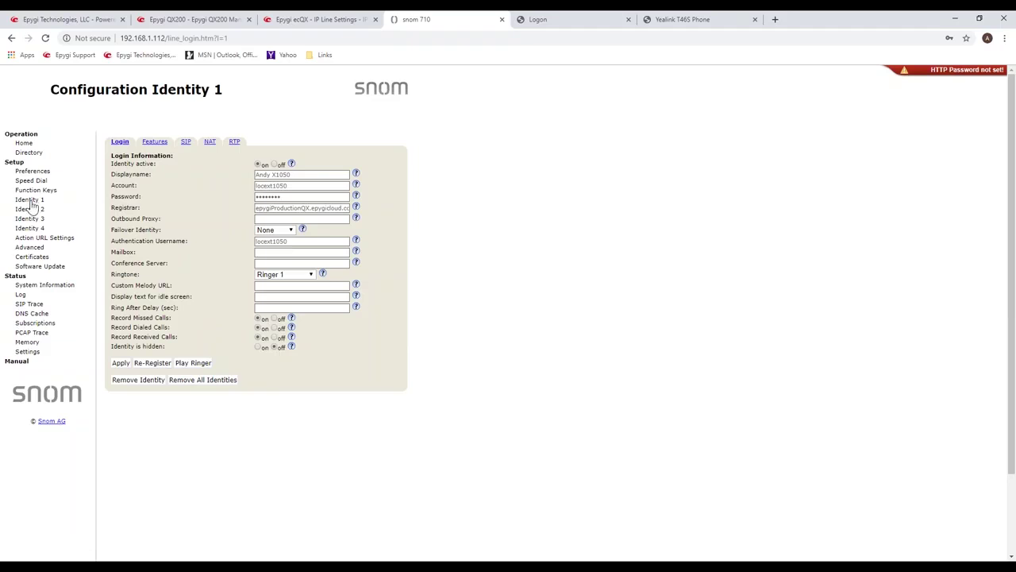
left_click(25, 287)
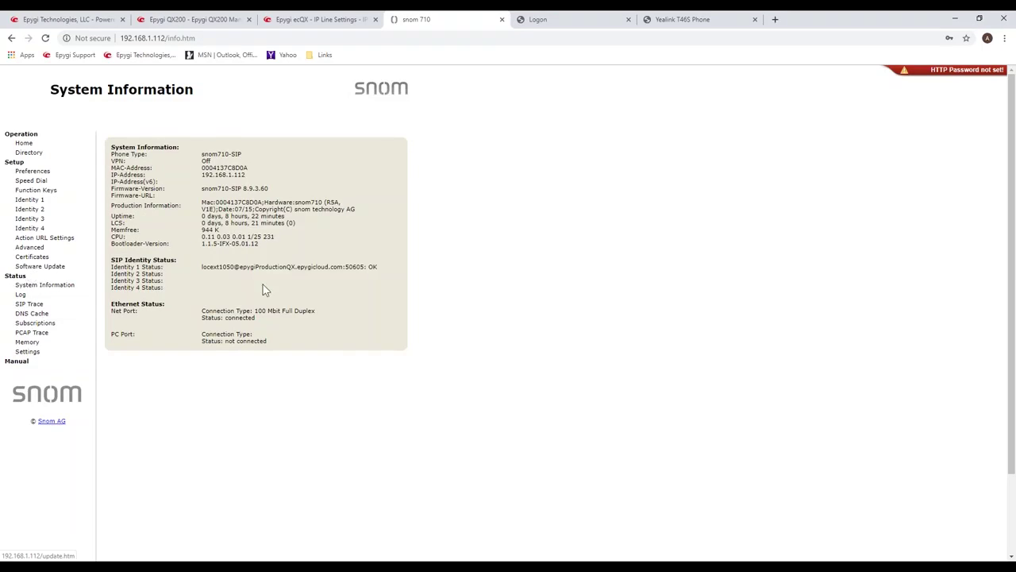
left_click_drag(204, 268, 381, 274)
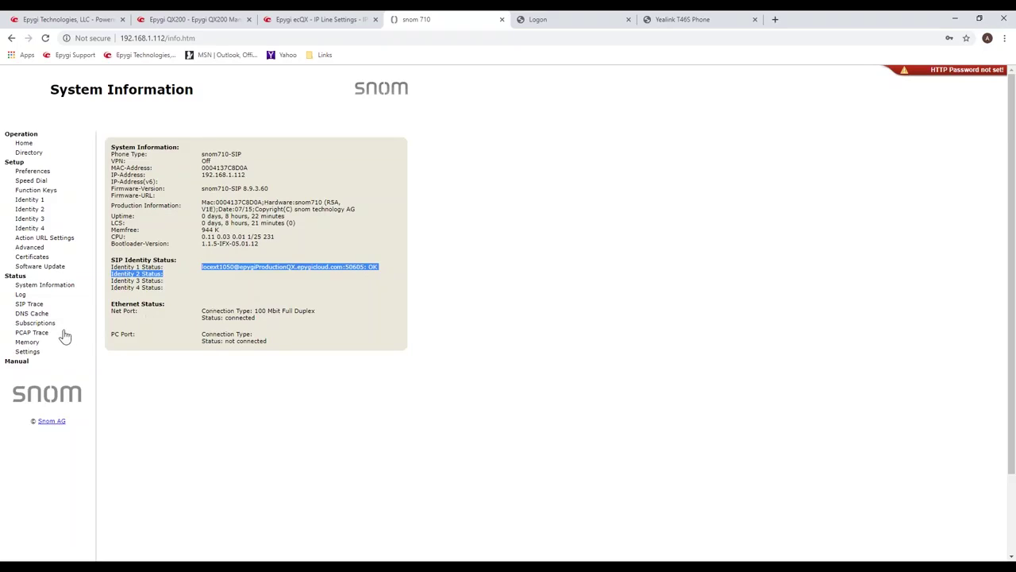
left_click(29, 303)
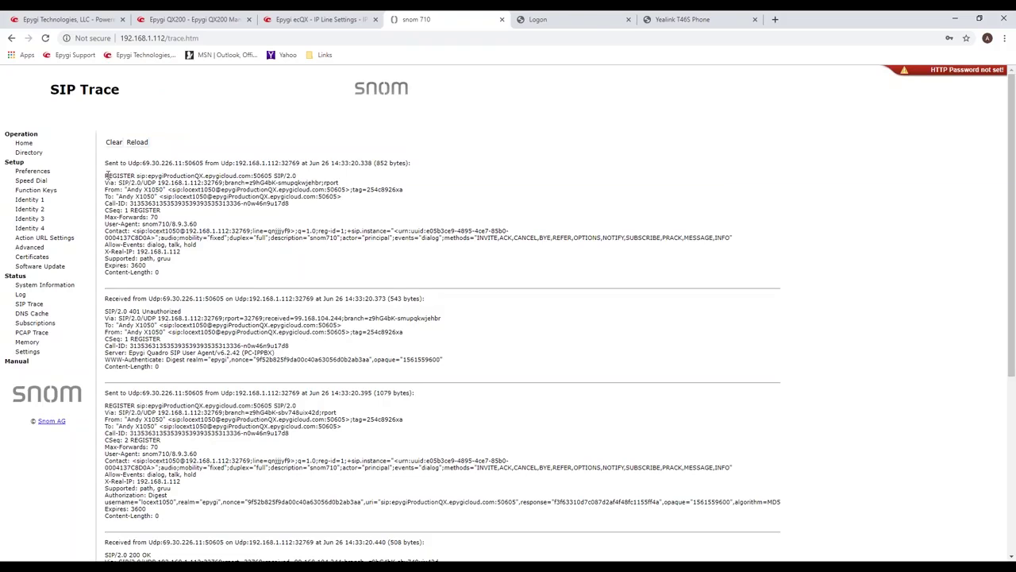
Highlight the first REGISTER request and the 401 Unauthorized challenge that answers it.
left_click_drag(110, 175, 303, 174)
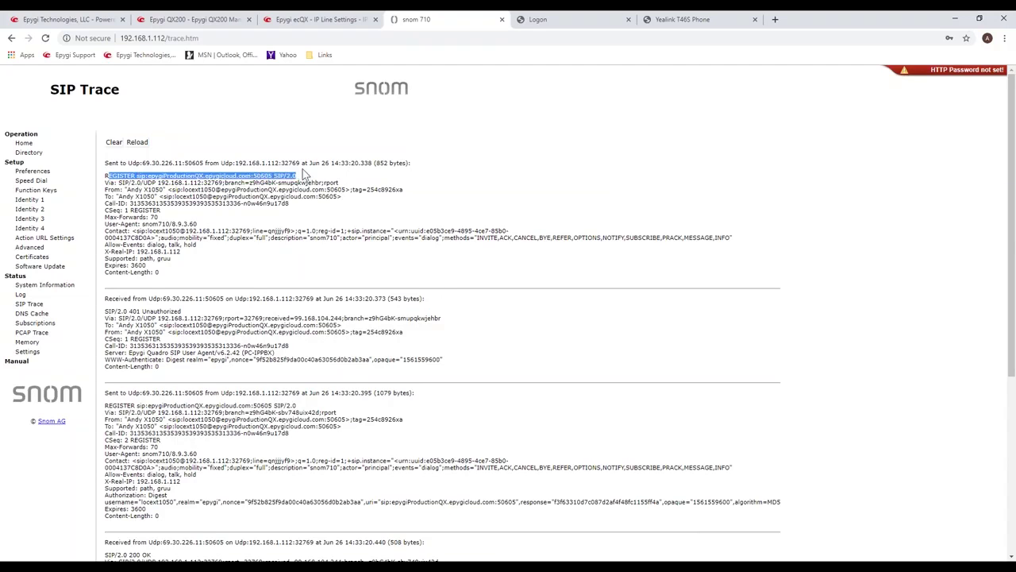
left_click(187, 189)
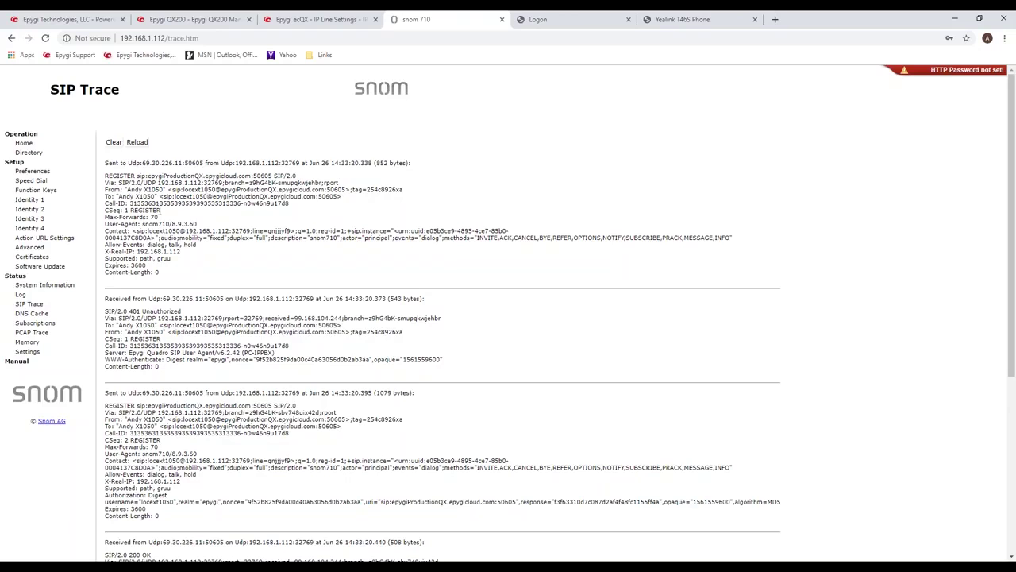
scroll(160, 212, "down", 1)
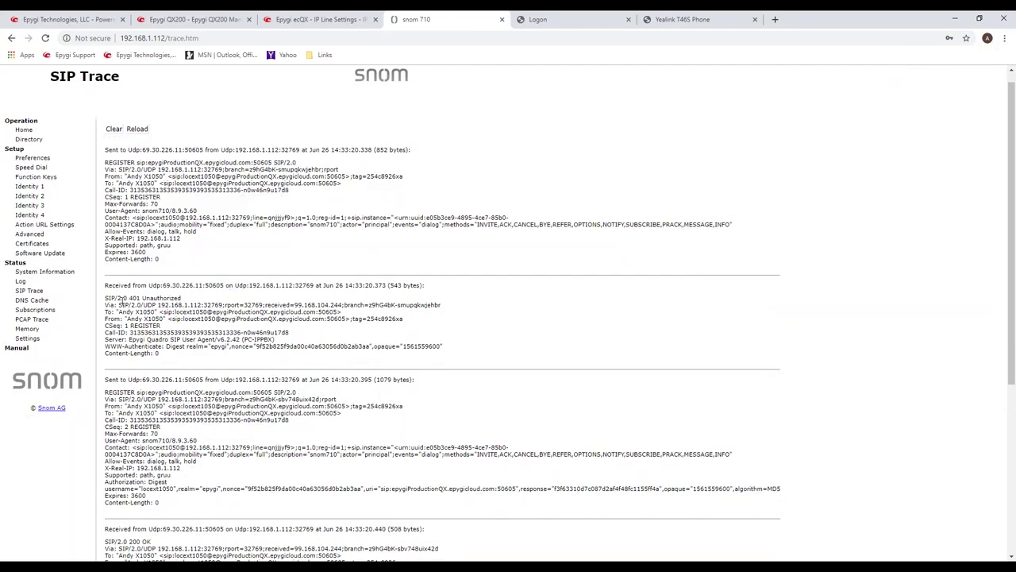
left_click_drag(105, 298, 218, 355)
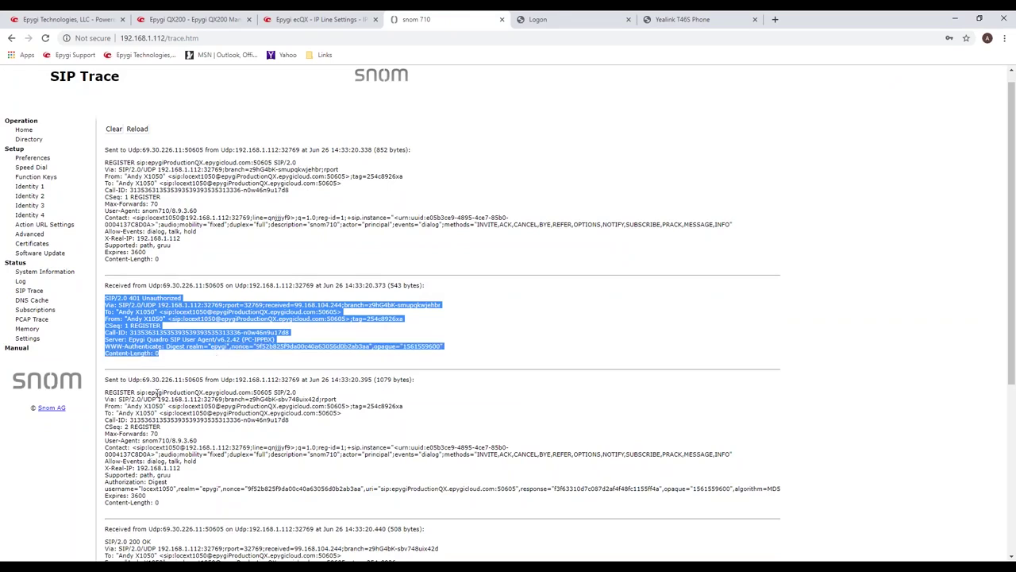
Highlight the second REGISTER, its digest Authorization line, and the 200 OK response.
scroll(146, 374, "down", 3)
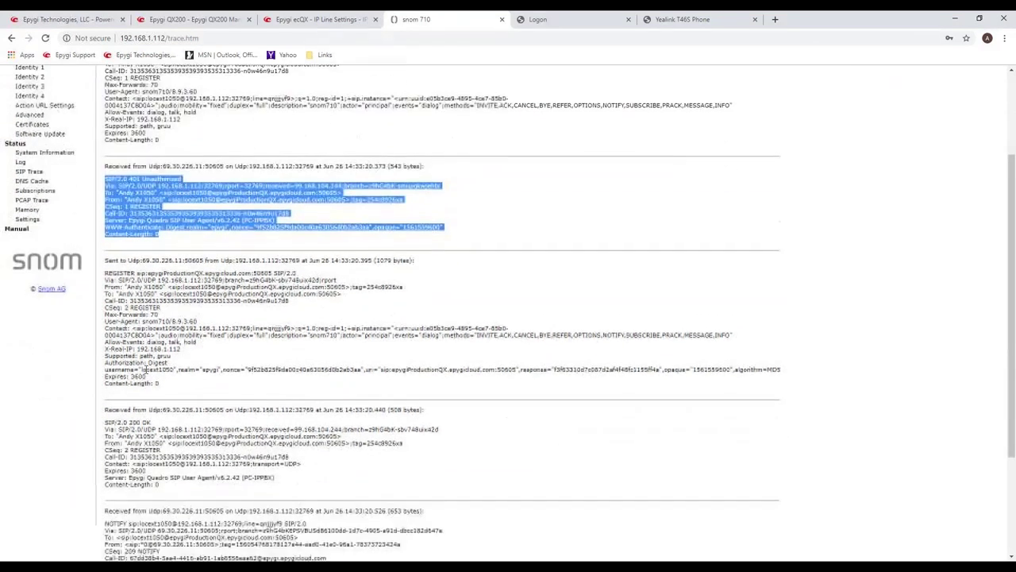
left_click(114, 277)
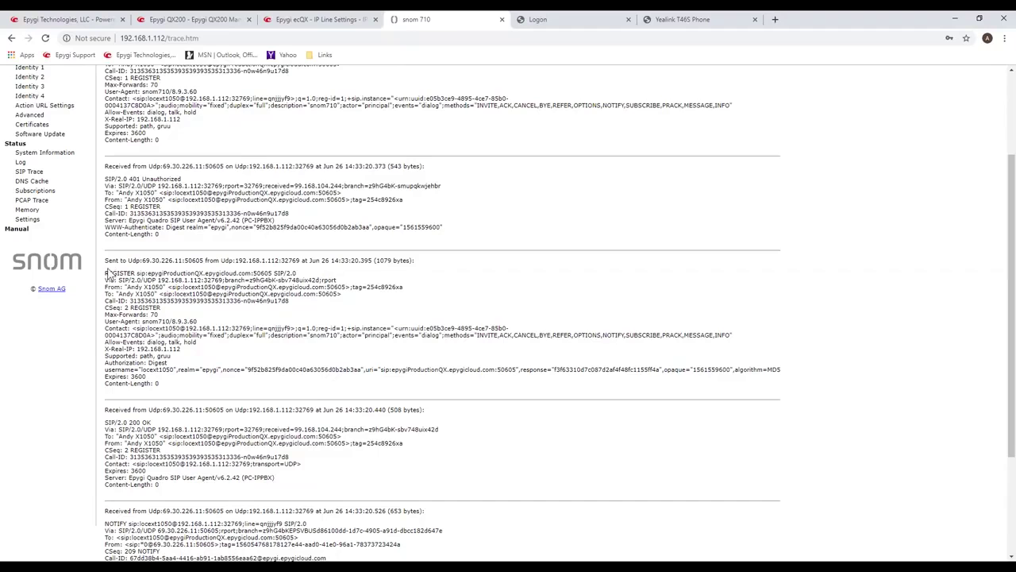
left_click(107, 273, "shift")
left_click(107, 273)
left_click_drag(108, 273, 314, 275)
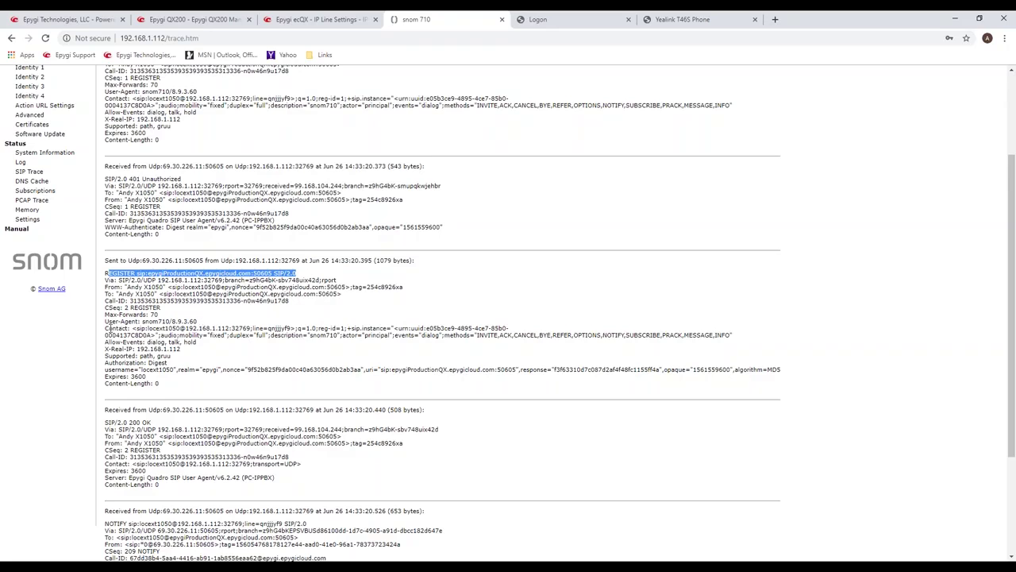
left_click(108, 369)
left_click_drag(108, 369, 106, 376)
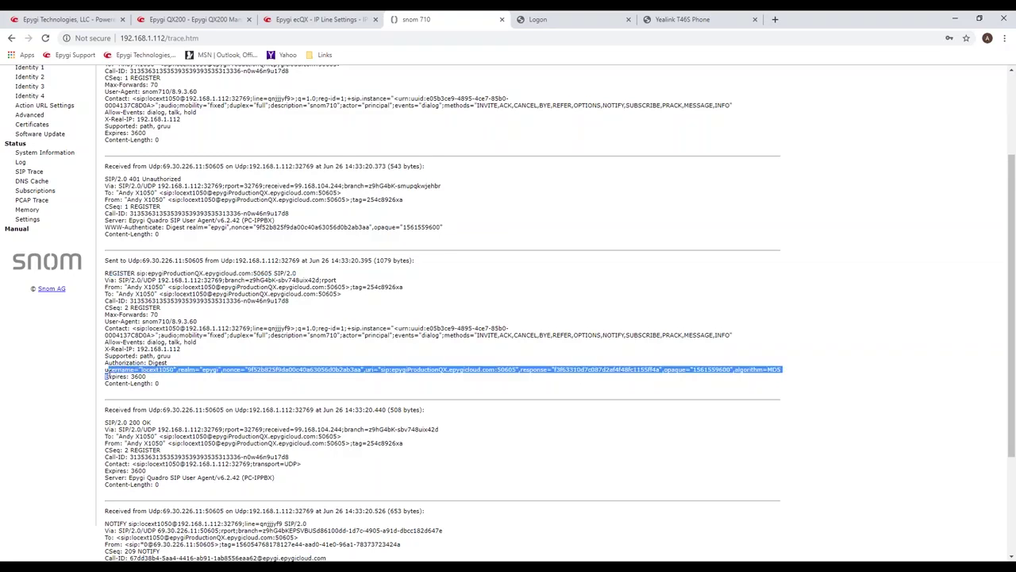
left_click(233, 397)
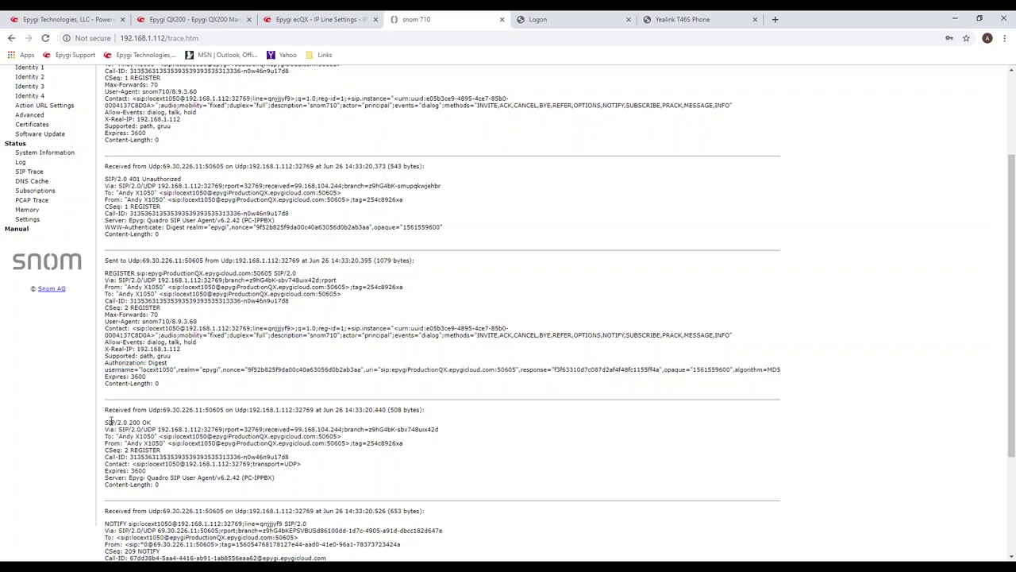
left_click_drag(110, 421, 293, 486)
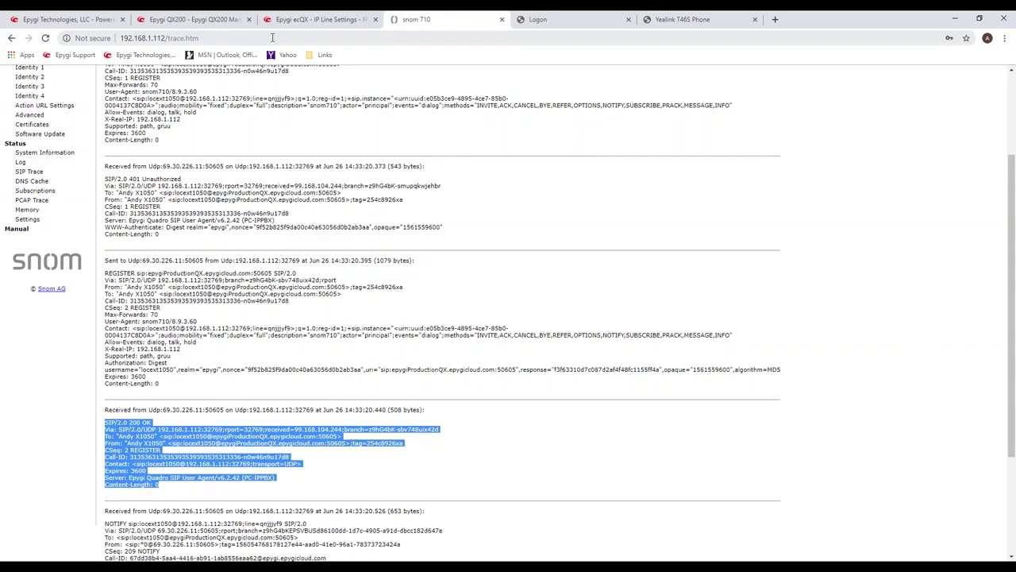
In ecQX, bring up Status > System Status > IP Lines Registration and scroll down.
left_click(306, 19)
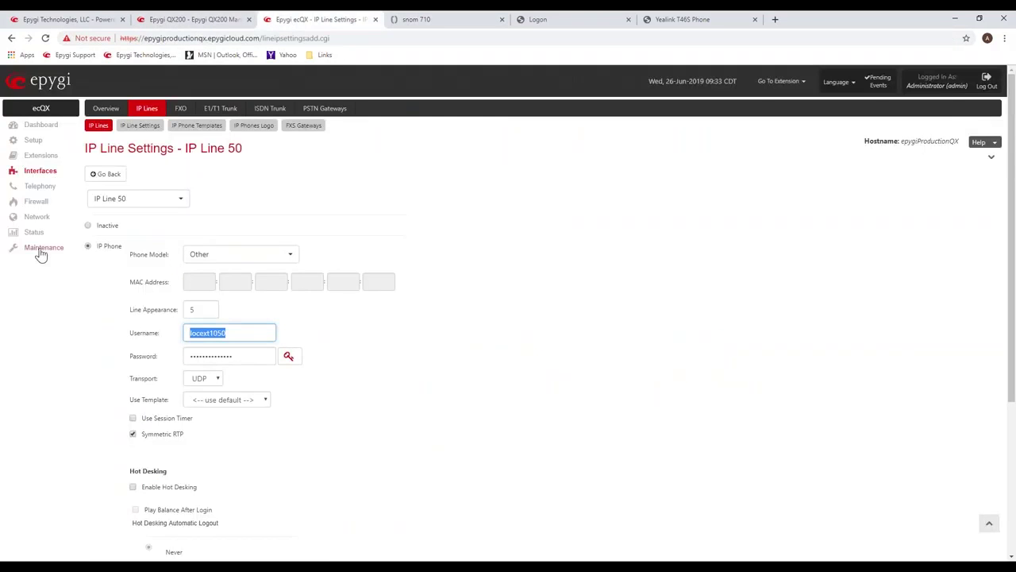
left_click(36, 235)
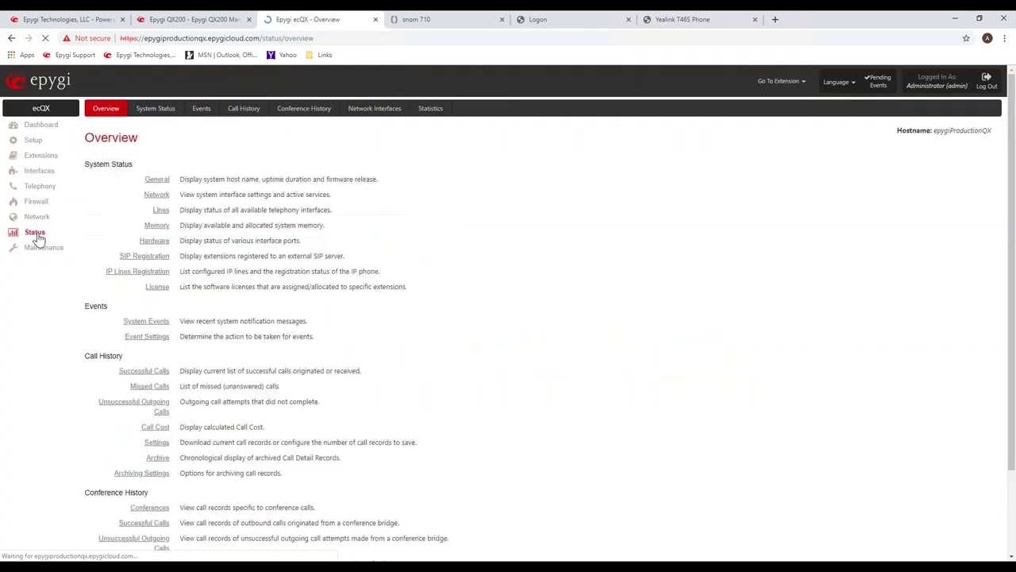
left_click(163, 109)
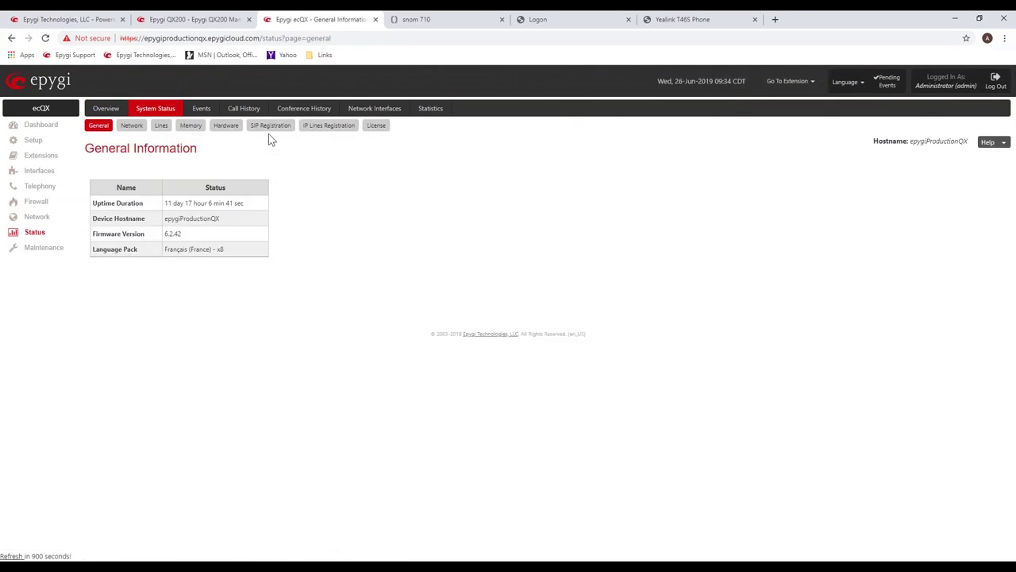
left_click(325, 129)
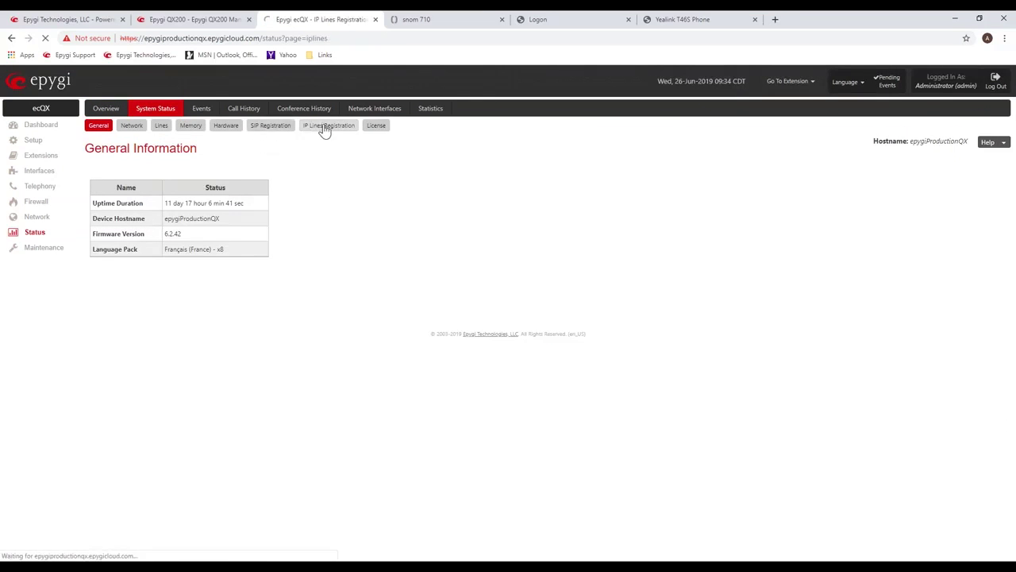
scroll(310, 400, "down", 6)
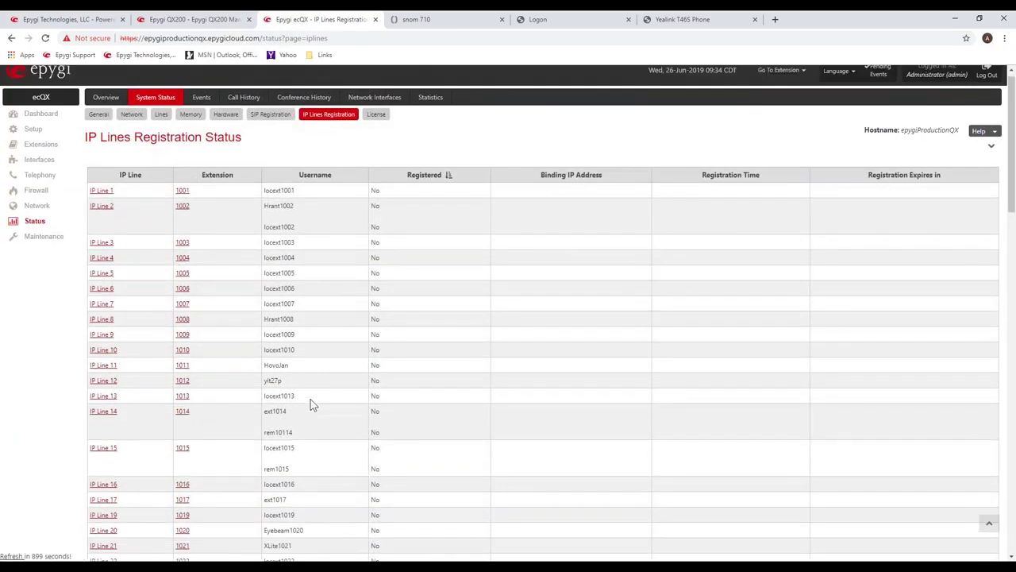
scroll(309, 401, "down", 2)
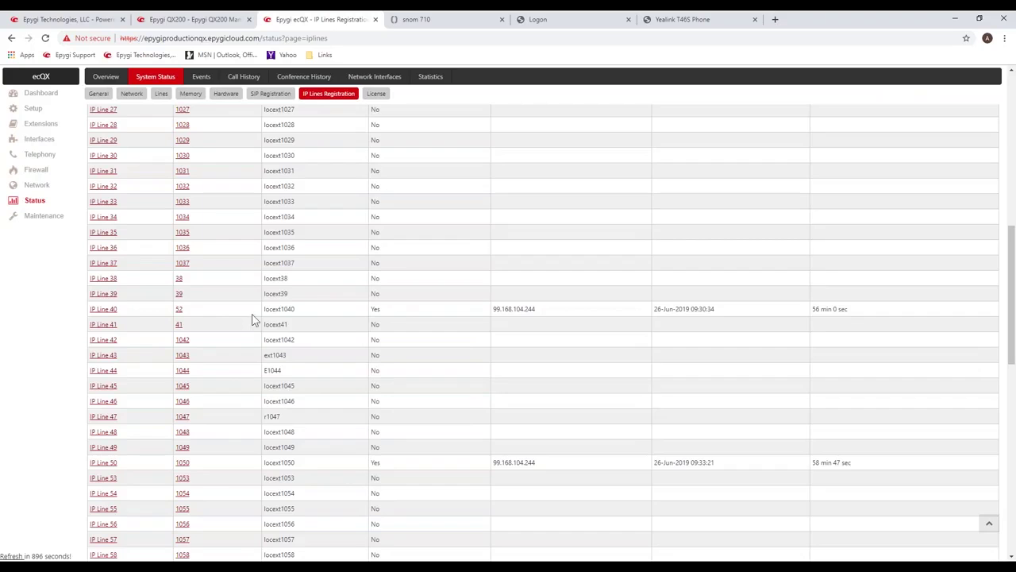
scroll(256, 322, "down", 2)
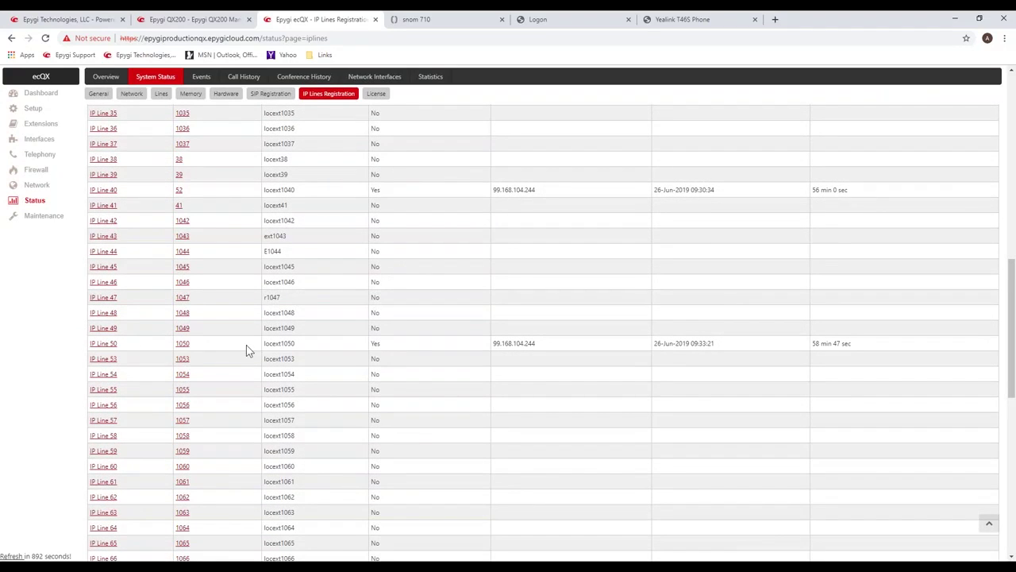
Check IP Line 50 (extension 1050) registration and expiry, then IP Line 40's registered status.
left_click_drag(141, 345, 869, 355)
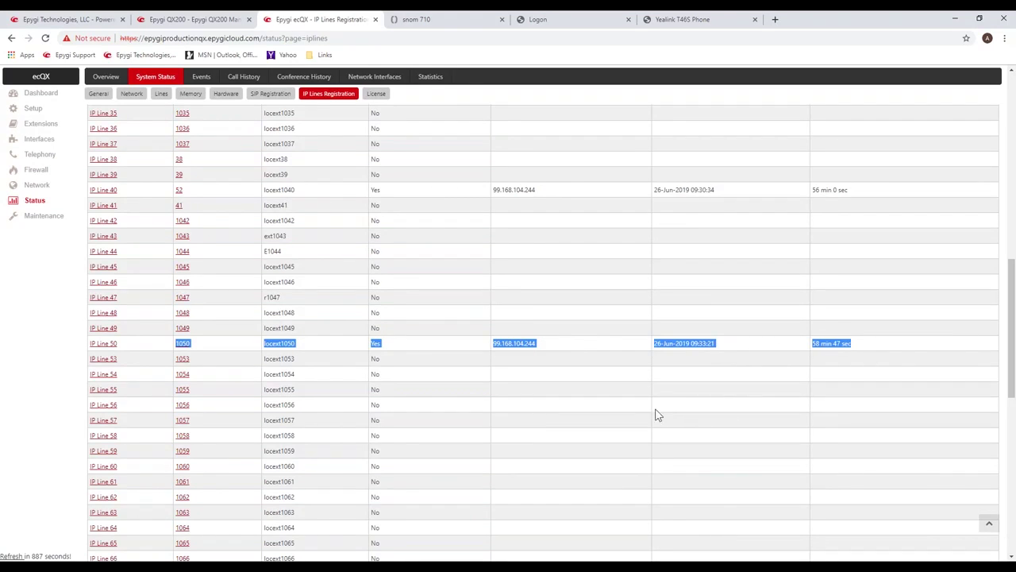
left_click(601, 391)
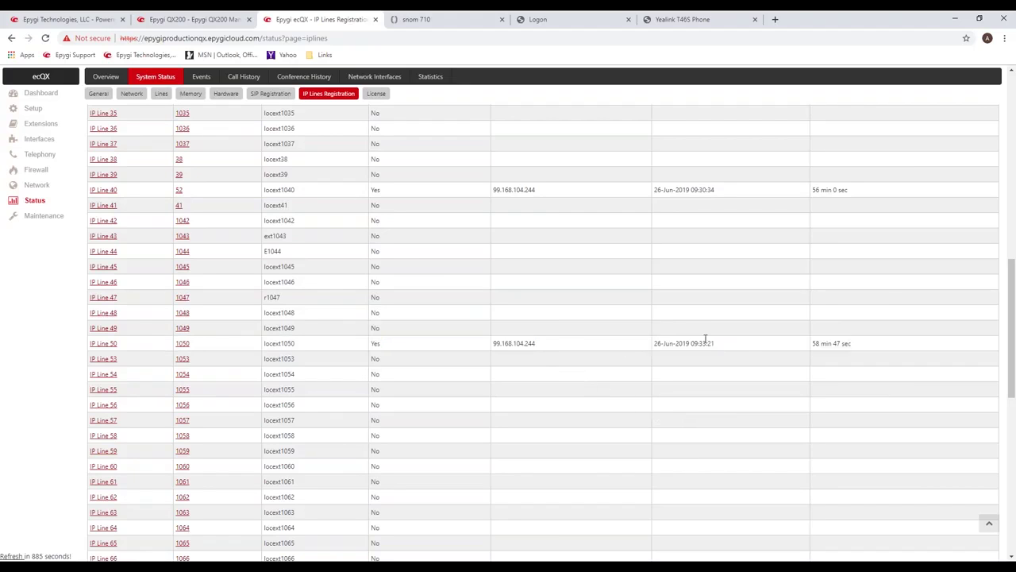
left_click_drag(862, 347, 811, 343)
left_click(467, 286)
left_click_drag(397, 195, 176, 192)
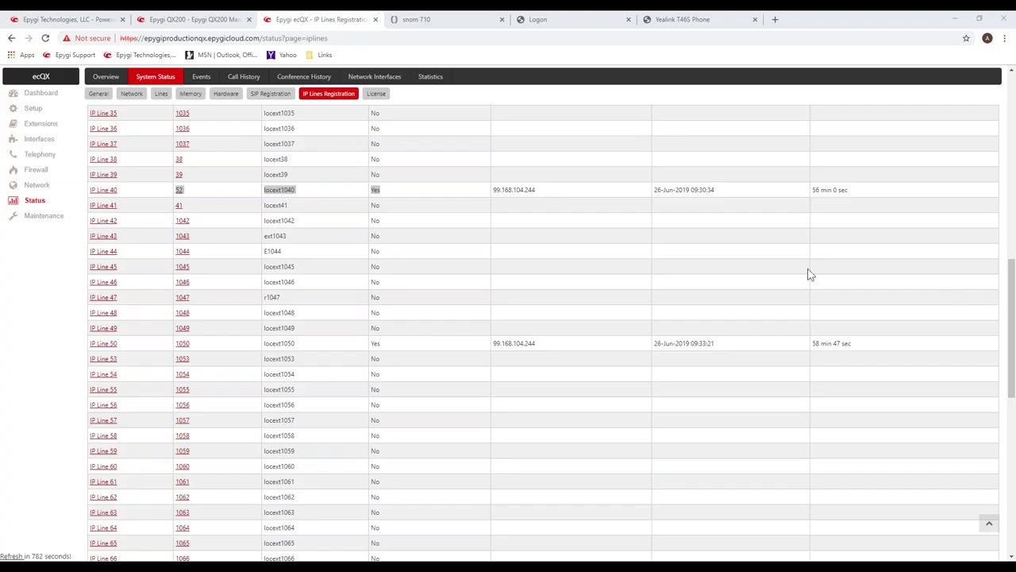
Return to ecQX Interfaces > IP Lines and scroll down to the Free IP Line 51.
left_click(539, 21)
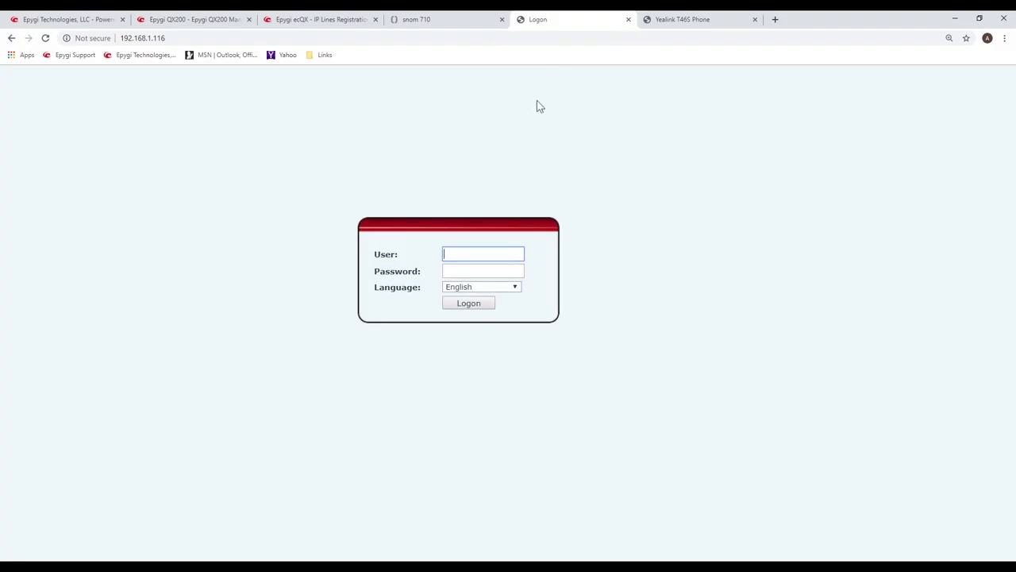
left_click(683, 22)
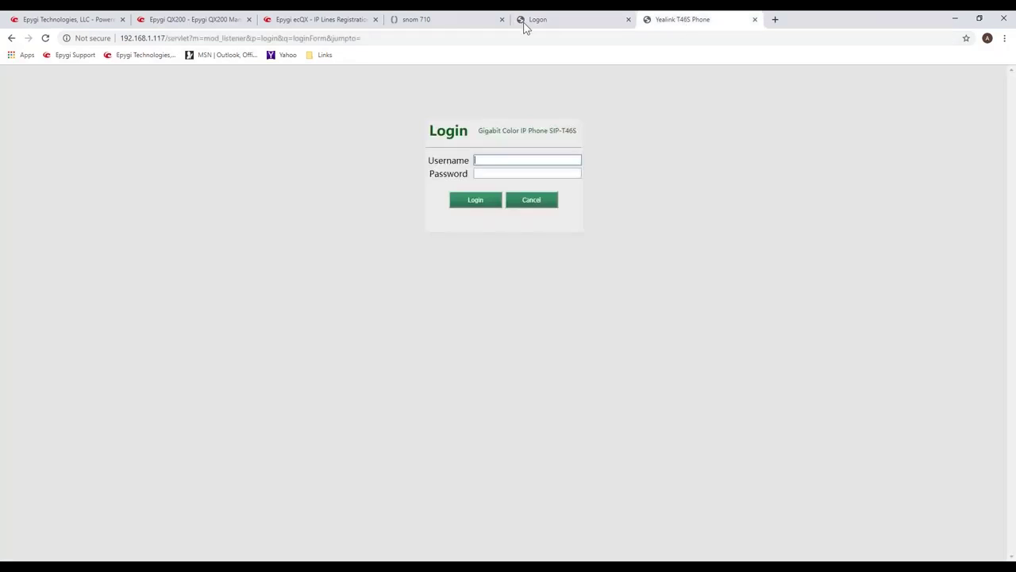
left_click(330, 22)
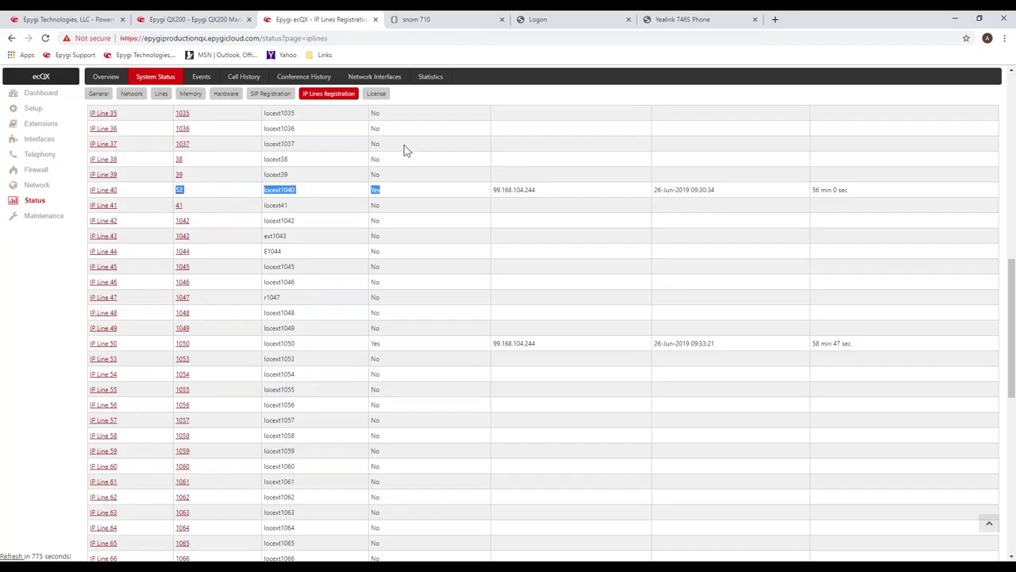
left_click(40, 140)
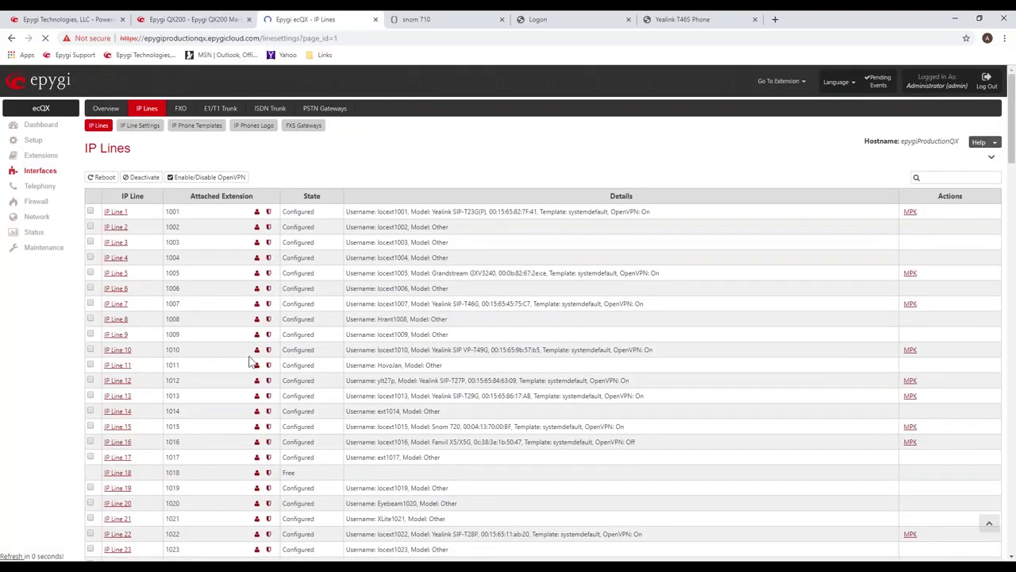
scroll(252, 365, "down", 3)
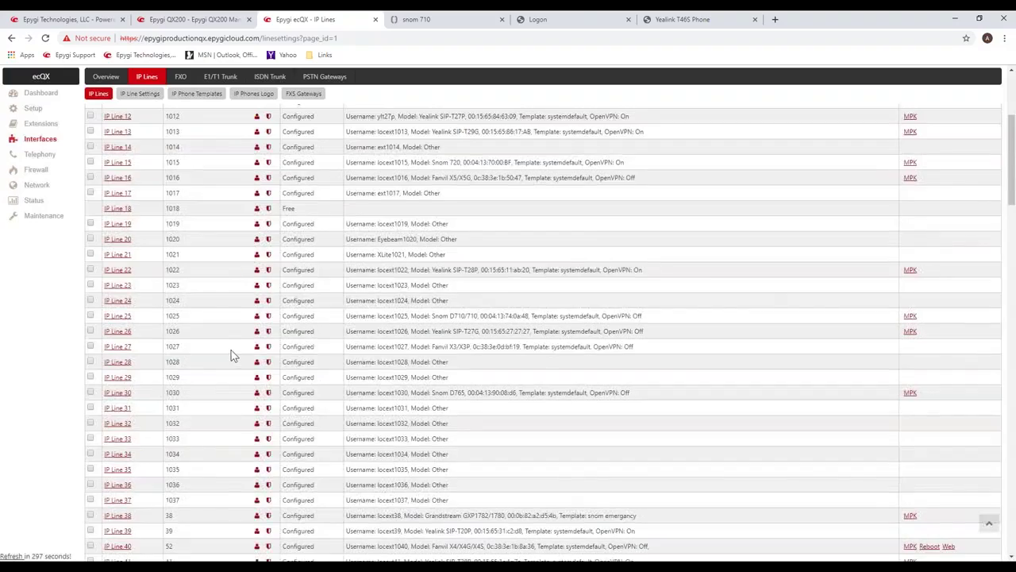
scroll(234, 354, "down", 3)
scroll(235, 354, "down", 1)
scroll(230, 351, "down", 1)
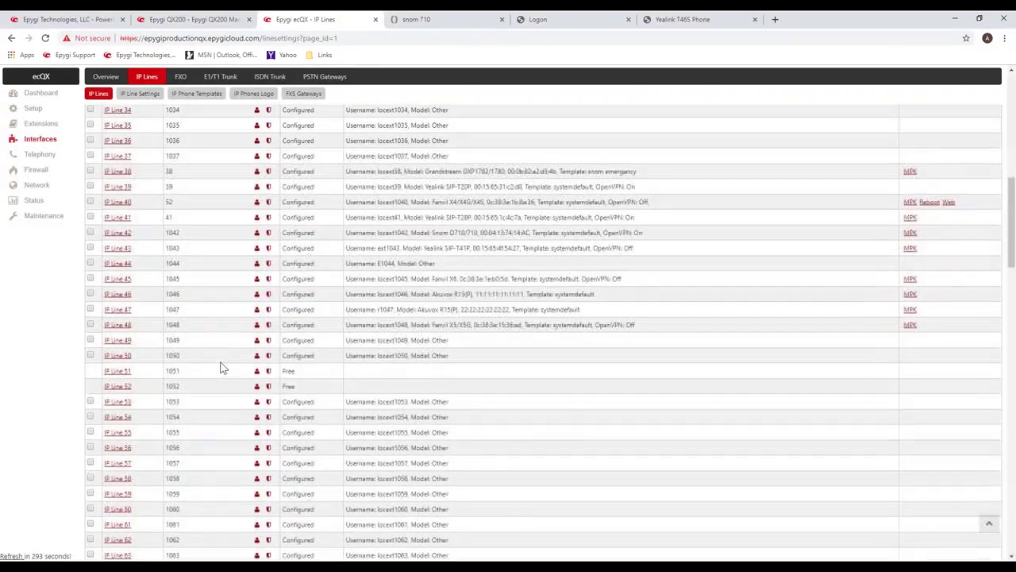
Make IP Line 51 an IP Phone with Phone Model Fanvil X4/X4G/X4S.
left_click(115, 372)
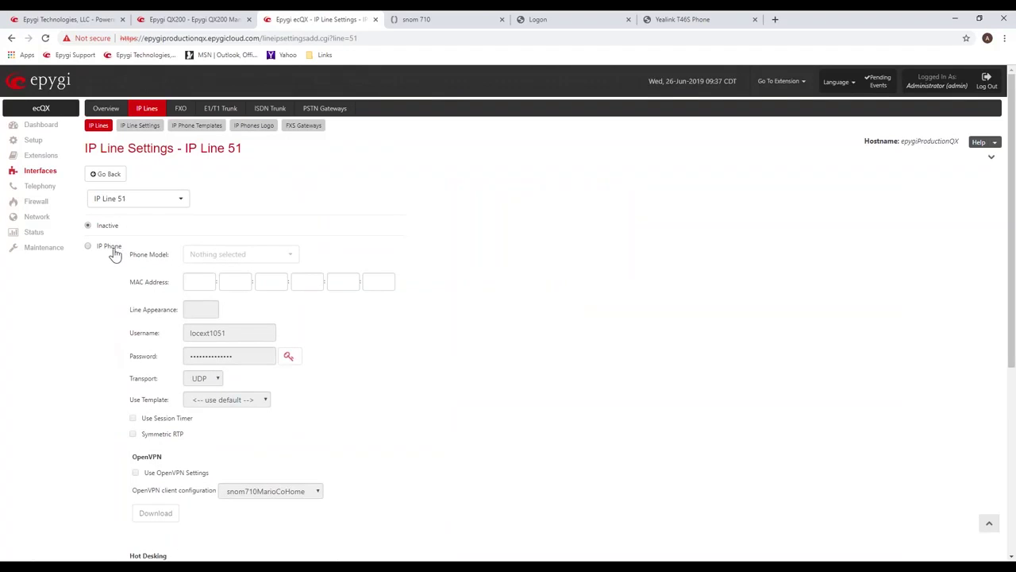
left_click(111, 246)
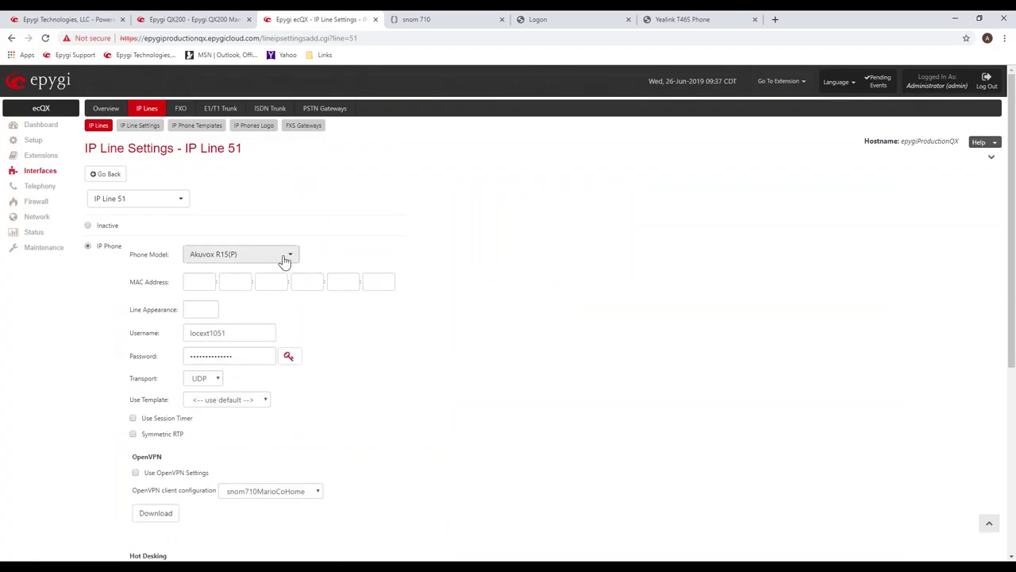
left_click(290, 257)
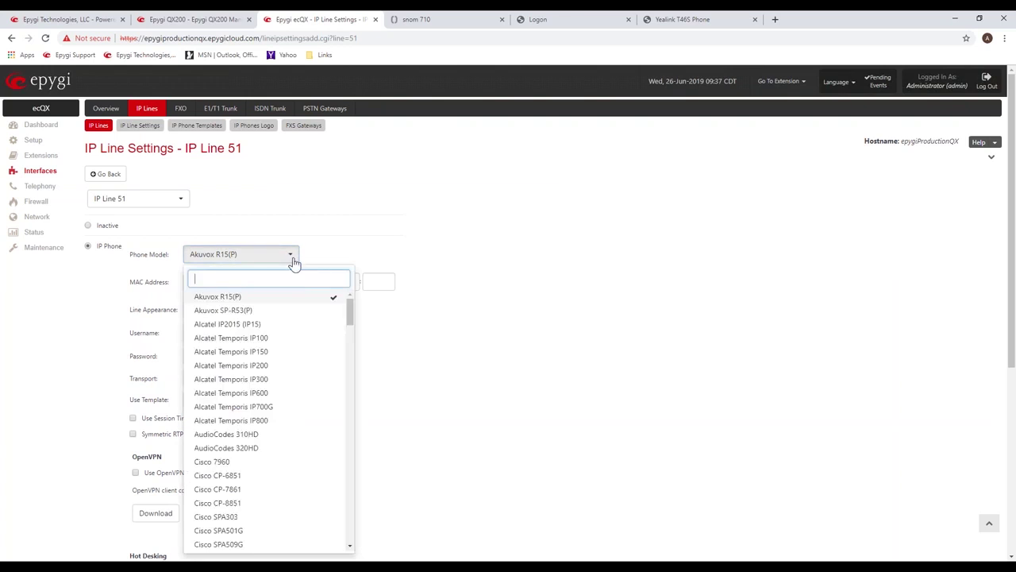
left_click_drag(351, 312, 352, 347)
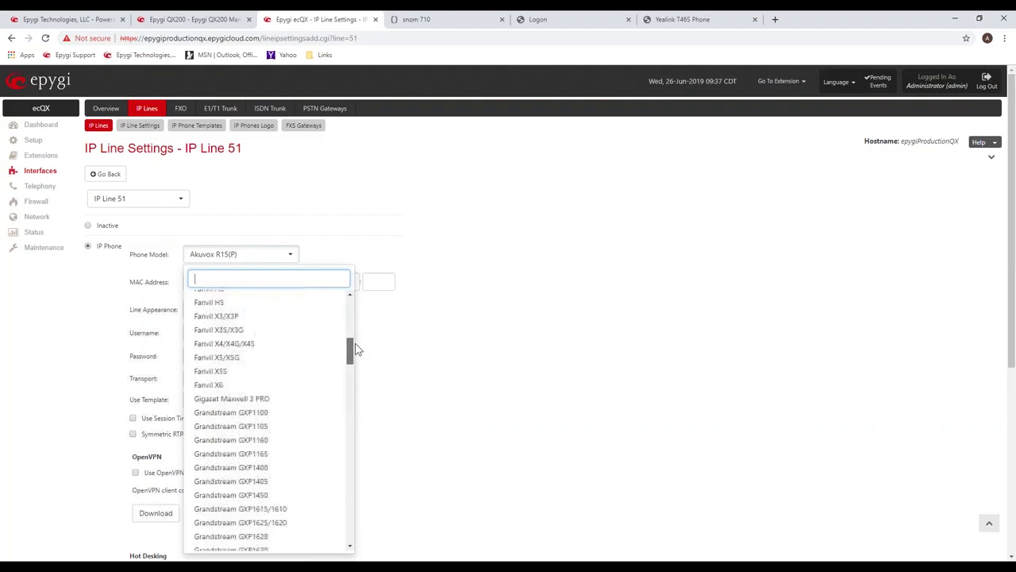
left_click(261, 347)
left_click(201, 282)
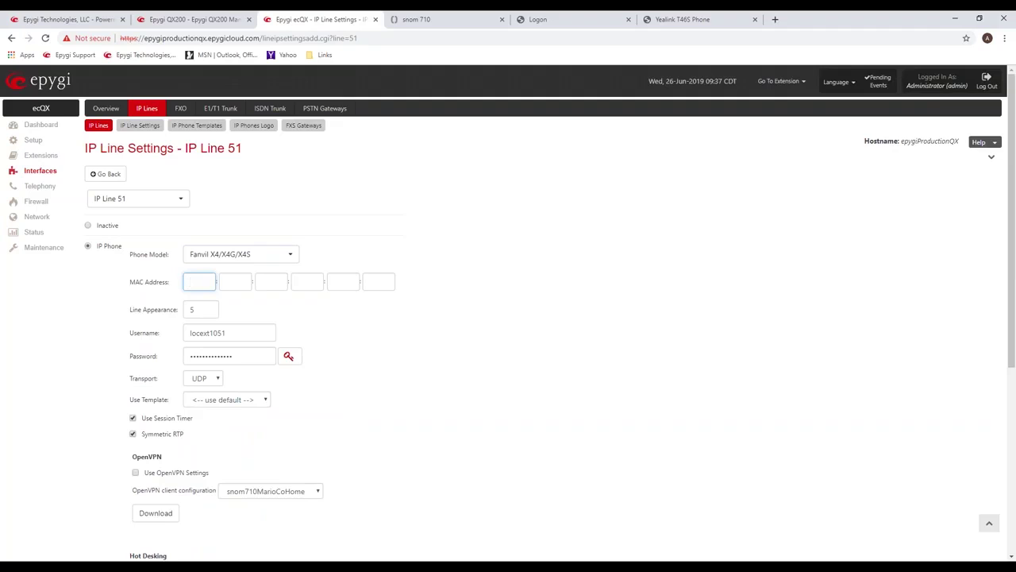
key("alt+Tab")
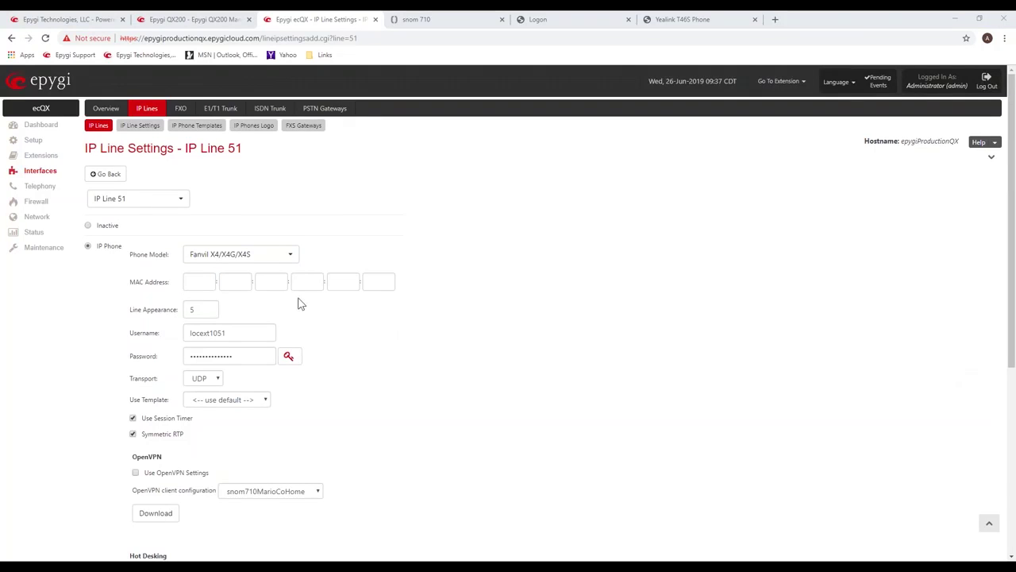
left_click(201, 279)
type("0c:38:3e:1b:8a:32")
double_click(266, 282)
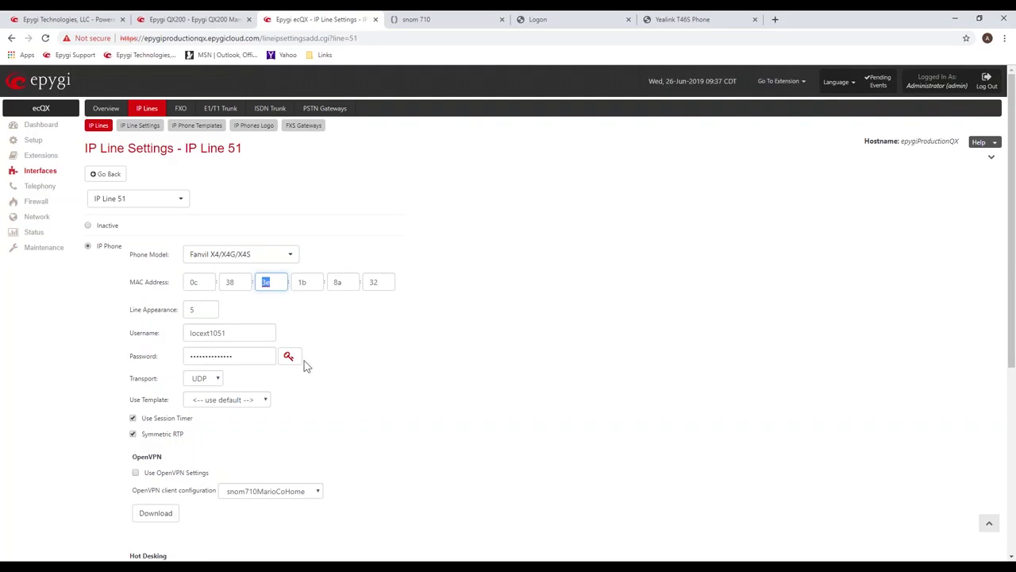
Review the line's SIP username and password unchanged, then save IP Line 51.
double_click(209, 333)
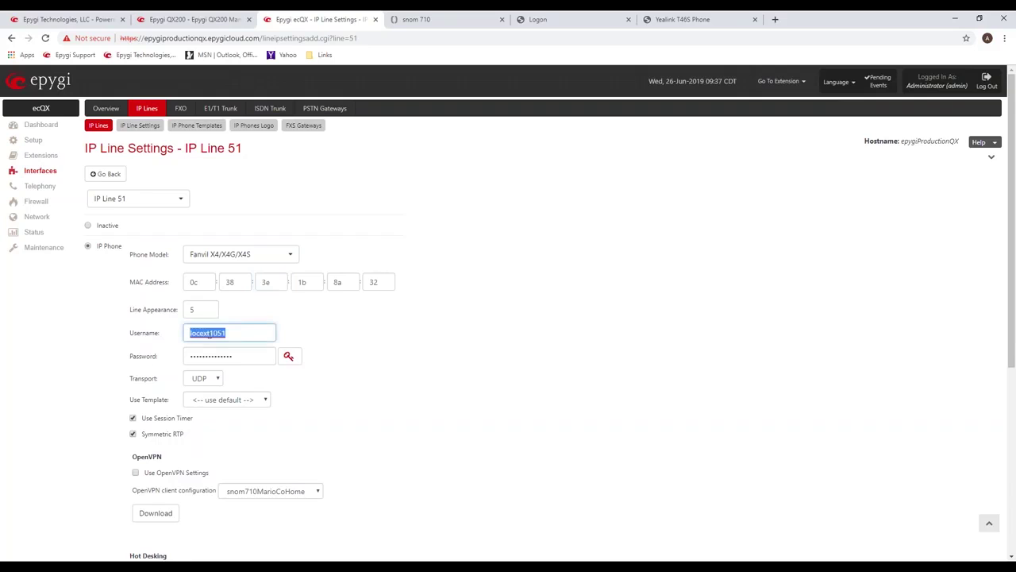
left_click(236, 356)
left_click_drag(233, 356, 187, 356)
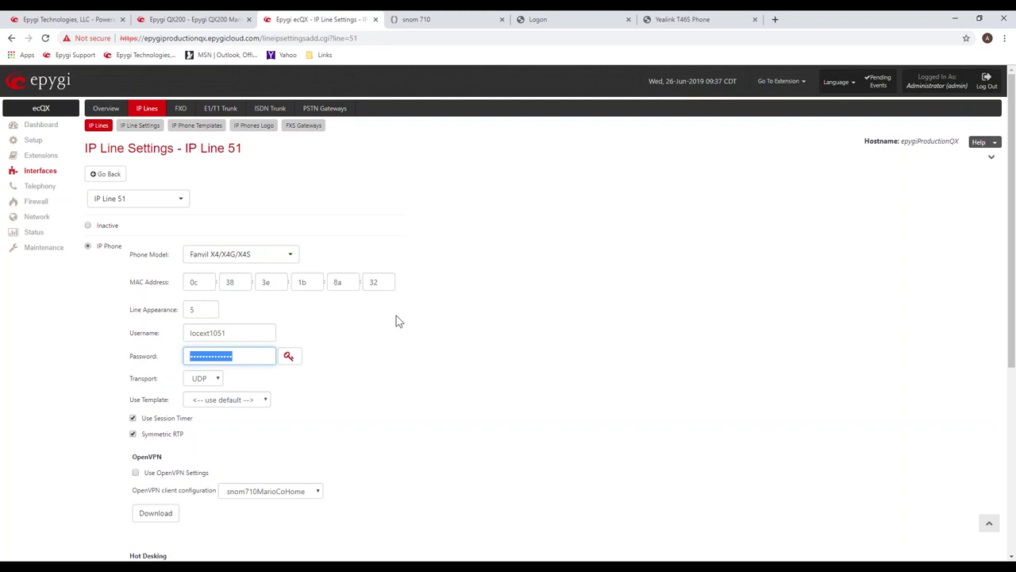
left_click(421, 337)
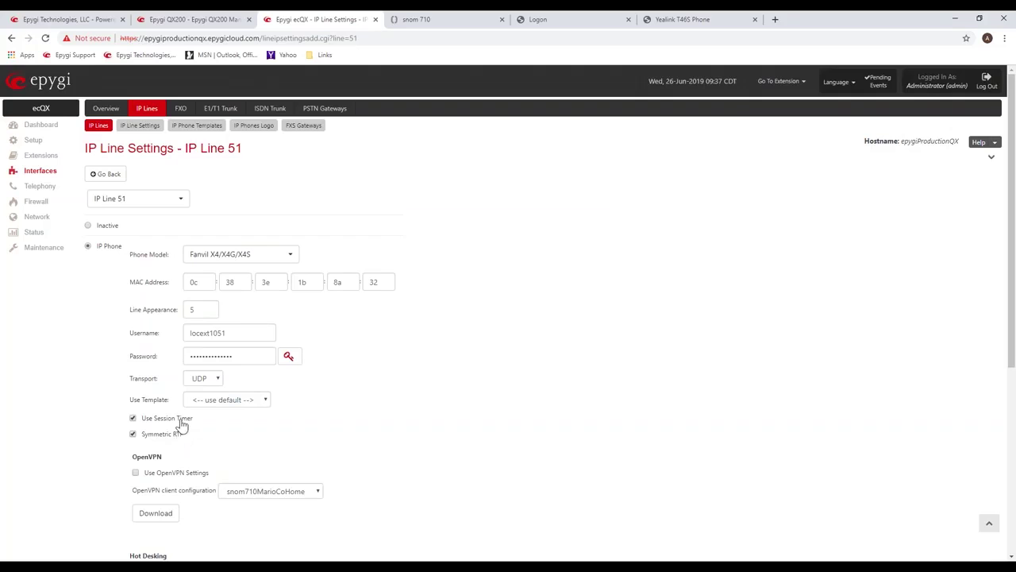
scroll(181, 425, "down", 3)
scroll(187, 428, "down", 3)
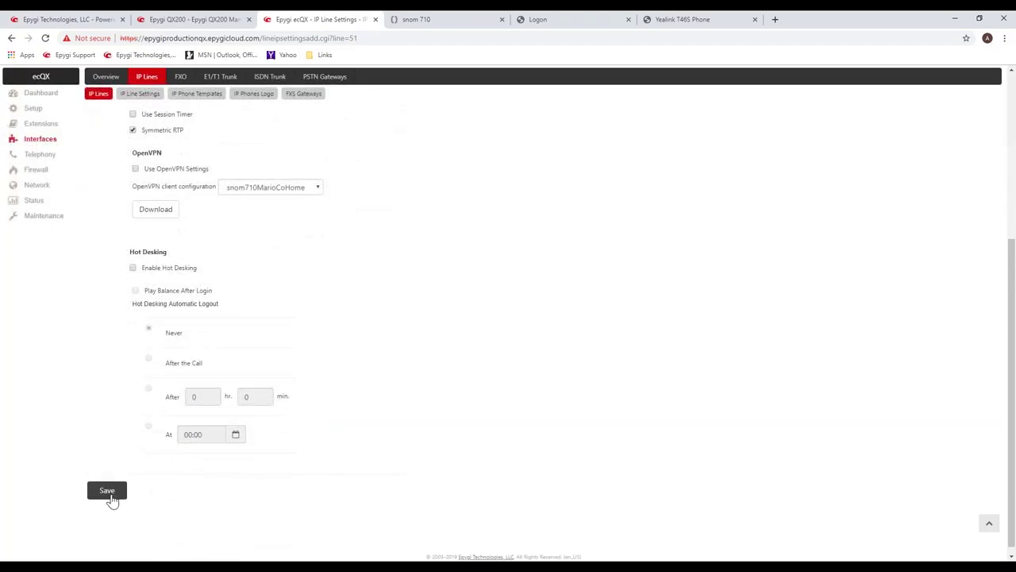
left_click(108, 496)
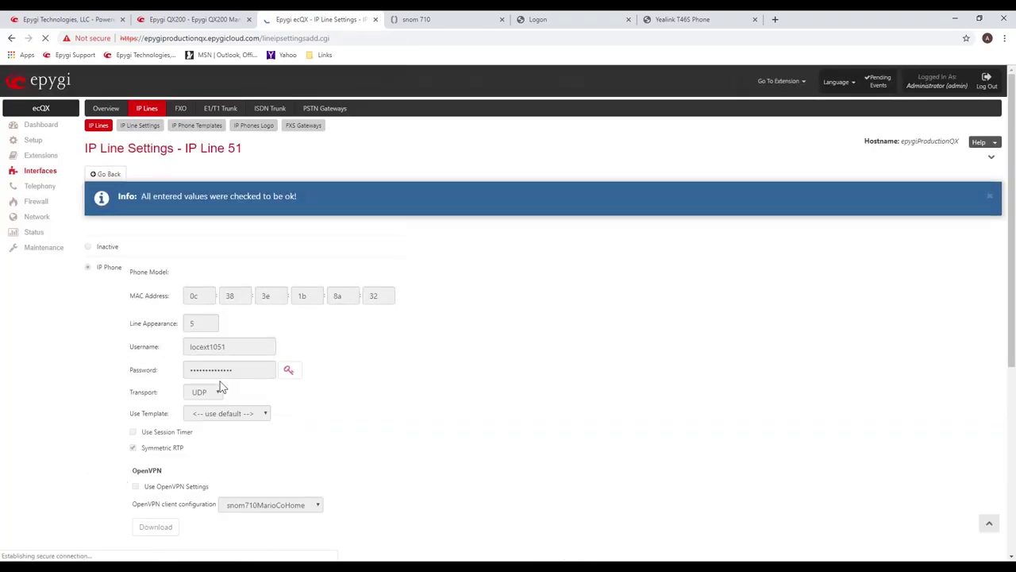
Log in to the Fanvil X4 web UI as admin with the phone's password.
left_click(563, 21)
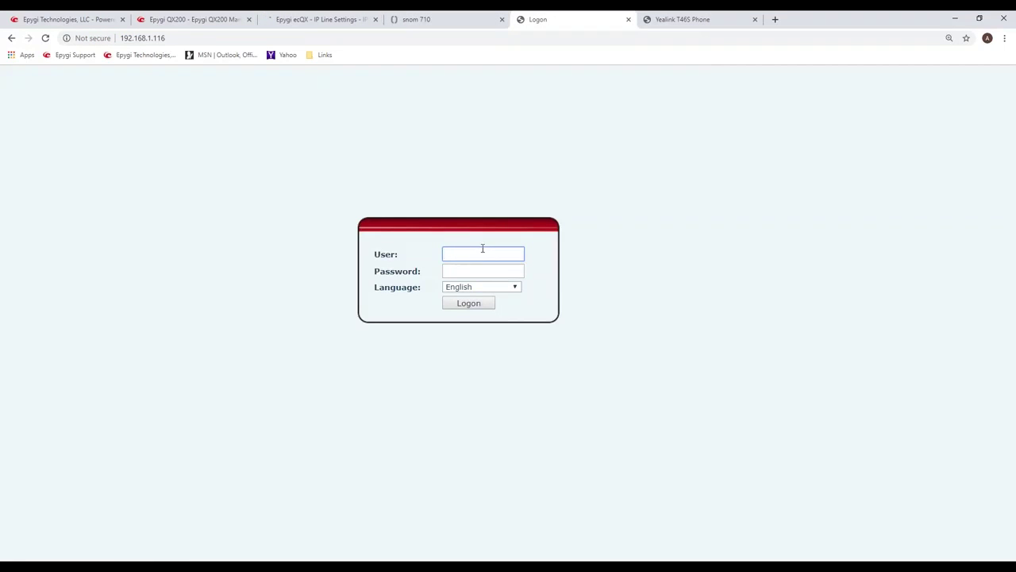
type("admin")
key("Tab")
type("1")
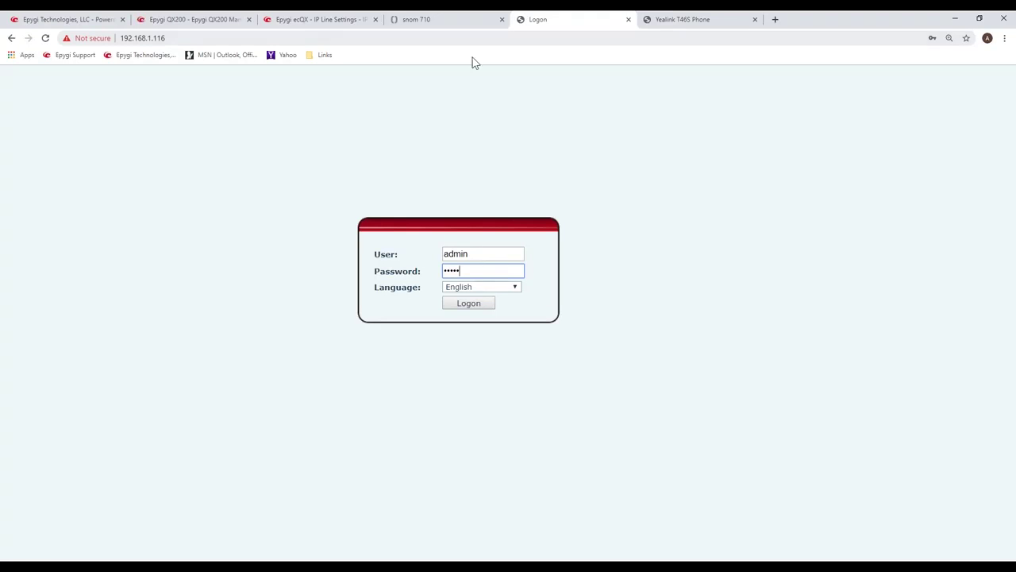
left_click(472, 304)
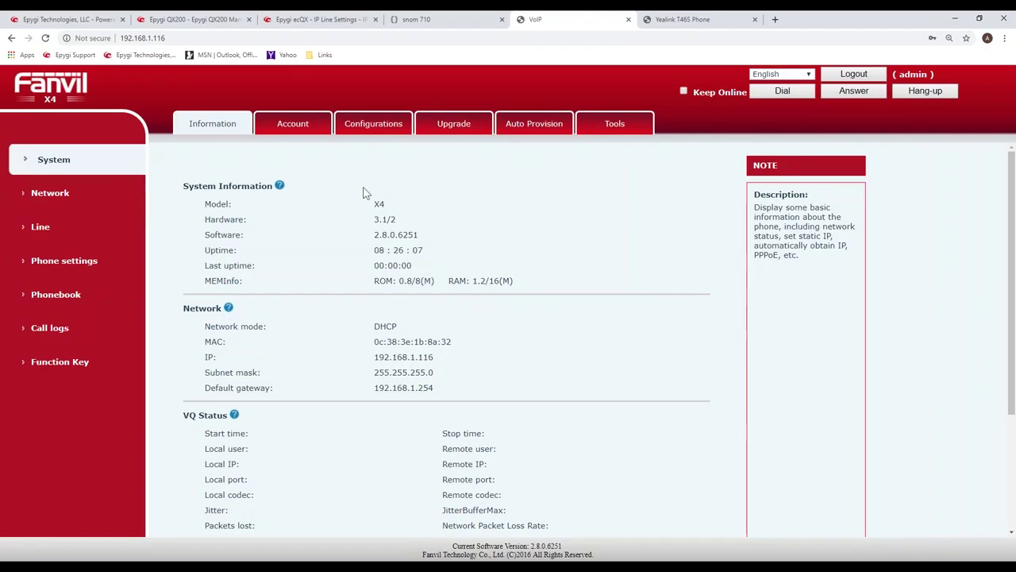
Confirm on the Information page that all four SIP accounts are Inactive, then go to Auto Provision.
left_click(533, 125)
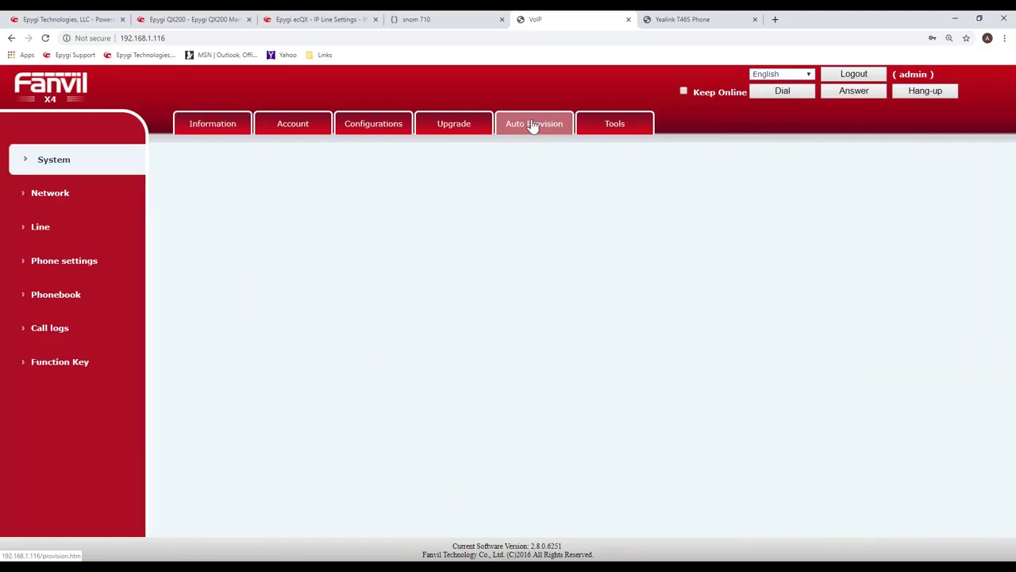
left_click(233, 129)
scroll(256, 297, "down", 1)
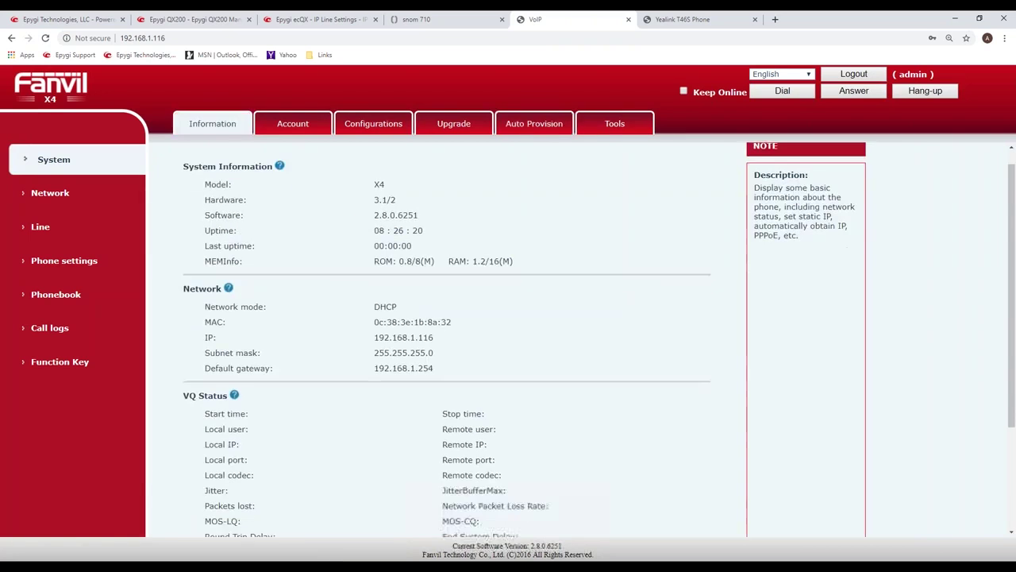
scroll(445, 342, "down", 2)
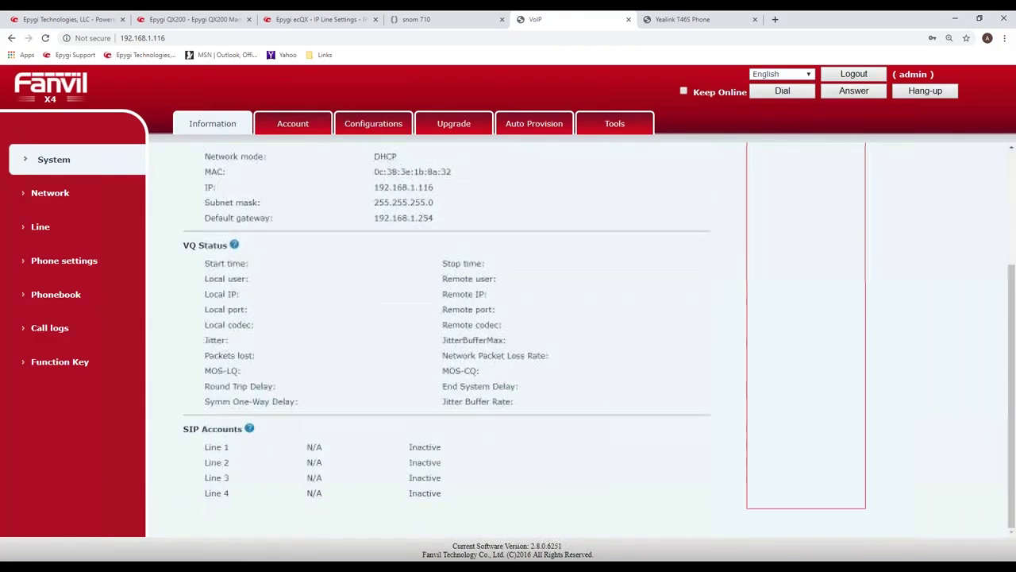
left_click_drag(209, 447, 450, 496)
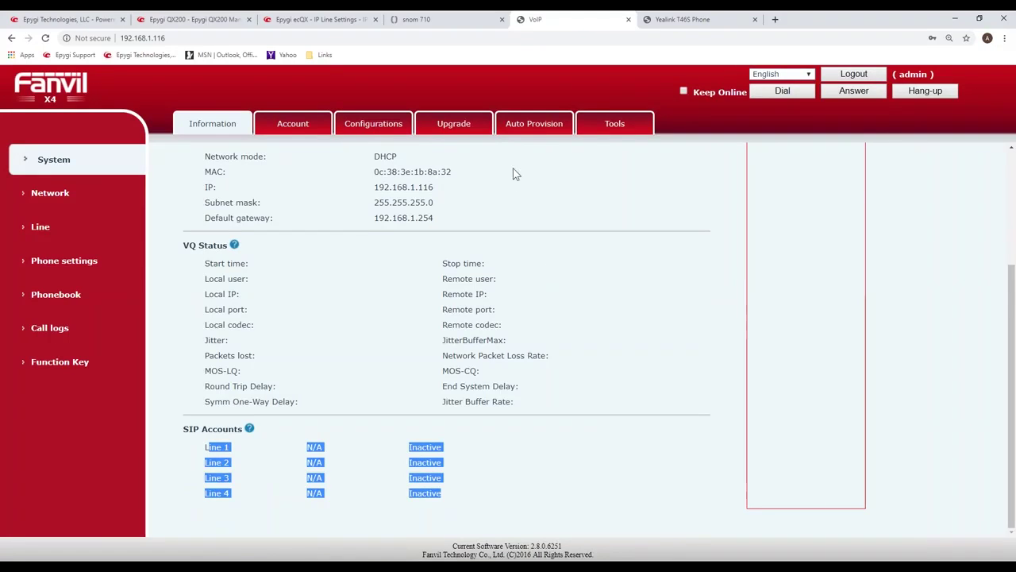
left_click(528, 127)
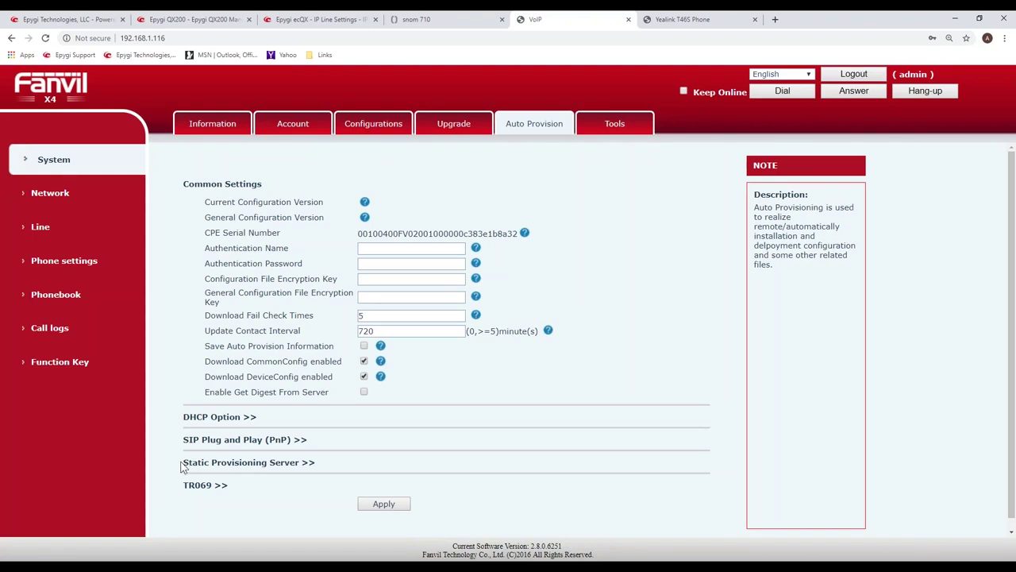
Replace the 0.0.0.0 Static Provisioning Server address with the ecQX provisioning URL and verify it.
left_click_drag(181, 466, 297, 472)
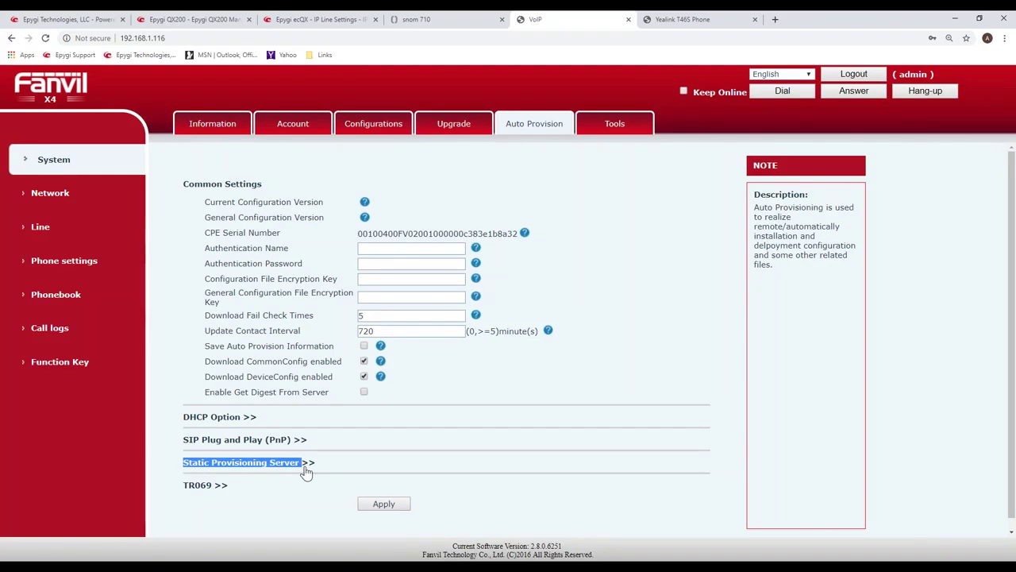
left_click(288, 469)
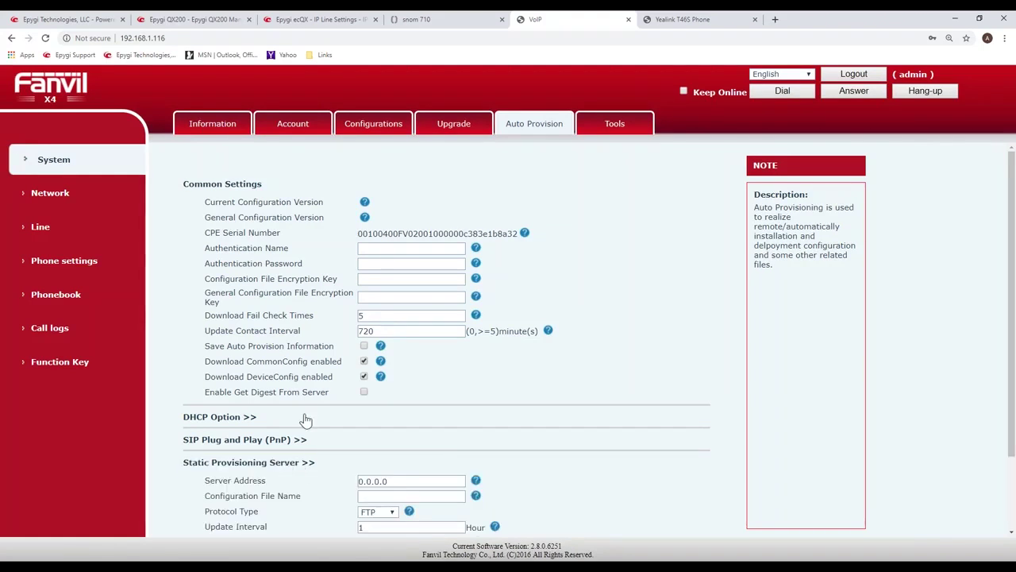
scroll(299, 399, "down", 2)
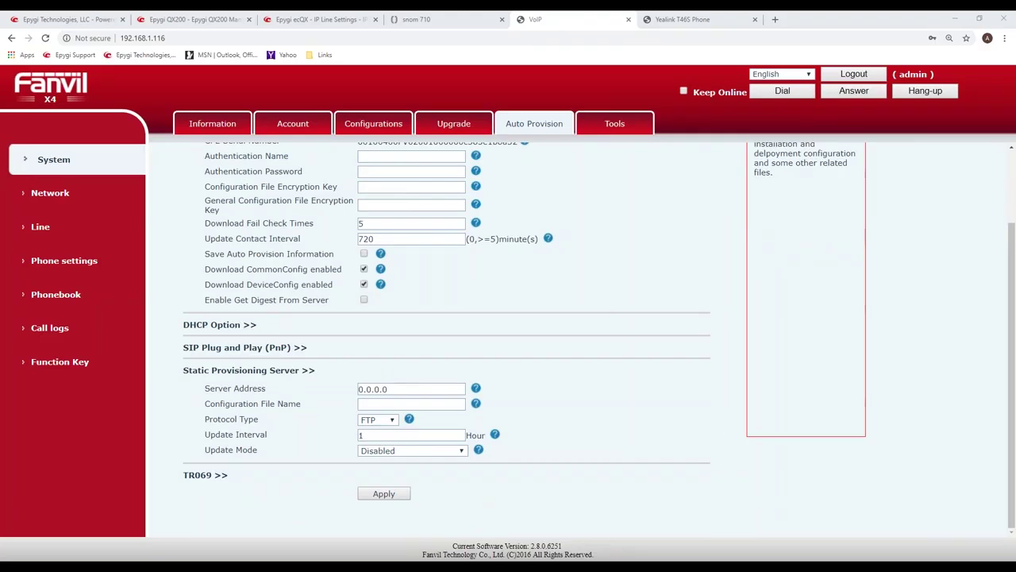
left_click_drag(428, 390, 349, 397)
key("ctrl+v")
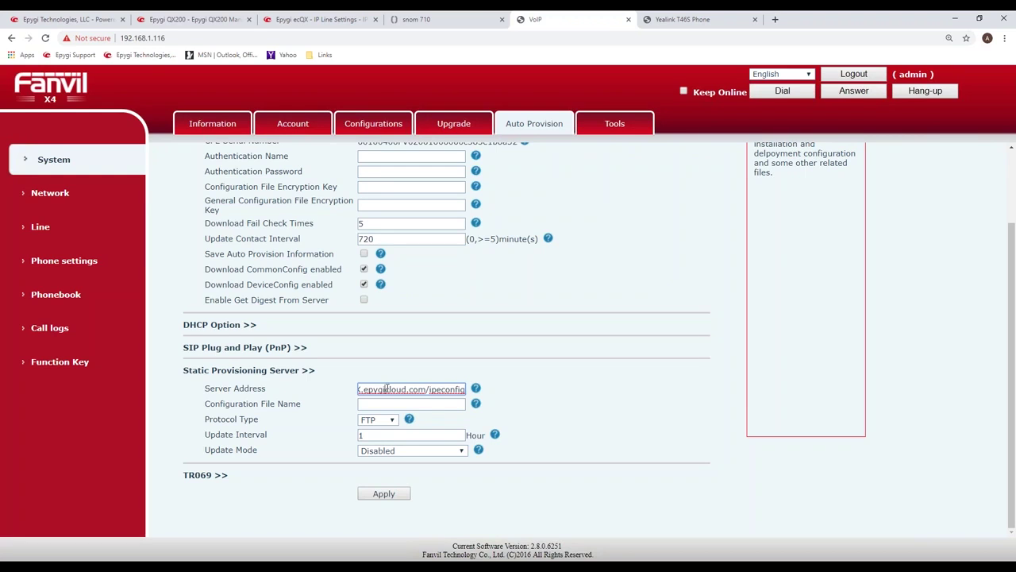
key("Left")
key("Left")
key("Left")
key("Left")
key("Left")
key("Left")
key("Left")
key("Left")
key("Left")
key("Left")
key("Left")
key("Left")
key("Left")
key("Left")
key("Left")
key("Left")
key("Left")
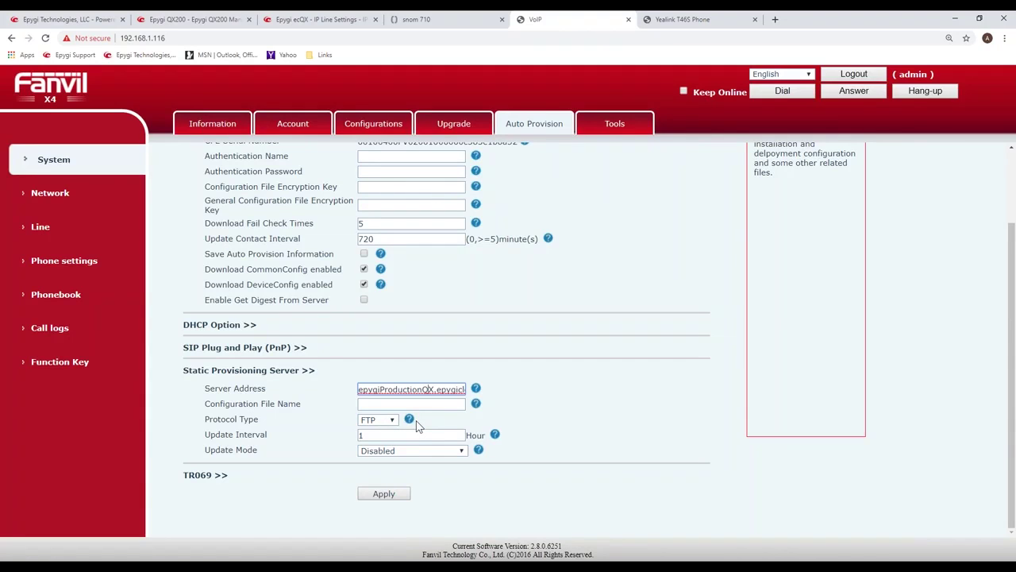
key("Right")
key("Right")
key("Right")
key("Right")
key("Right")
key("Right")
key("Right")
key("Right")
key("Right")
key("Right")
key("Right")
key("Right")
key("Right")
key("Right")
key("Right")
key("Right")
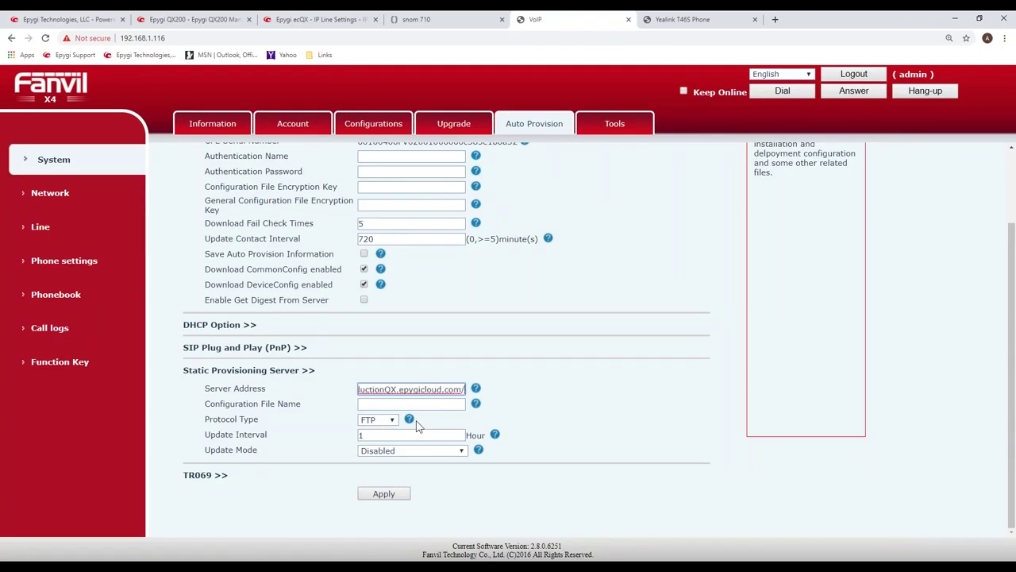
key("Right")
key("Right")
key("Right")
key("Right")
key("Right")
key("Right")
key("Right")
key("Right")
key("Right")
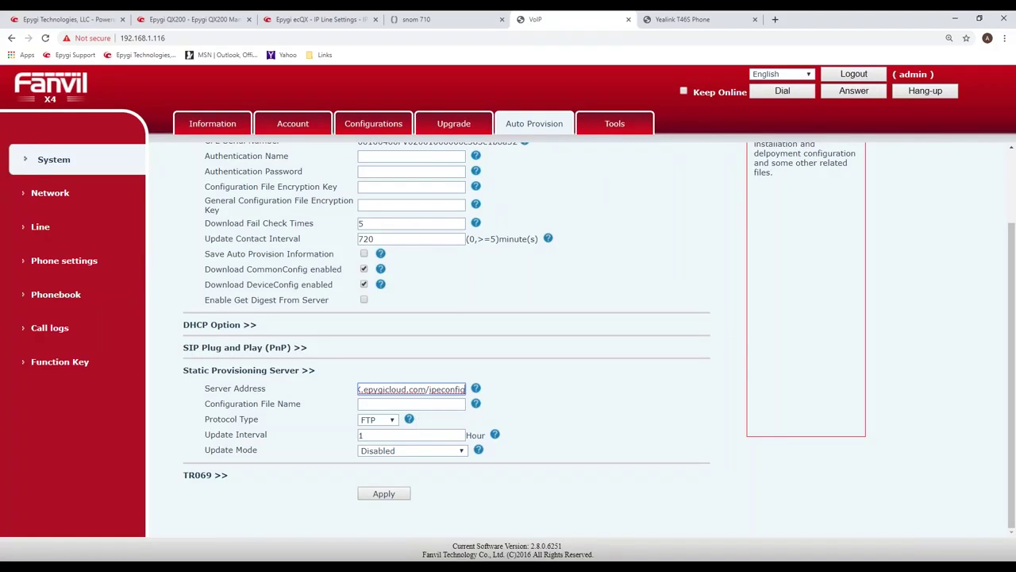
left_click(587, 395)
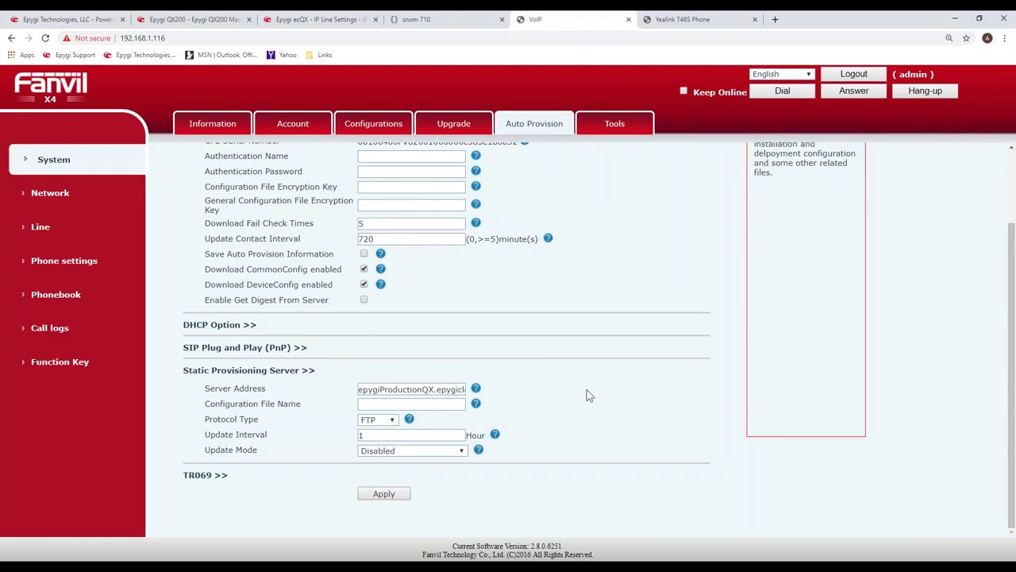
key("ctrl+plus")
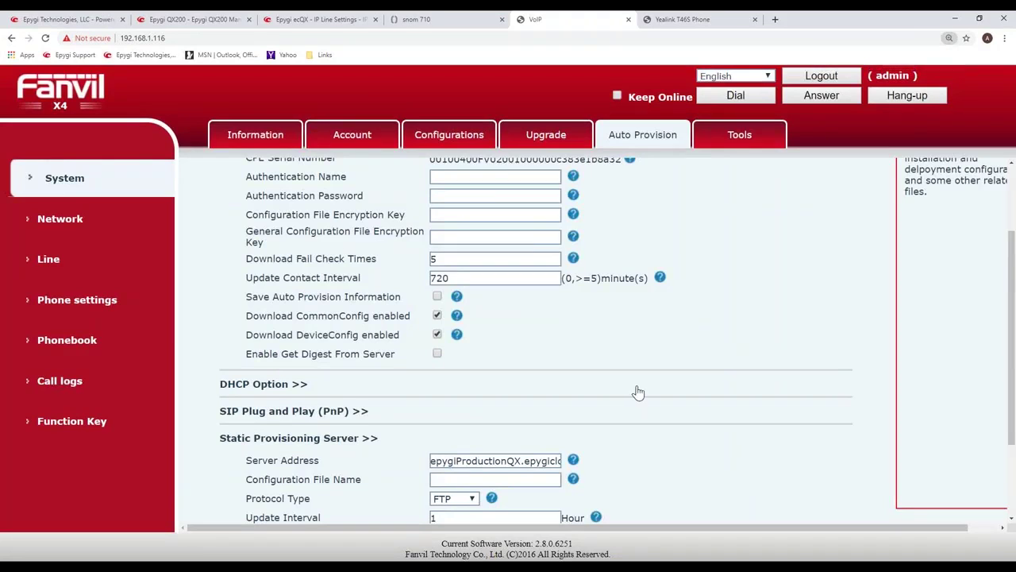
scroll(638, 393, "down", 2)
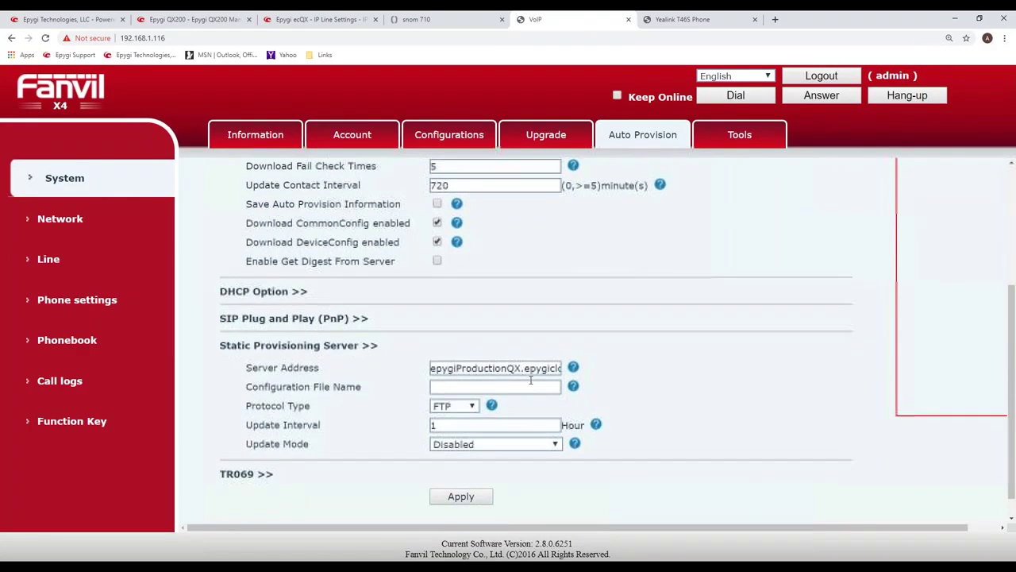
left_click(528, 366)
key("Right")
key("Right")
key("Right")
key("Right")
key("Right")
key("Right")
key("Right")
key("Right")
key("Right")
key("Right")
key("Right")
key("Right")
key("Right")
key("Right")
key("Right")
key("Right")
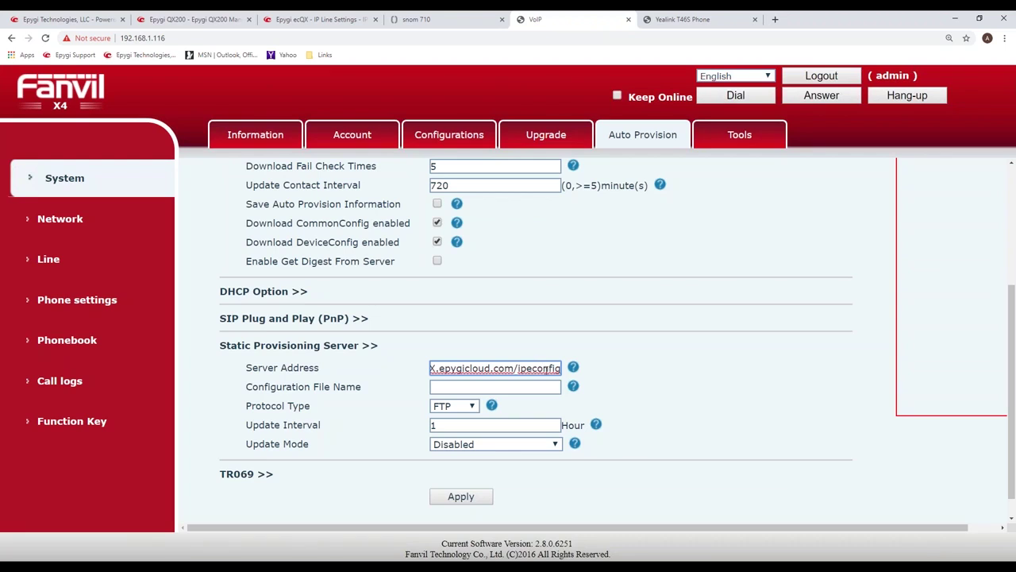
Paste 0c383e1b8a32.cfg as the Configuration File Name.
left_click(516, 386)
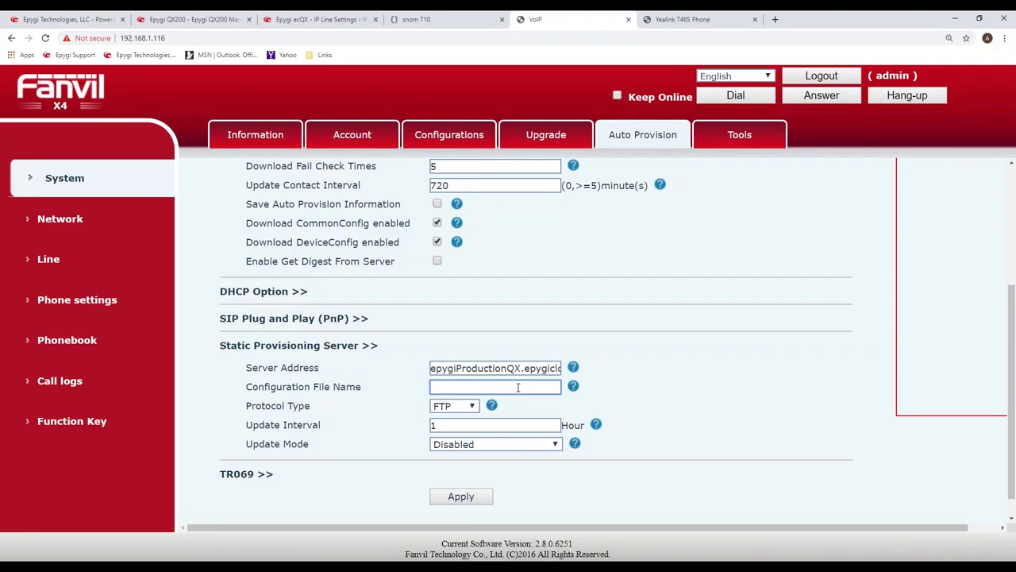
key("alt+Tab")
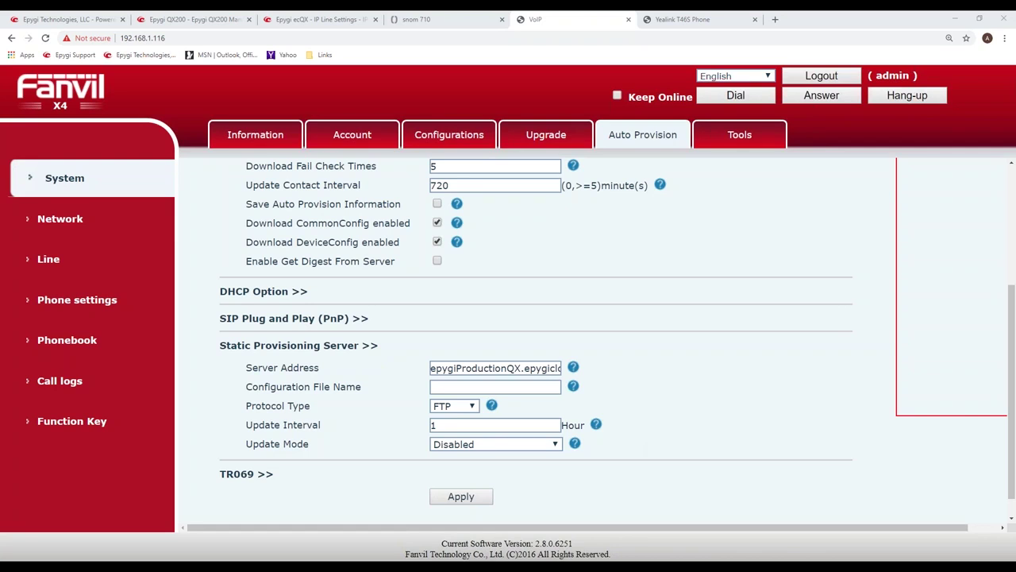
left_click(480, 386)
type("0c383e1b8a32.cfg")
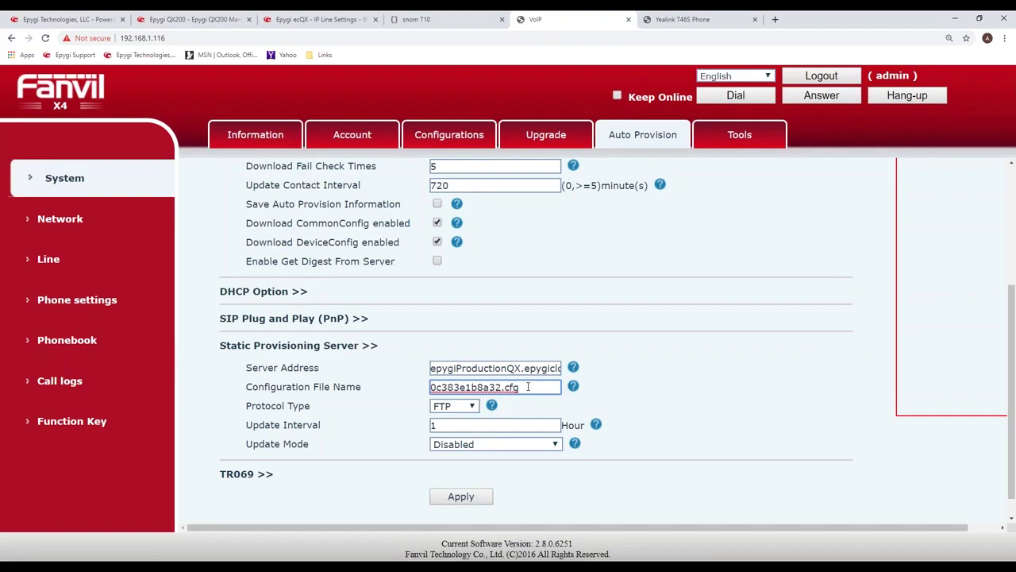
Set Protocol Type to HTTP and Update Mode to Update After Reboot, then apply.
left_click(472, 409)
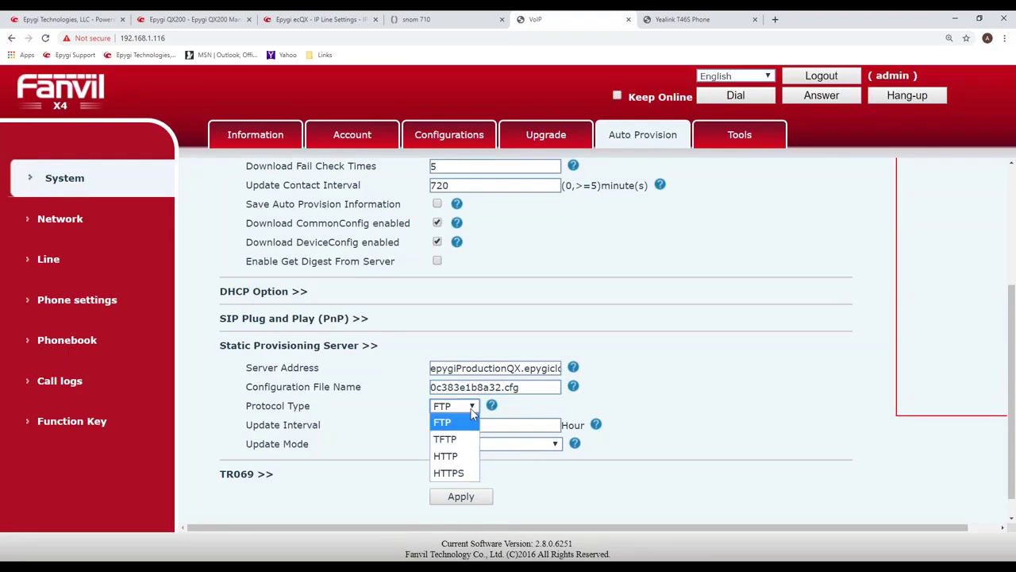
left_click(459, 459)
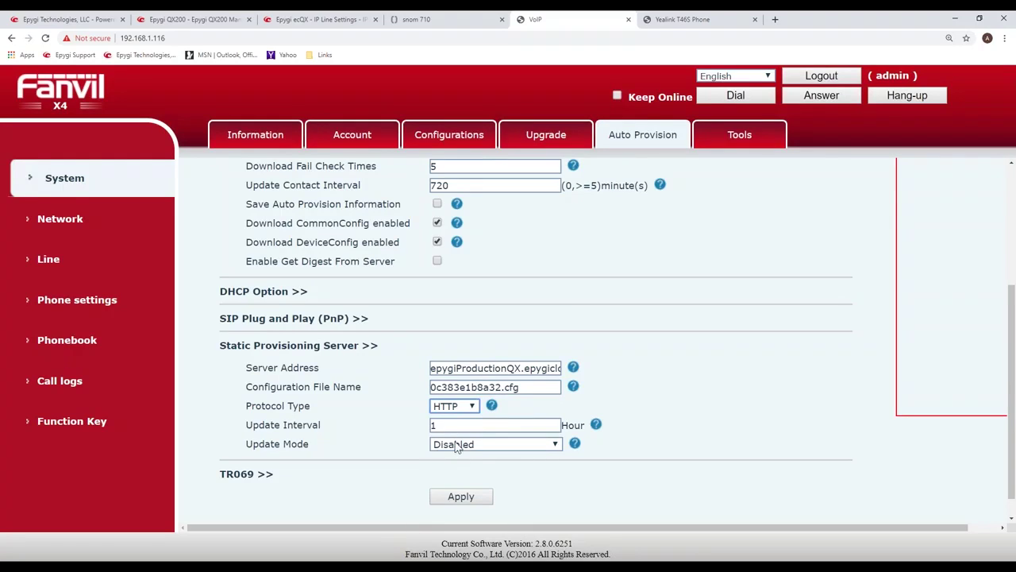
left_click(521, 449)
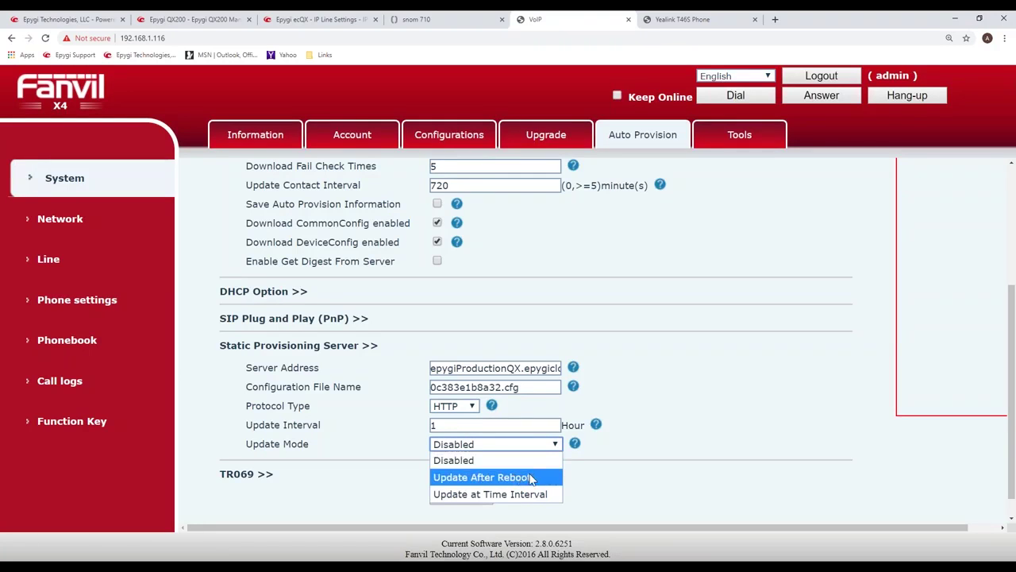
left_click(537, 481)
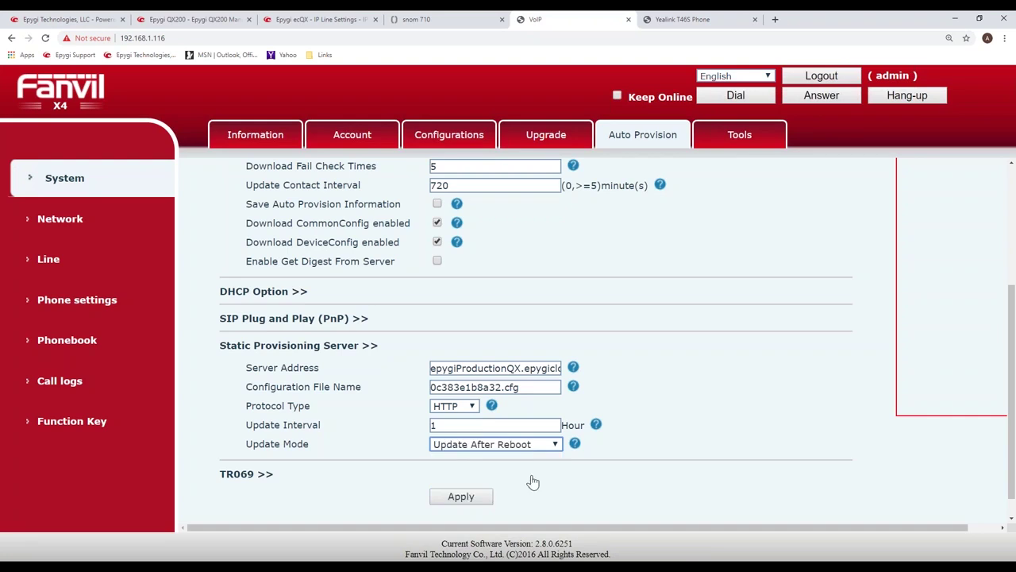
left_click(461, 496)
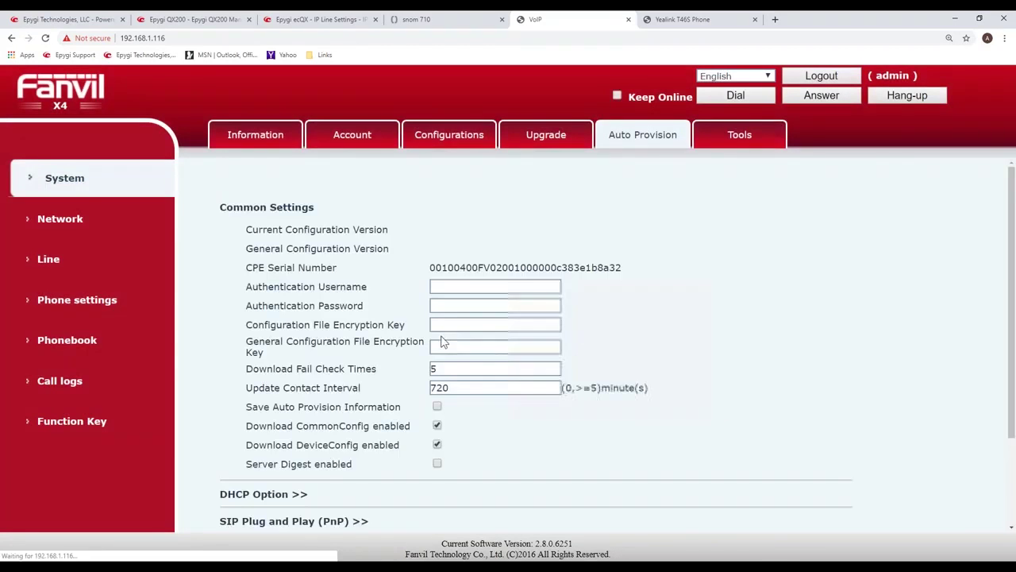
Reboot the phone from Tools > Reboot Phone and confirm with OK.
left_click(738, 139)
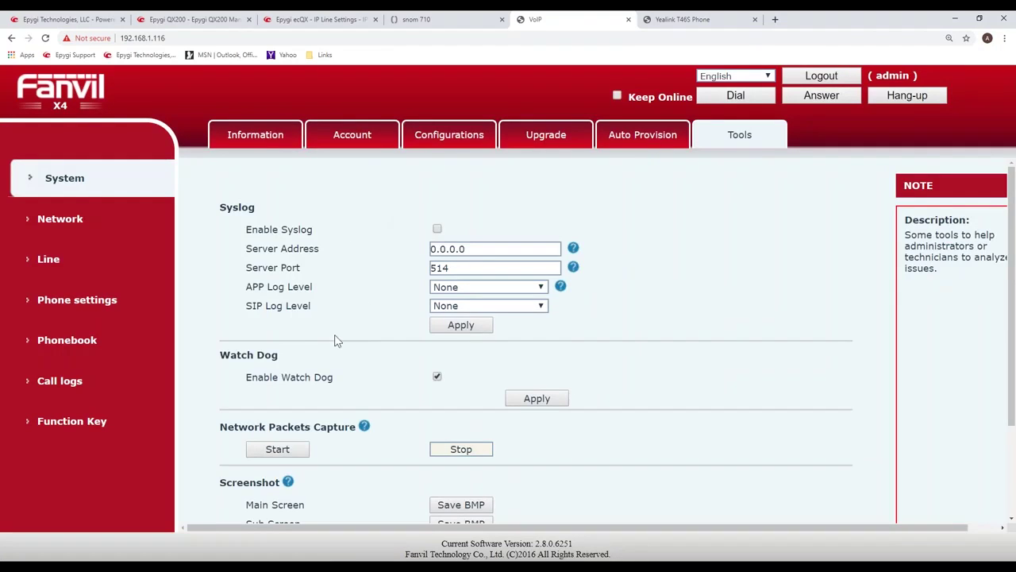
scroll(321, 322, "down", 1)
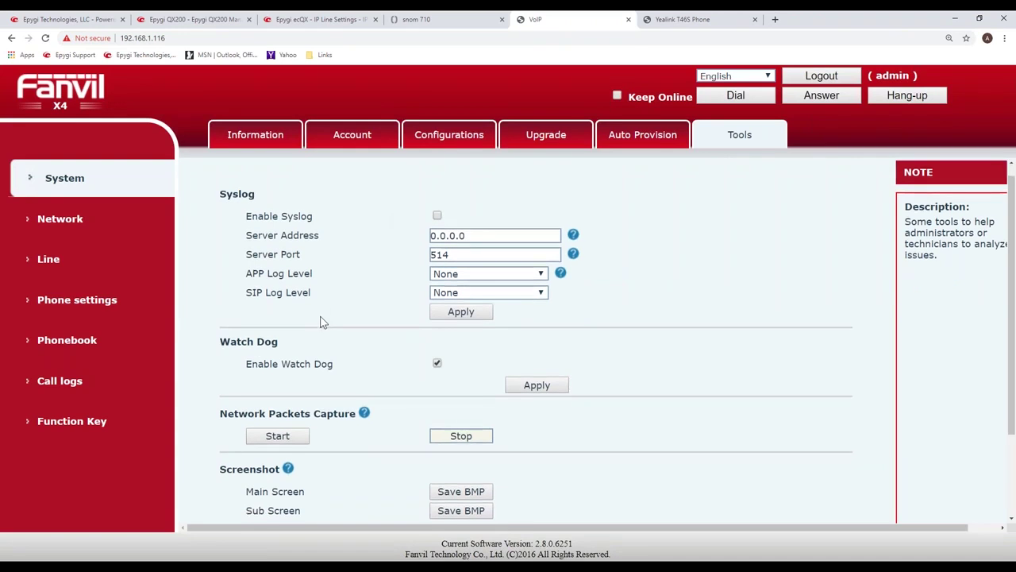
scroll(321, 322, "down", 3)
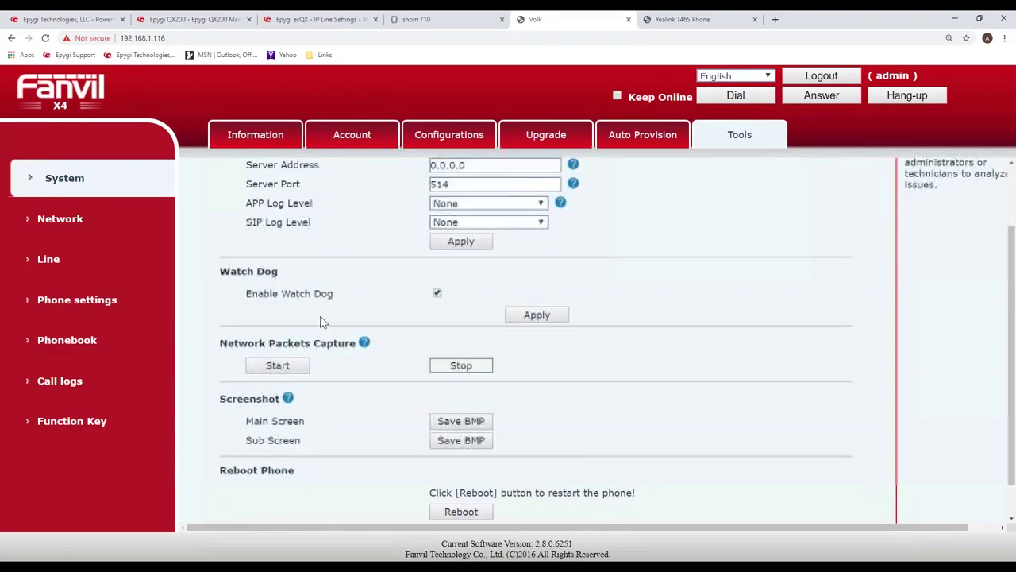
left_click(458, 472)
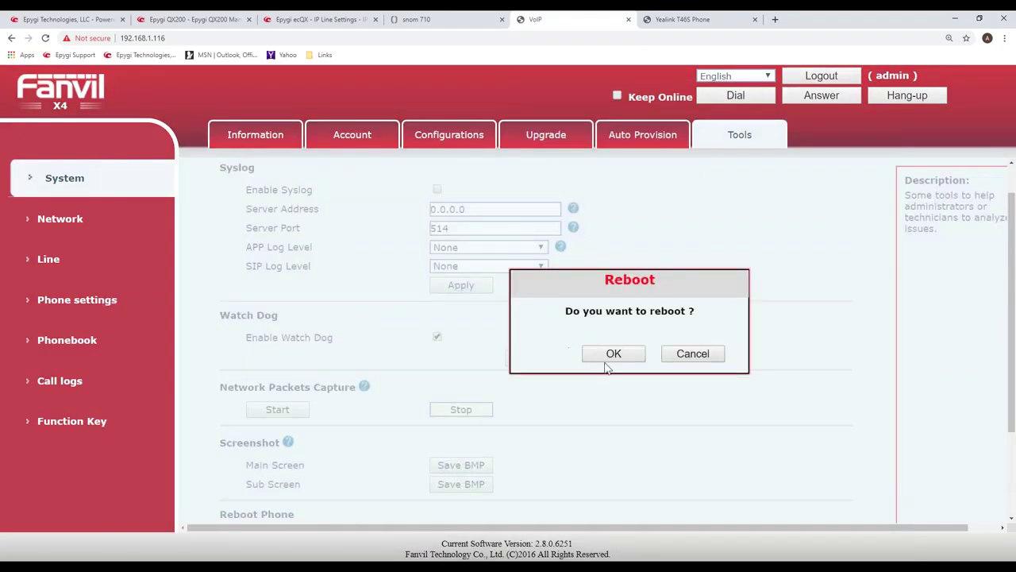
left_click(614, 354)
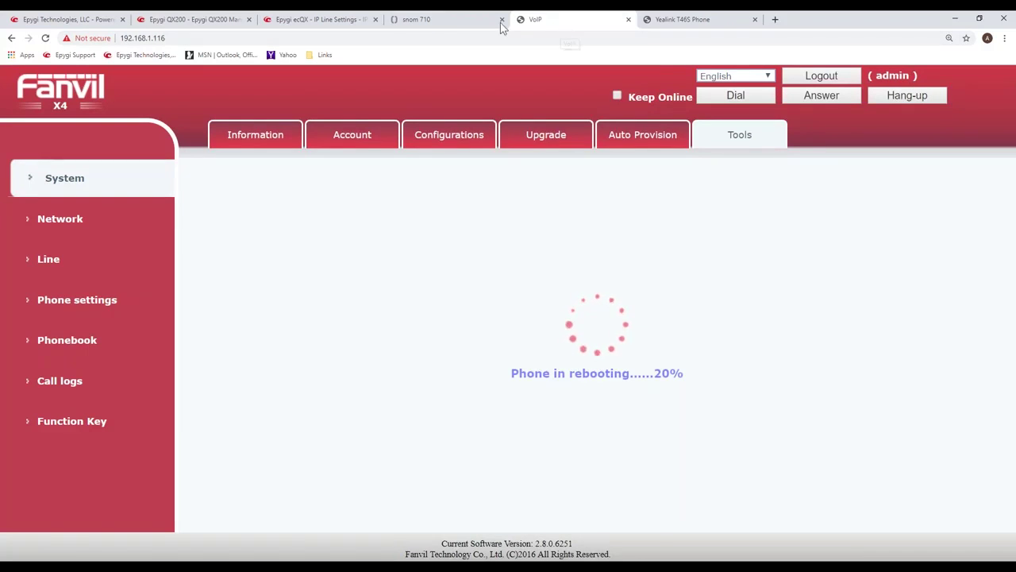
Go back from IP Line 51's settings to the ecQX IP Lines table and scroll through it.
left_click(337, 25)
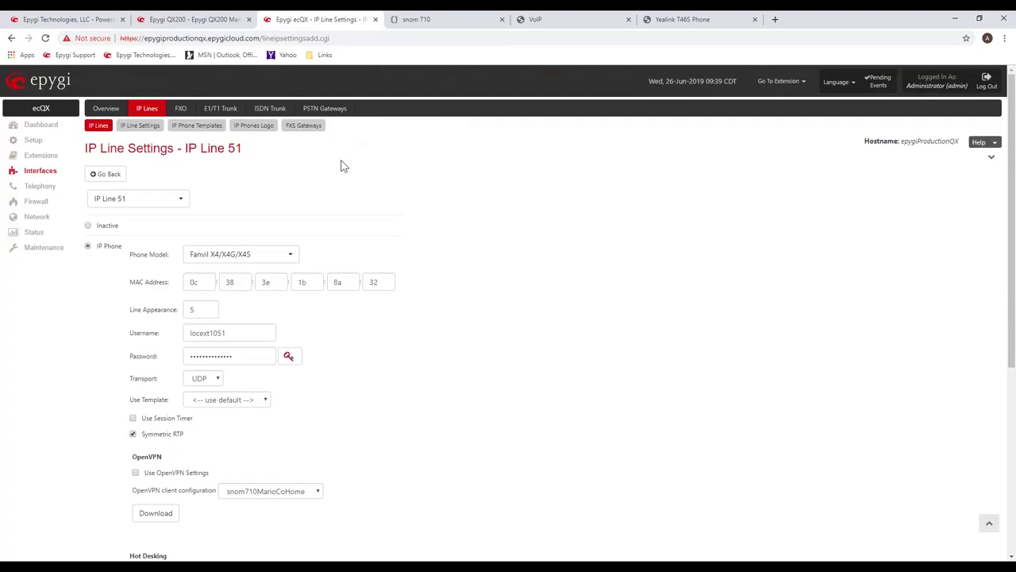
left_click(111, 176)
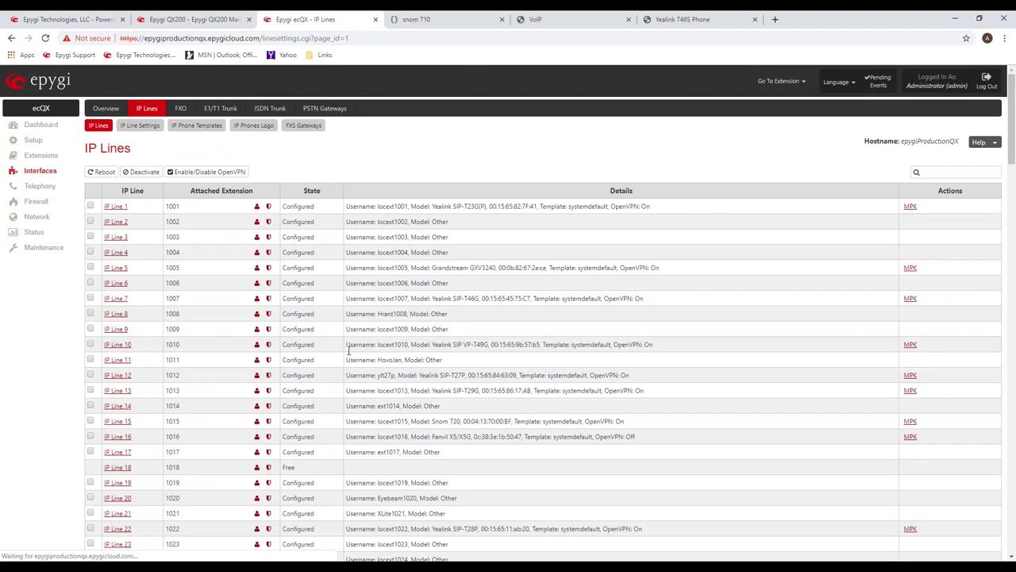
scroll(348, 349, "down", 2)
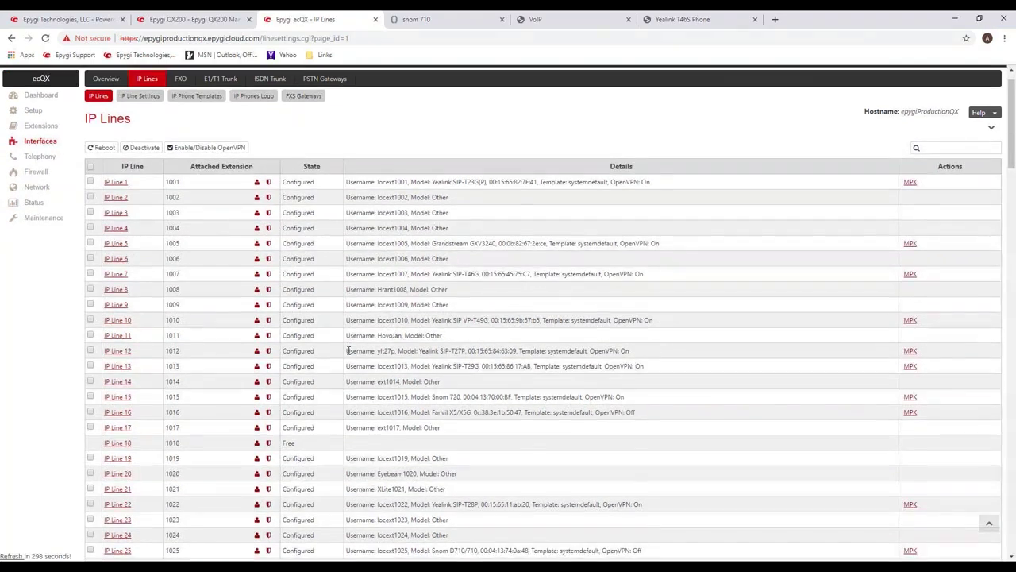
scroll(330, 349, "down", 2)
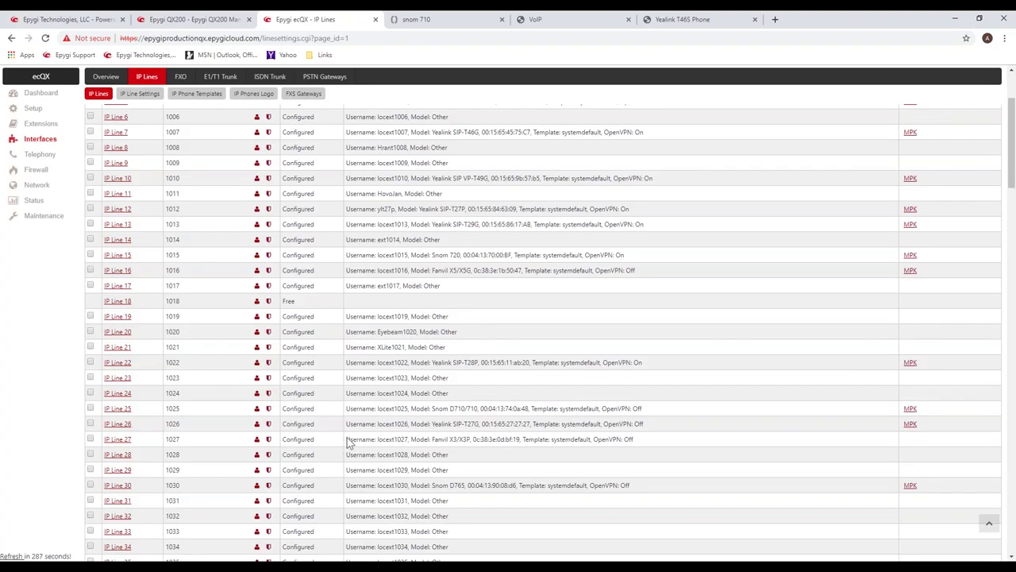
scroll(355, 436, "down", 1)
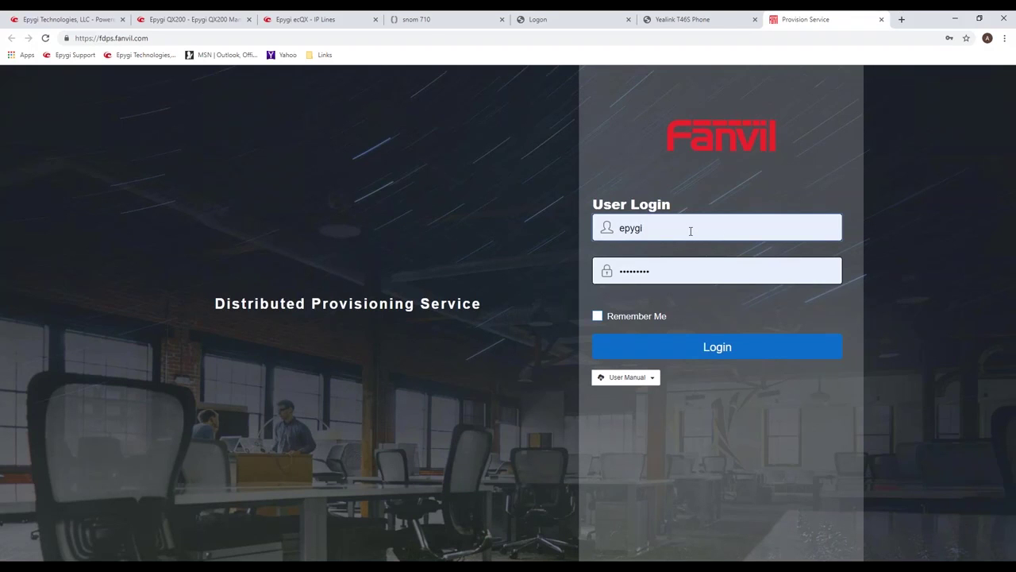
Sign in to fdps.fanvil.com with the saved credentials and view the empty DEVICE list.
left_click(720, 348)
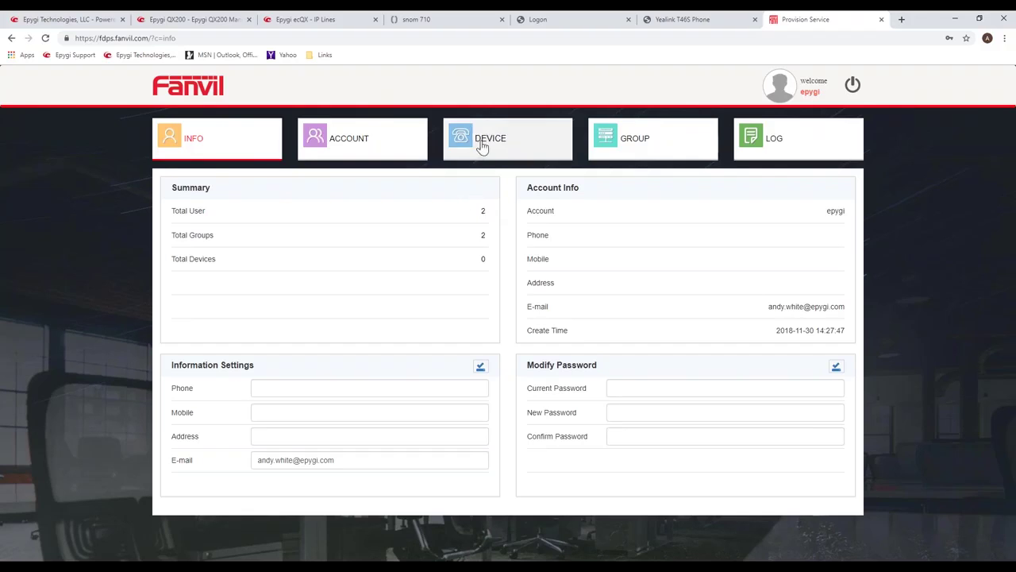
left_click(481, 141)
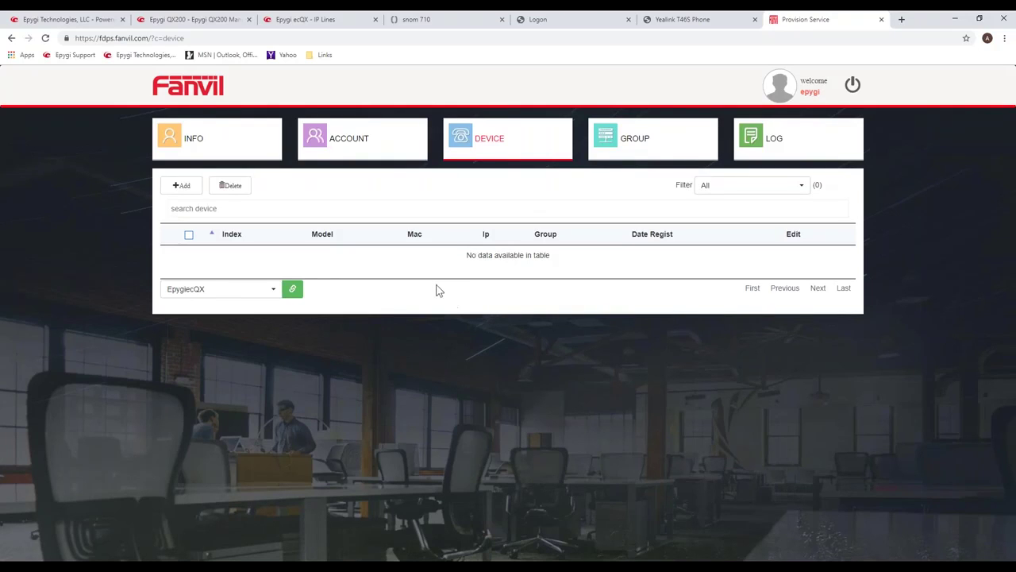
From the GROUP list, open the EpygiecQX group's Config Setting page (DHCP Option Disabled, port 443).
left_click(613, 146)
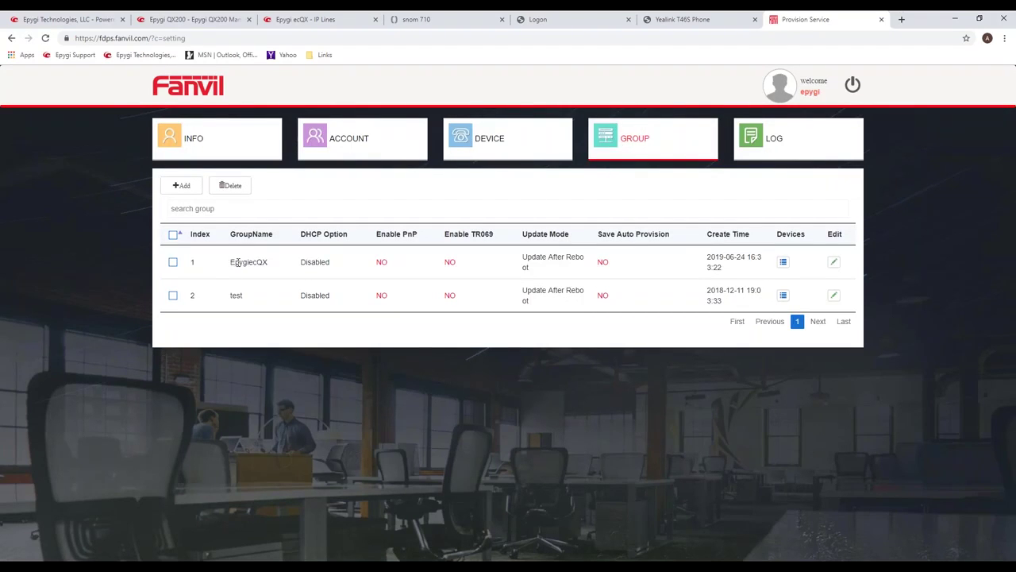
left_click_drag(236, 262, 270, 262)
left_click(833, 265)
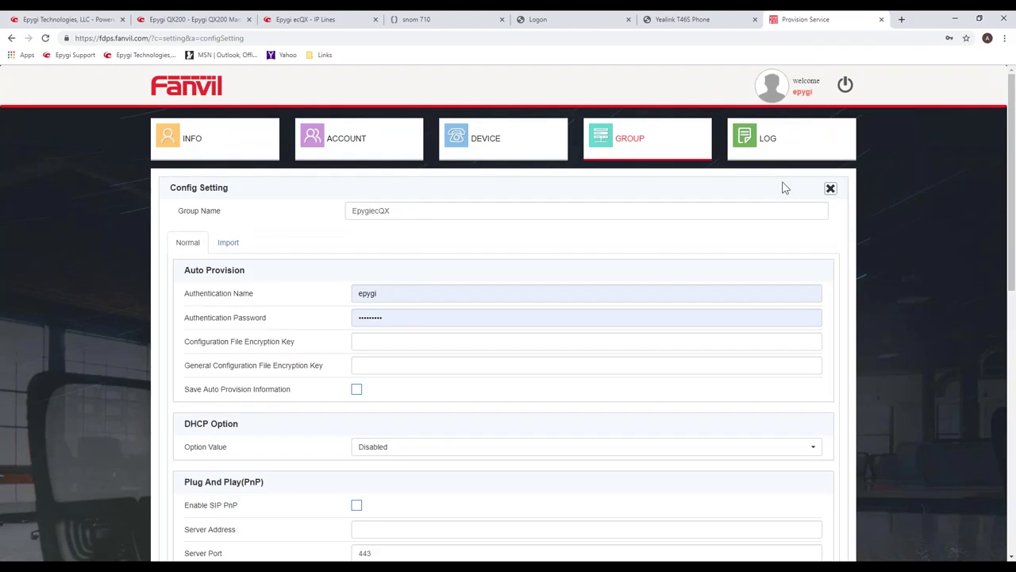
left_click(318, 20)
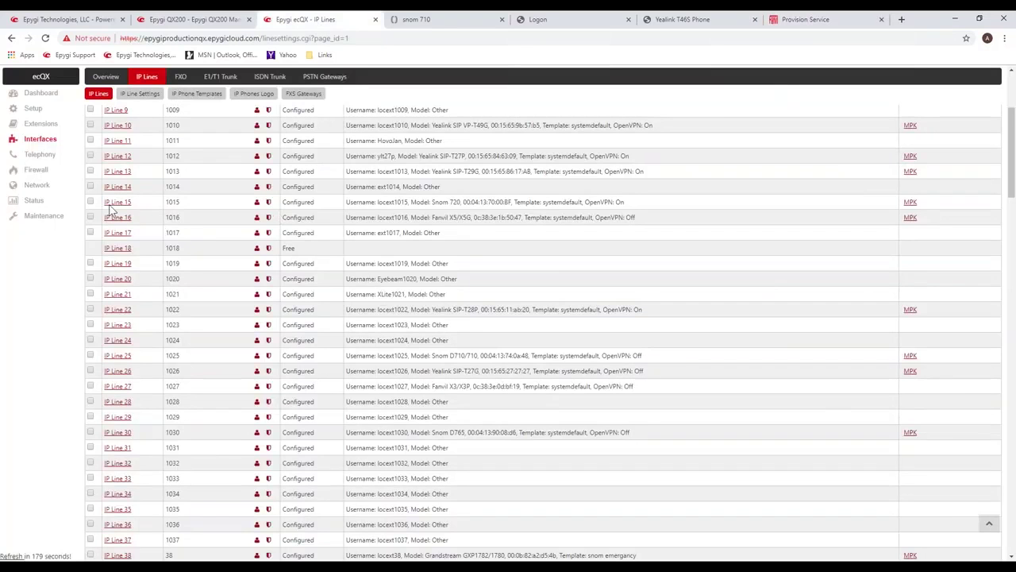
left_click(36, 204)
scroll(265, 300, "down", 3)
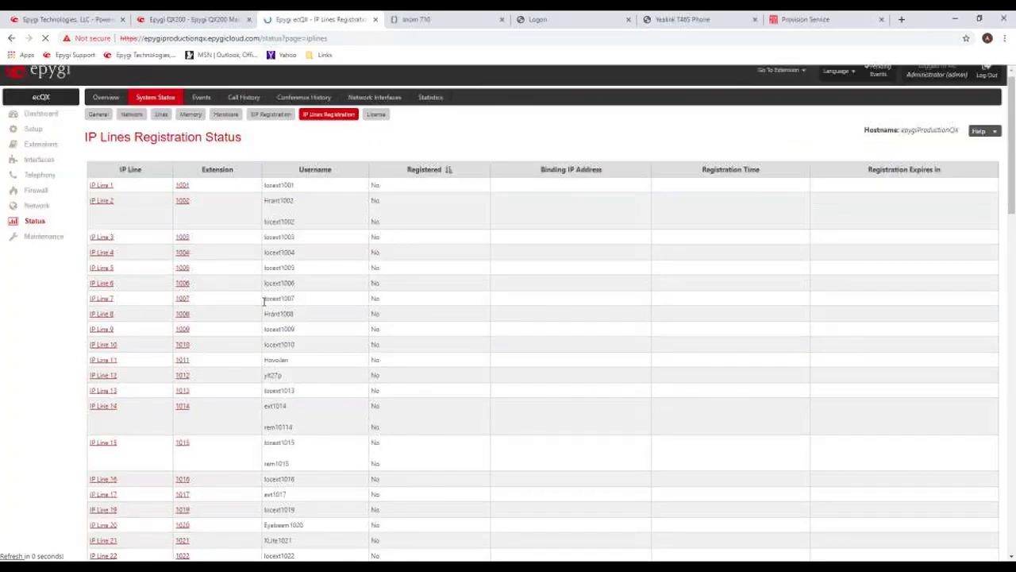
scroll(265, 301, "down", 4)
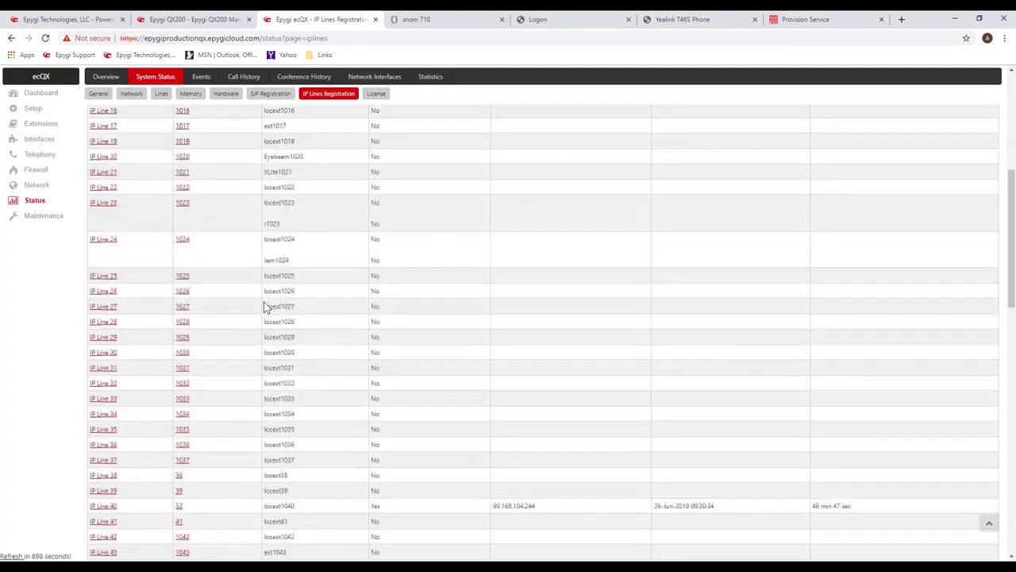
scroll(264, 306, "down", 1)
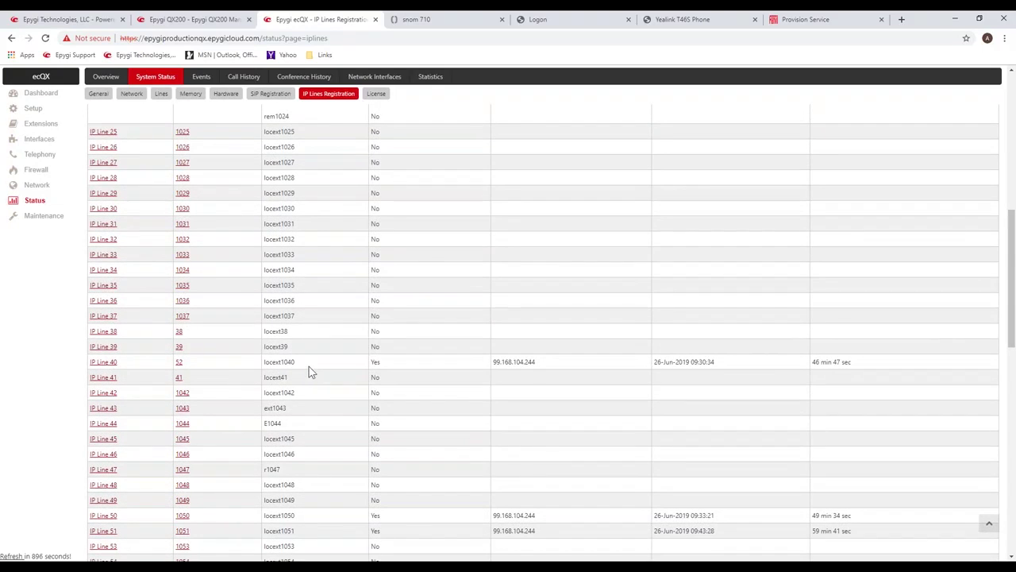
scroll(308, 366, "down", 4)
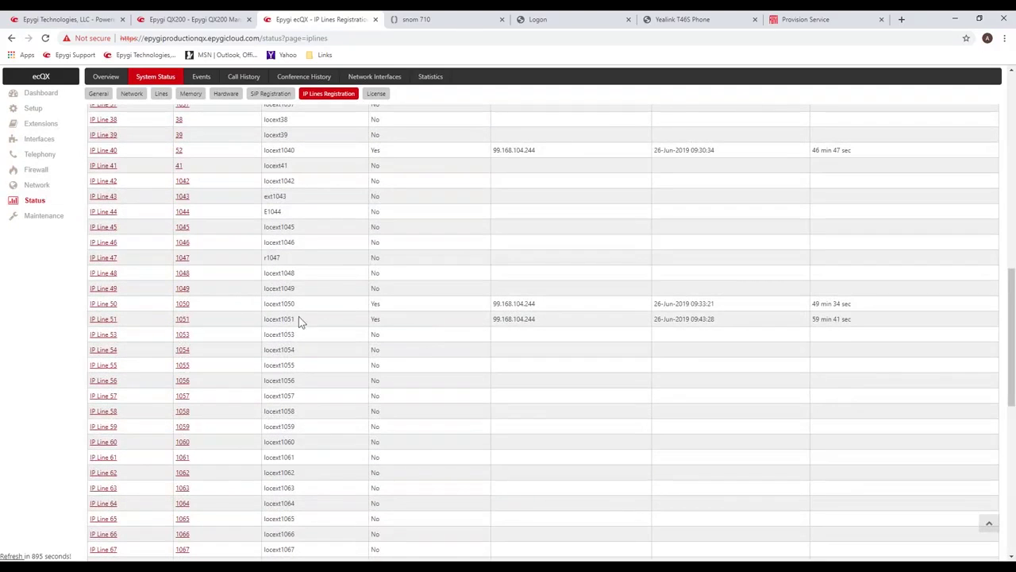
double_click(271, 318)
left_click_drag(171, 319, 854, 318)
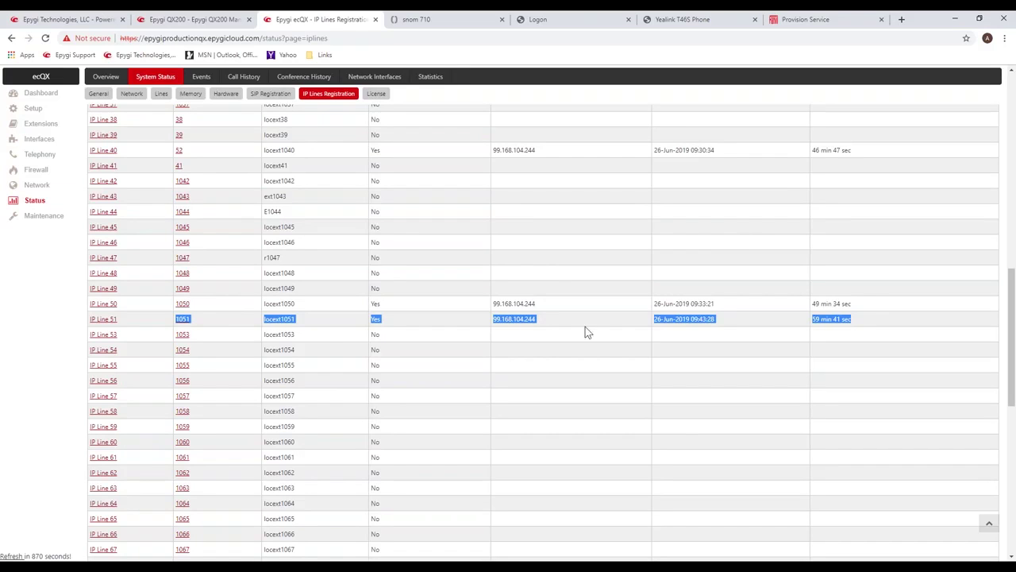
left_click(548, 284)
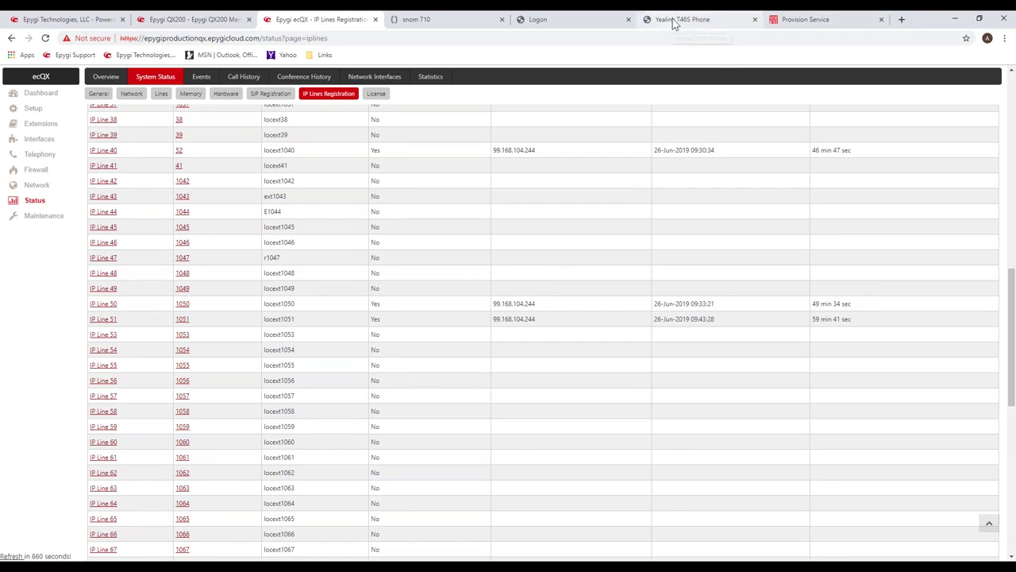
Log in to the Fanvil X4 web UI with the admin account and its password.
left_click(574, 22)
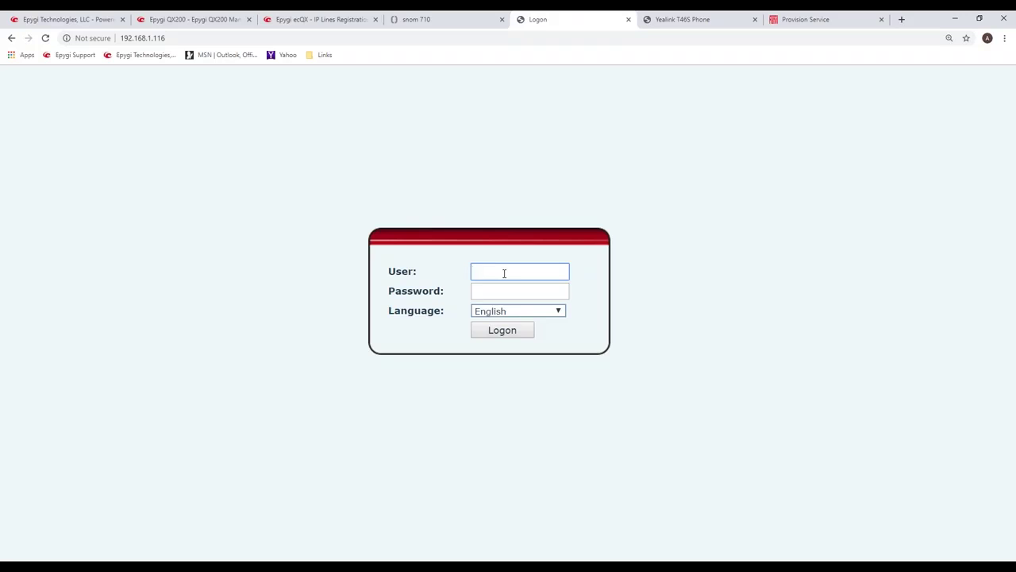
type("admin")
key("Tab")
type("admin")
key("Return")
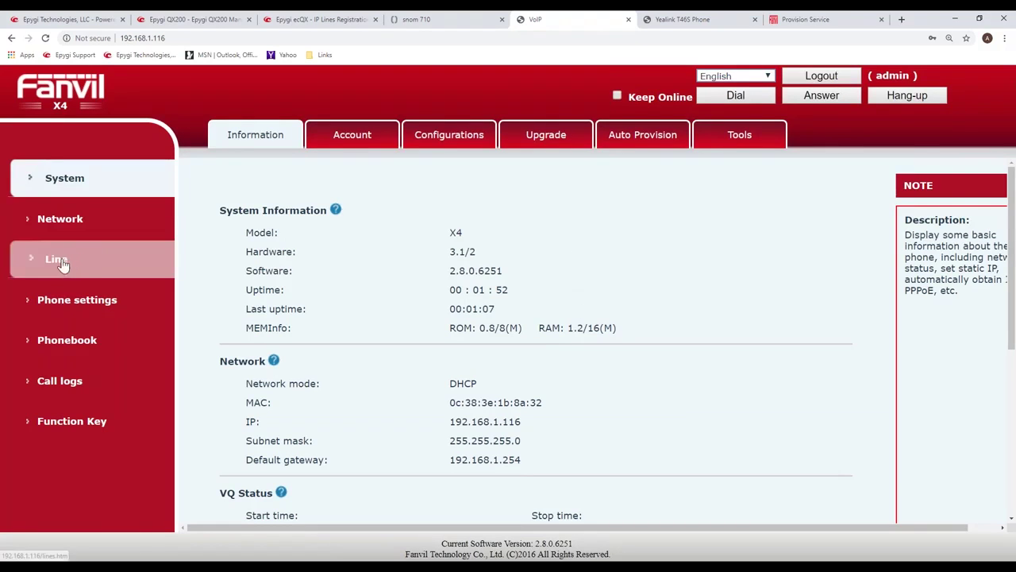
Review SIP line 1 settings, confirming locext1051 is Registered to the ecQX server on port 50605.
left_click(355, 142)
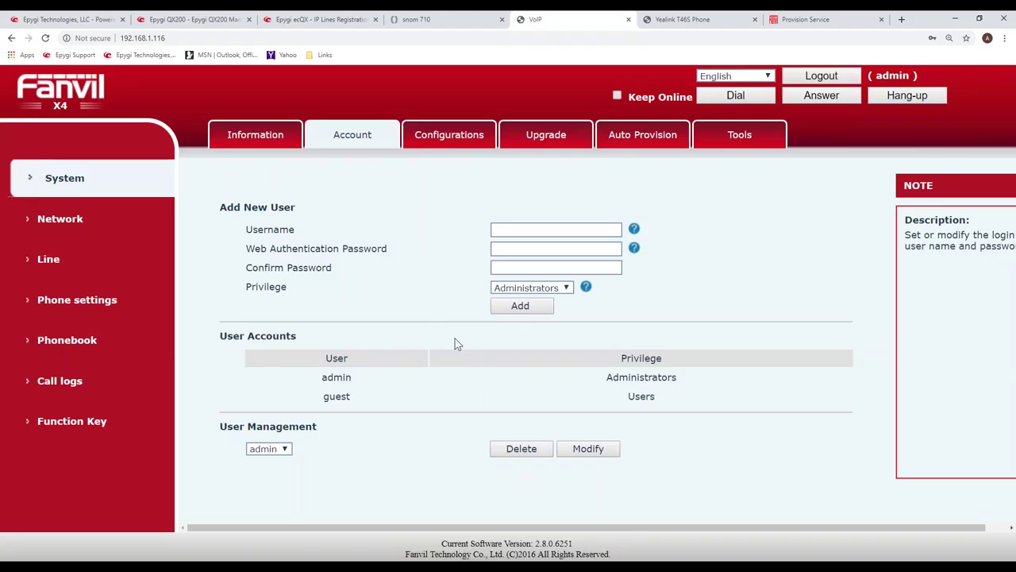
left_click(56, 260)
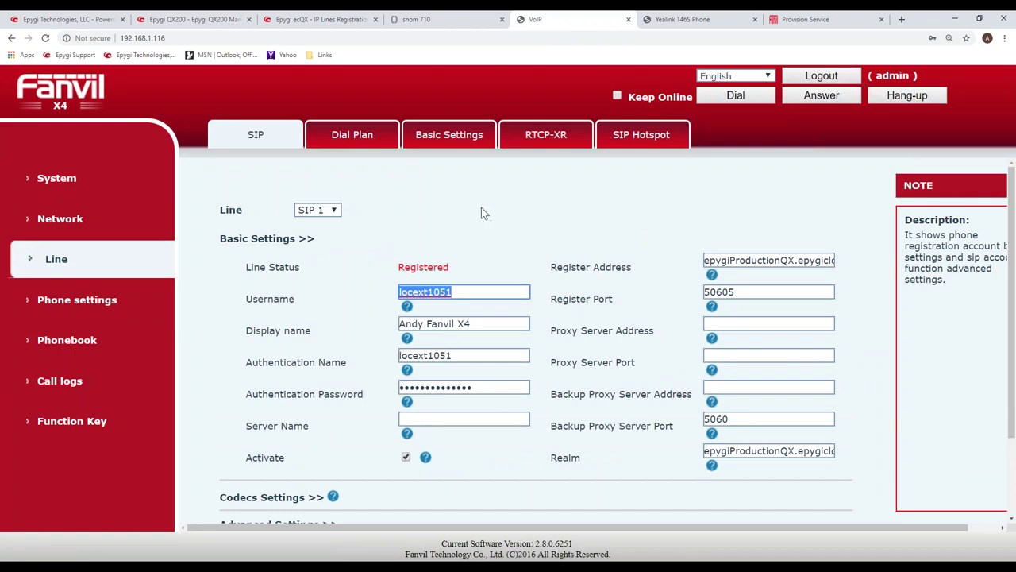
left_click(545, 244)
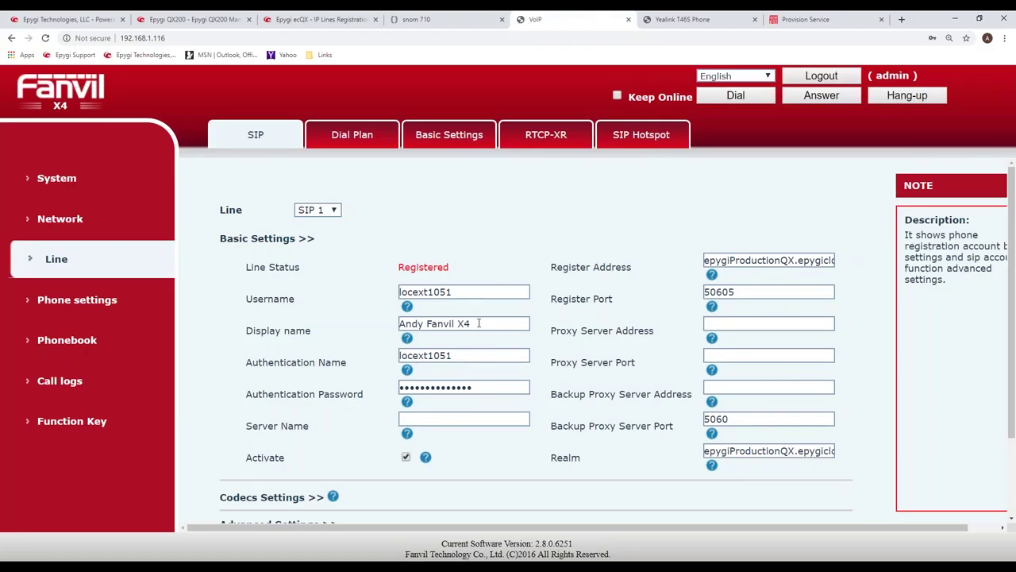
left_click_drag(479, 323, 394, 336)
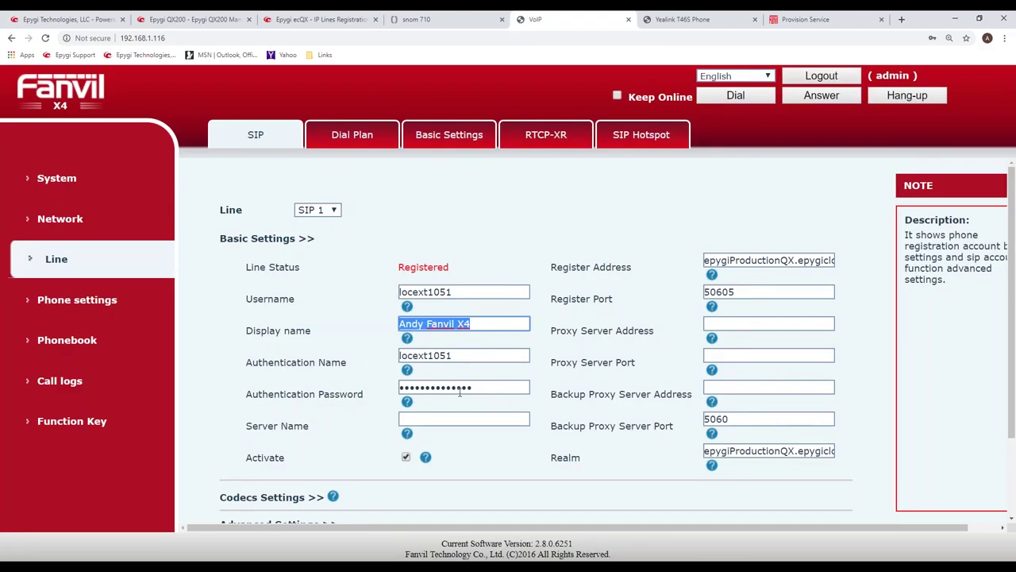
double_click(442, 357)
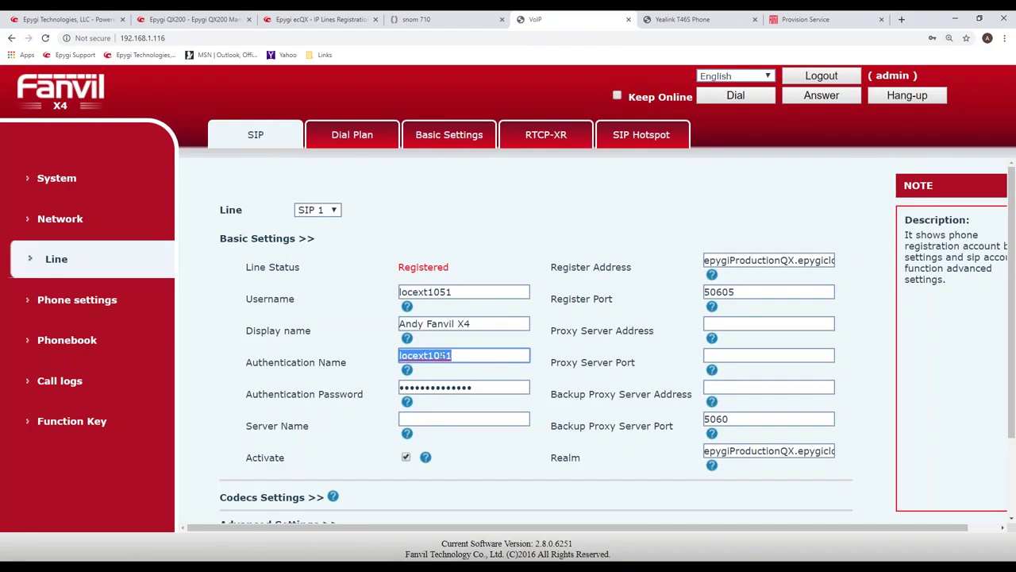
left_click(723, 260)
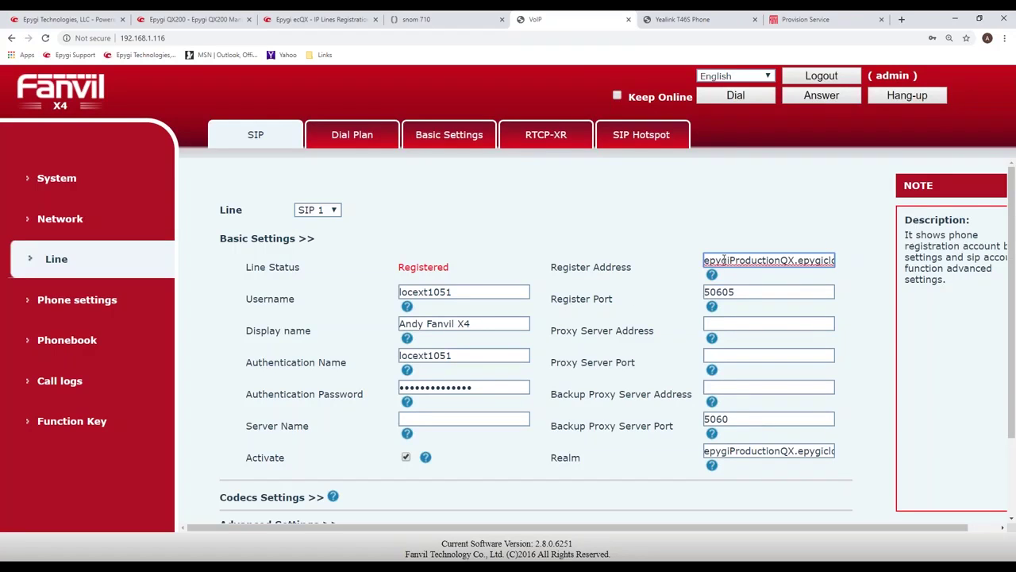
key("Right")
key("Right")
key("Right")
key("Right")
key("Right")
key("Right")
key("Right")
key("Right")
key("Right")
key("Right")
key("Right")
key("Right")
key("Right")
key("Right")
key("Right")
key("Right")
key("Right")
key("Right")
key("Right")
key("Right")
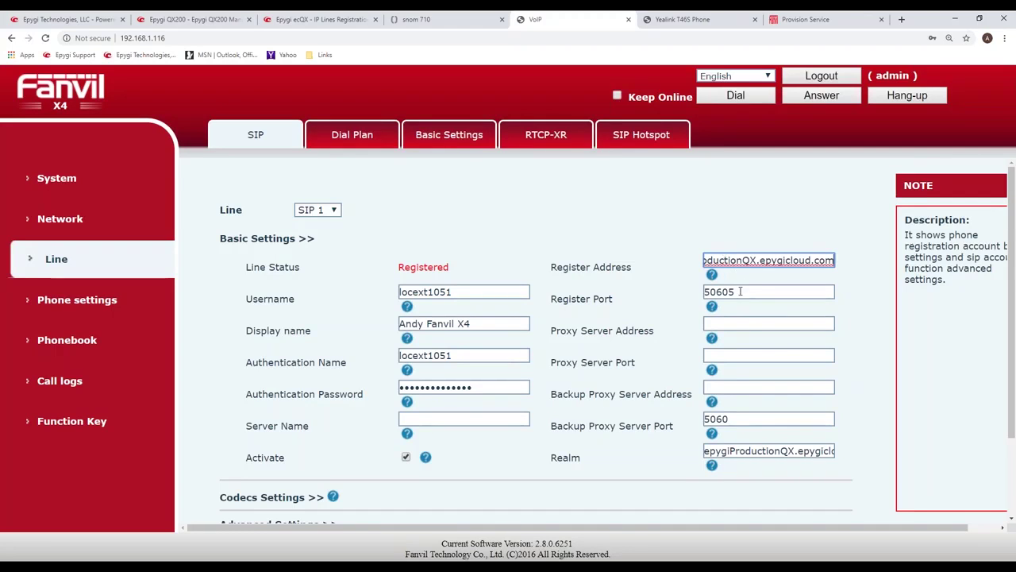
left_click(582, 206)
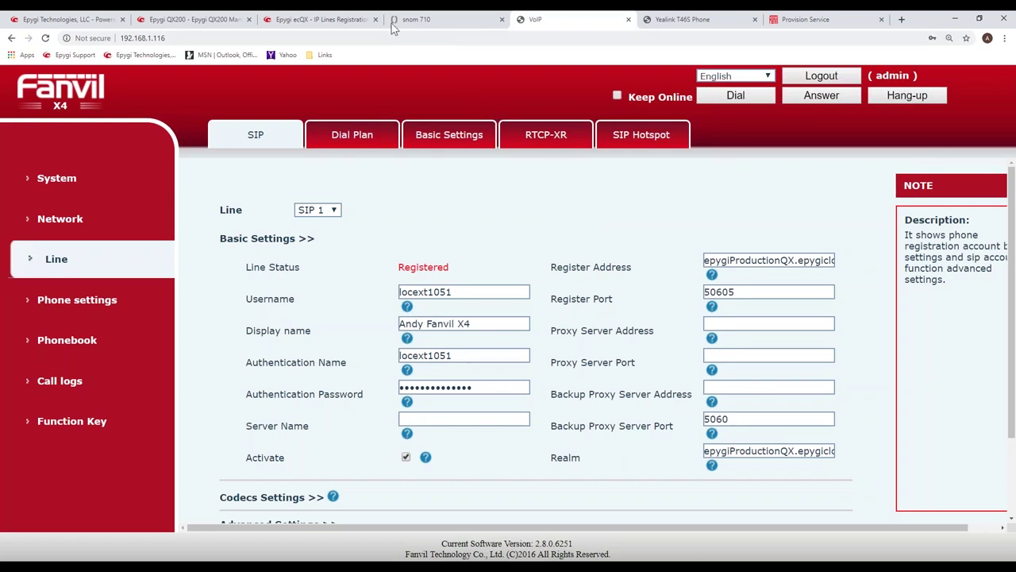
Return to FDPS's GROUP list, showing the EpygiecQX and test groups.
left_click(330, 22)
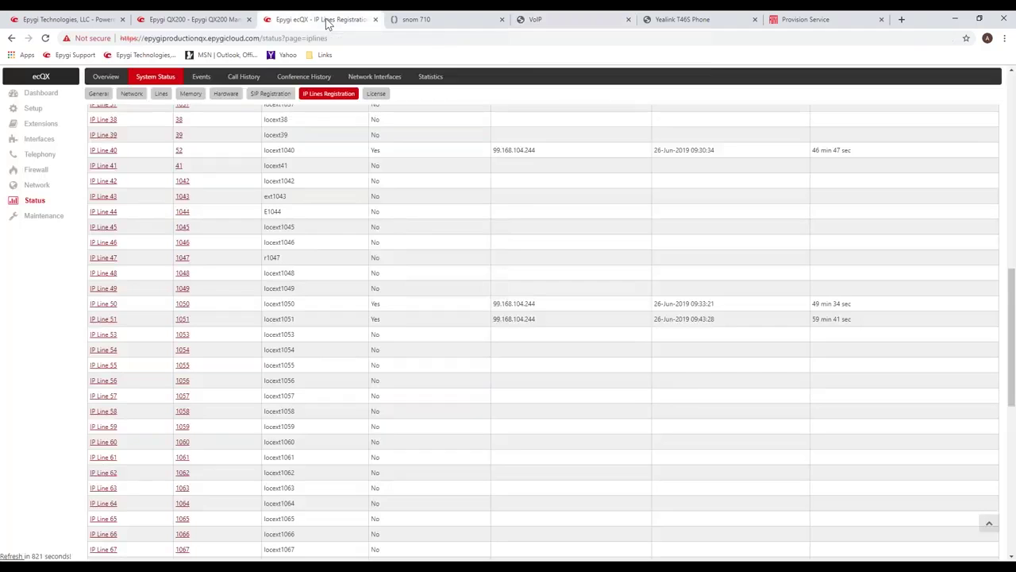
left_click(818, 22)
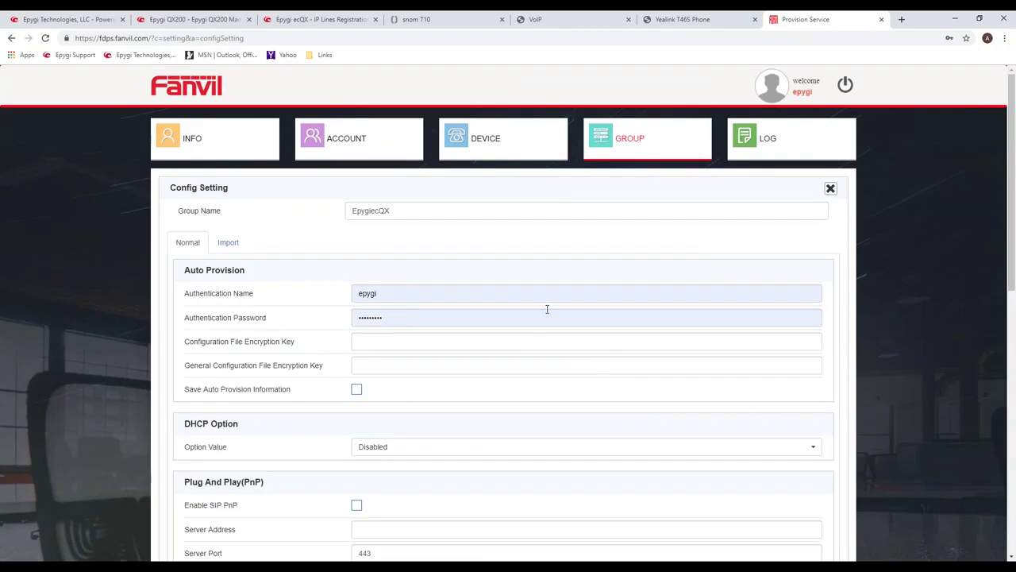
left_click(616, 148)
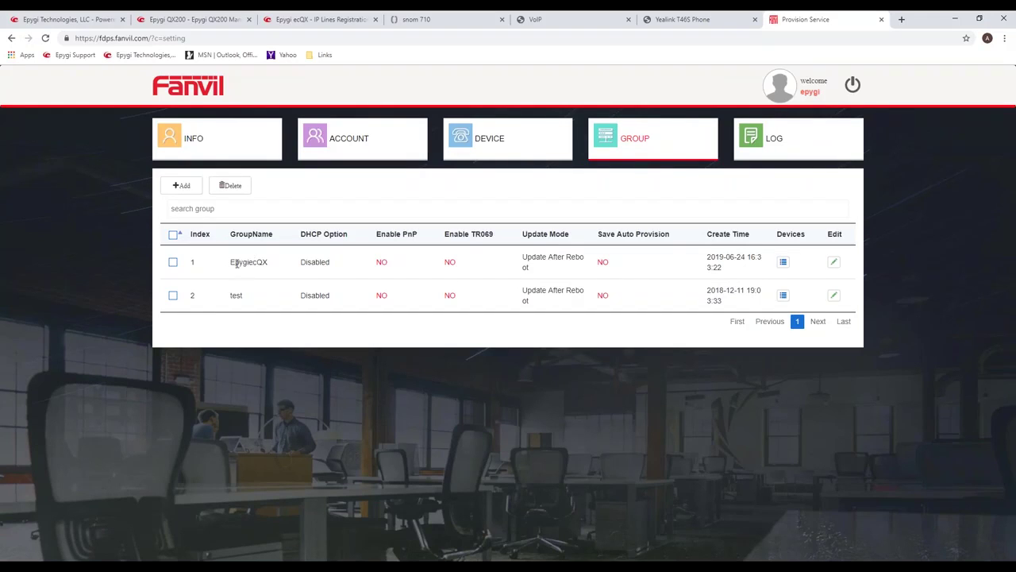
left_click_drag(235, 262, 490, 267)
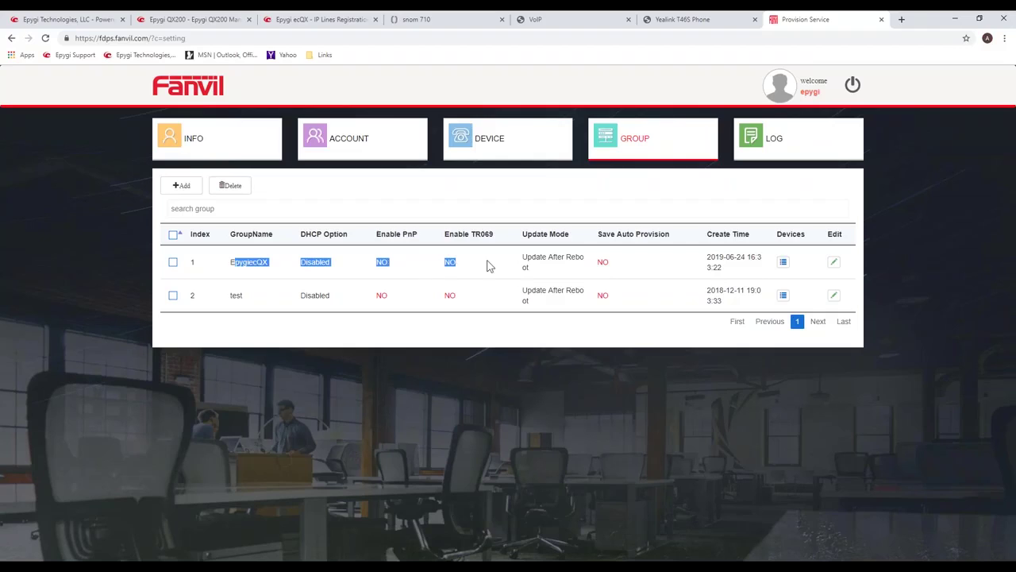
left_click(836, 265)
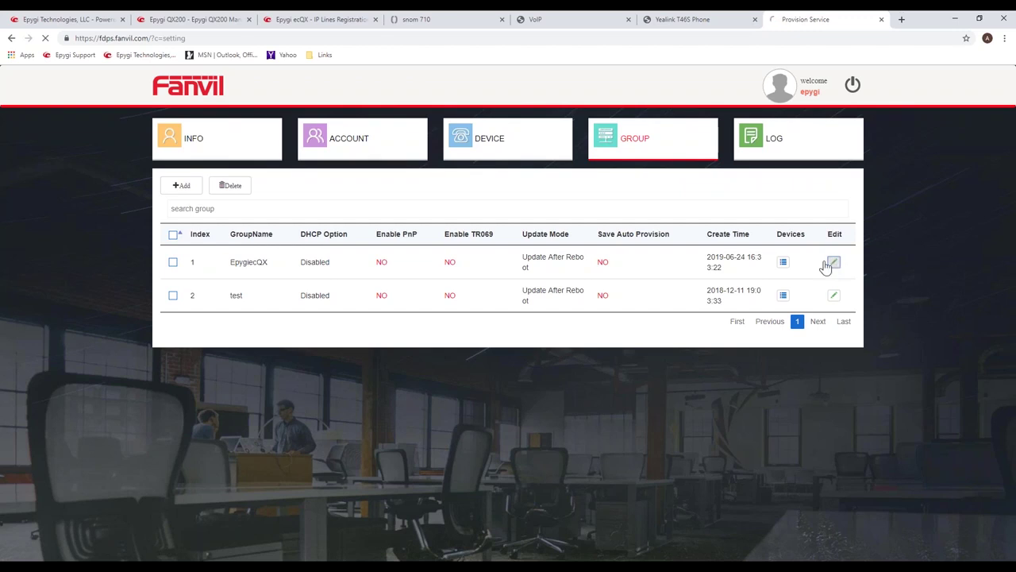
In EpygiecQX's configuration, verify the Phone Flash server is epygiproductionqx.epygicloud.com.
left_click(834, 262)
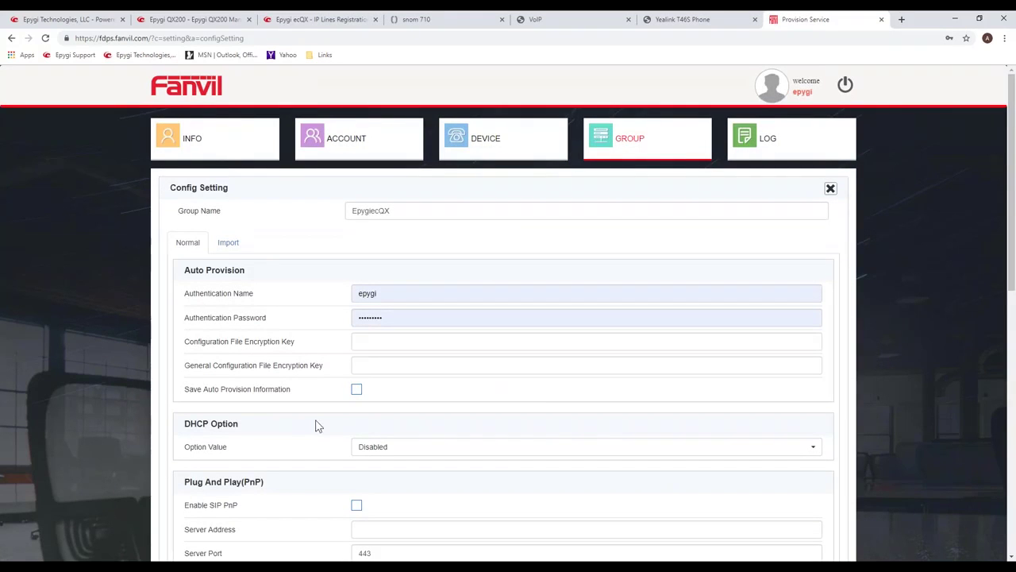
scroll(300, 411, "down", 1)
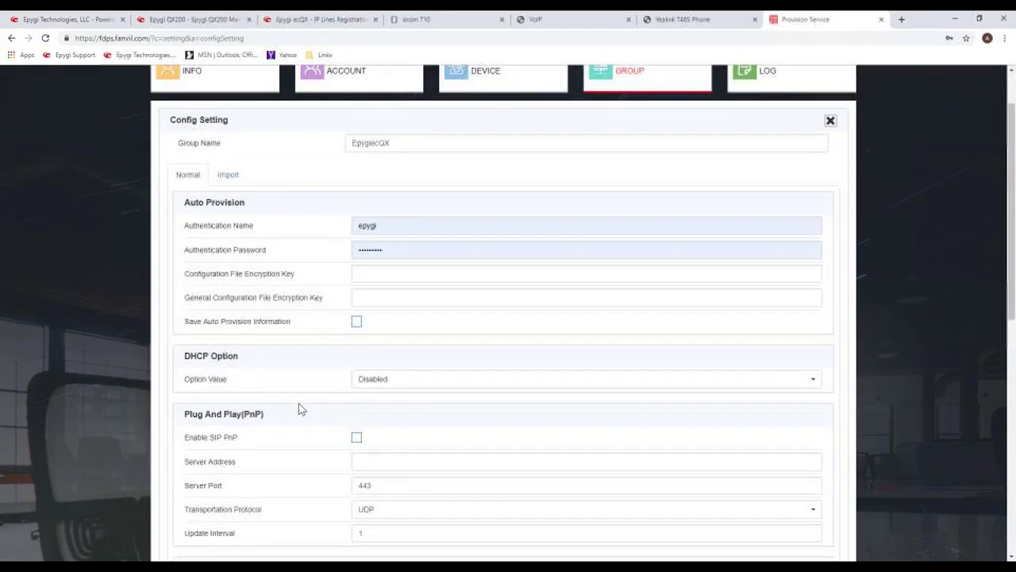
scroll(300, 409, "down", 3)
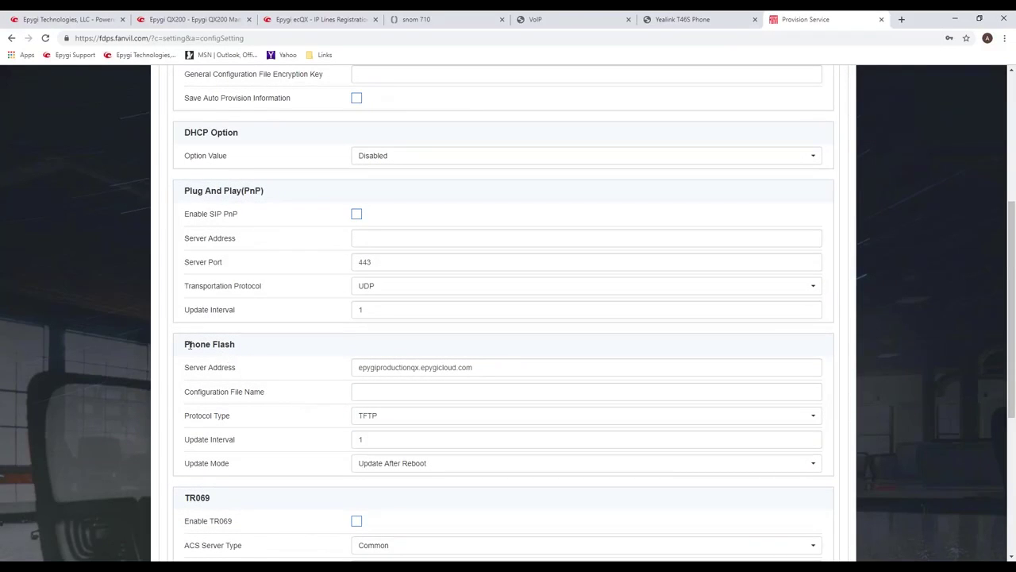
left_click_drag(205, 346, 246, 357)
left_click(482, 368)
left_click_drag(473, 368, 357, 364)
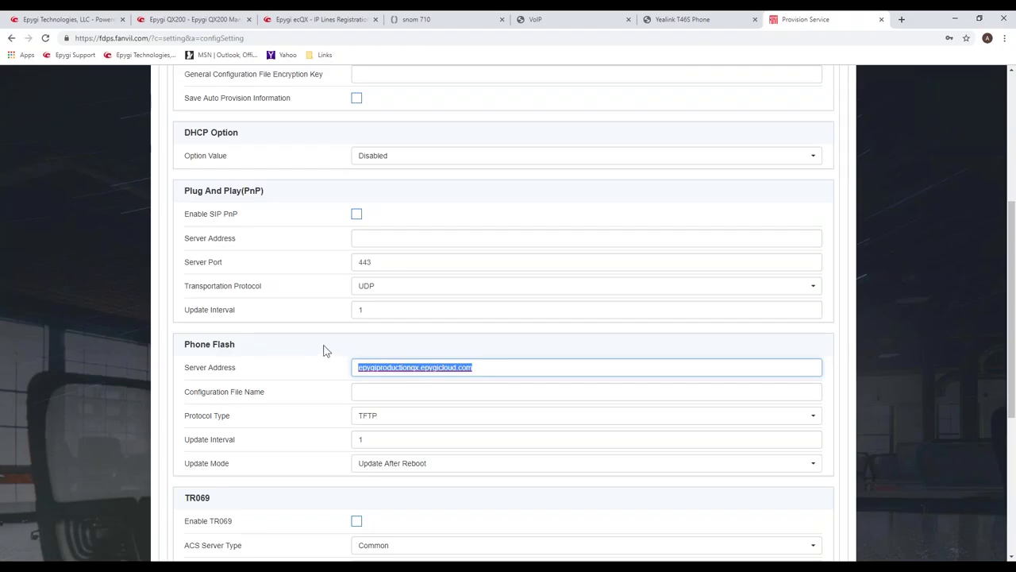
left_click(524, 370)
left_click_drag(524, 370, 356, 373)
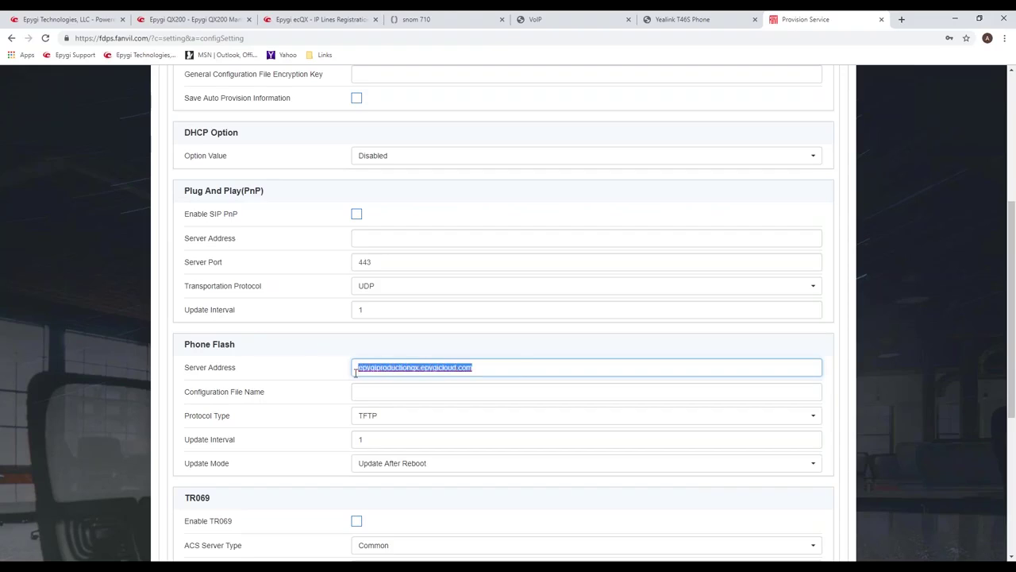
left_click(262, 429)
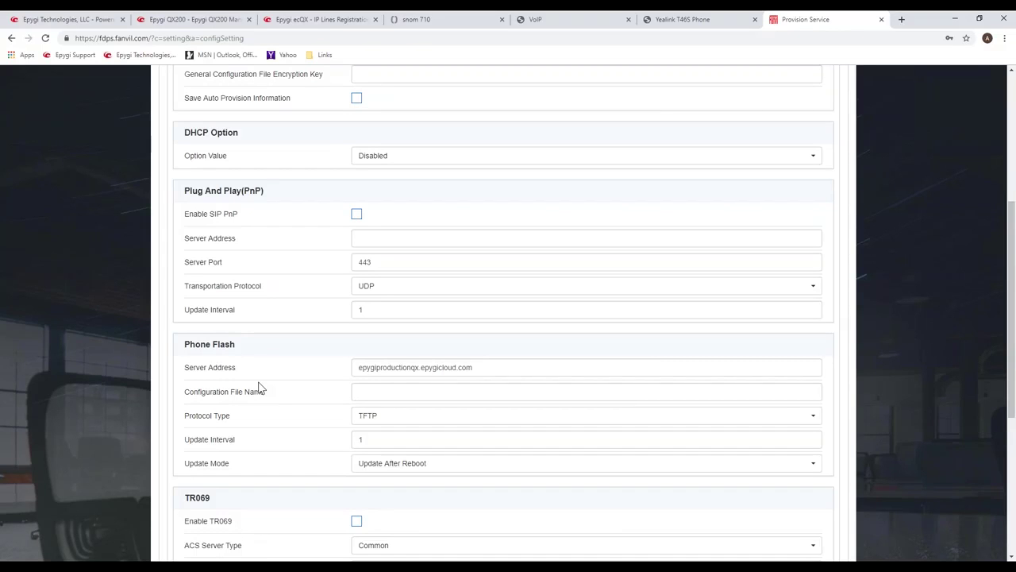
Return to the top of the page and show the still-empty DEVICE list.
scroll(258, 388, "up", 2)
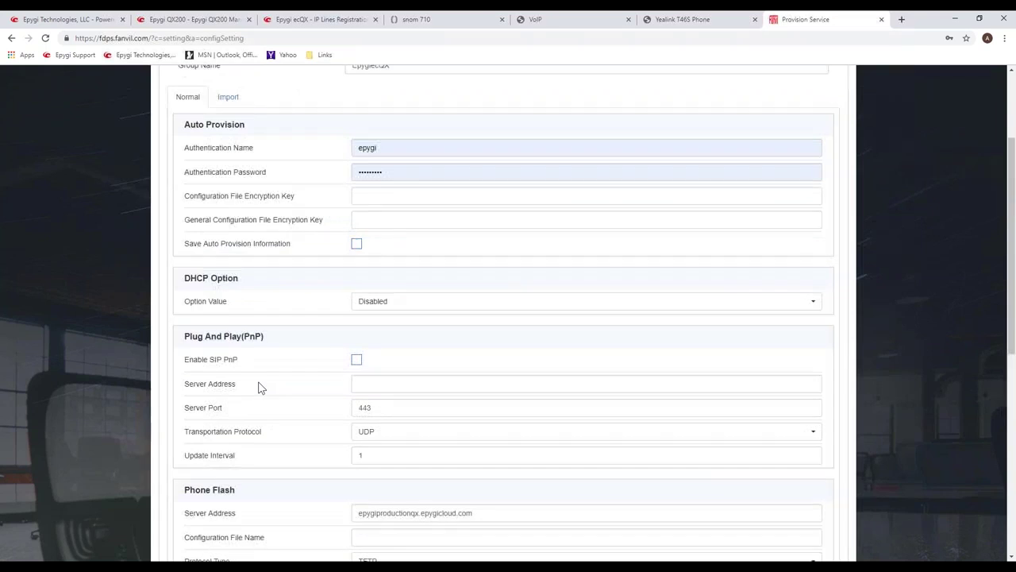
scroll(258, 387, "up", 1)
scroll(258, 388, "up", 2)
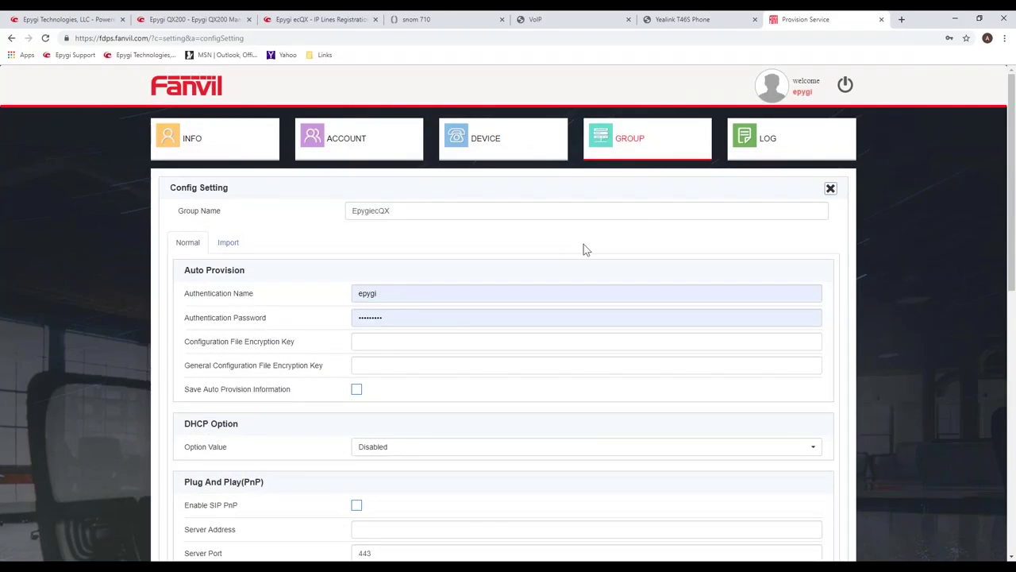
scroll(448, 427, "down", 3)
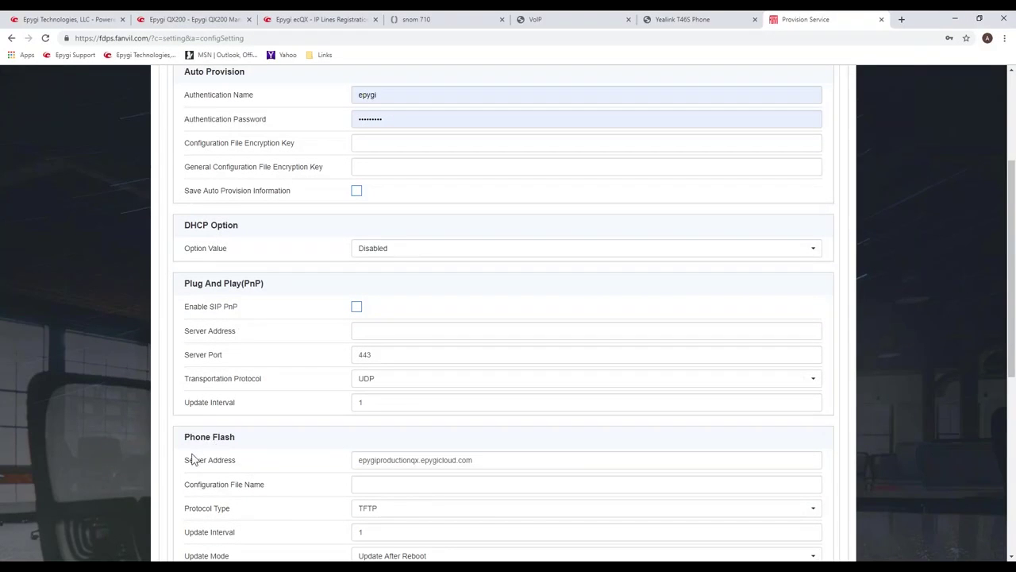
scroll(400, 391, "up", 3)
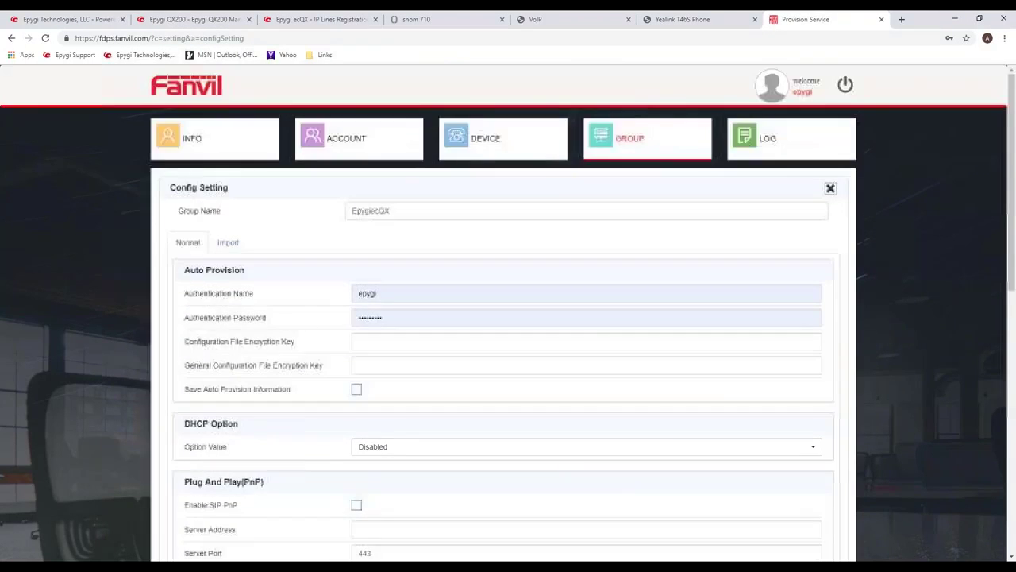
left_click(495, 143)
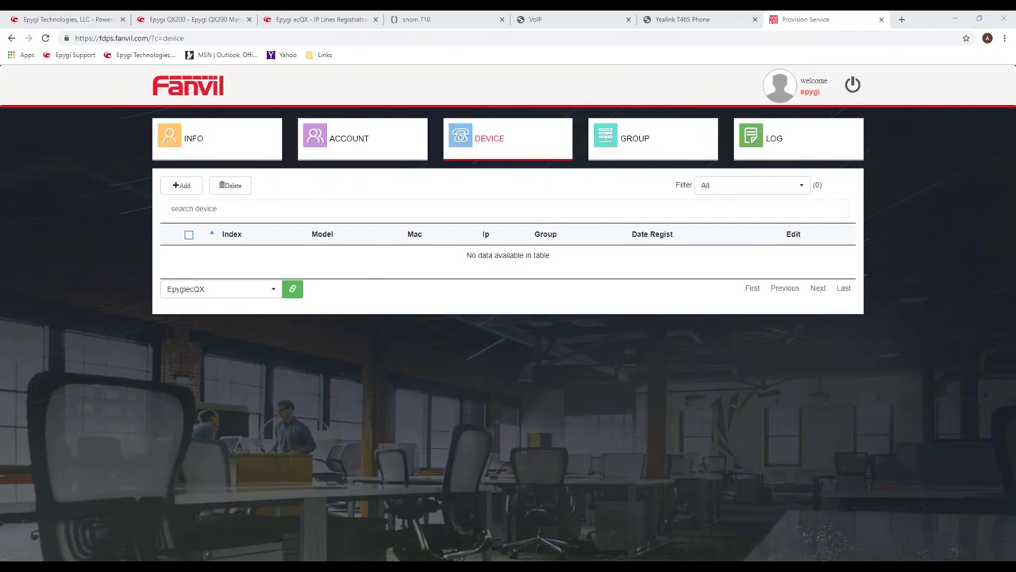
Review the three phone MAC addresses in column B of MacSetting.xls in Excel.
key("alt+Tab")
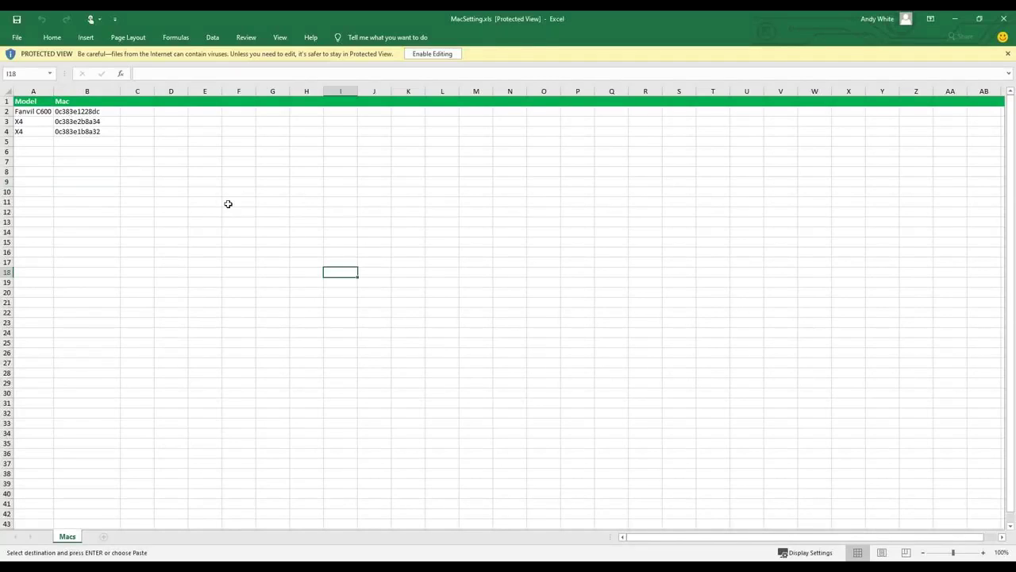
left_click(182, 181)
left_click(101, 182)
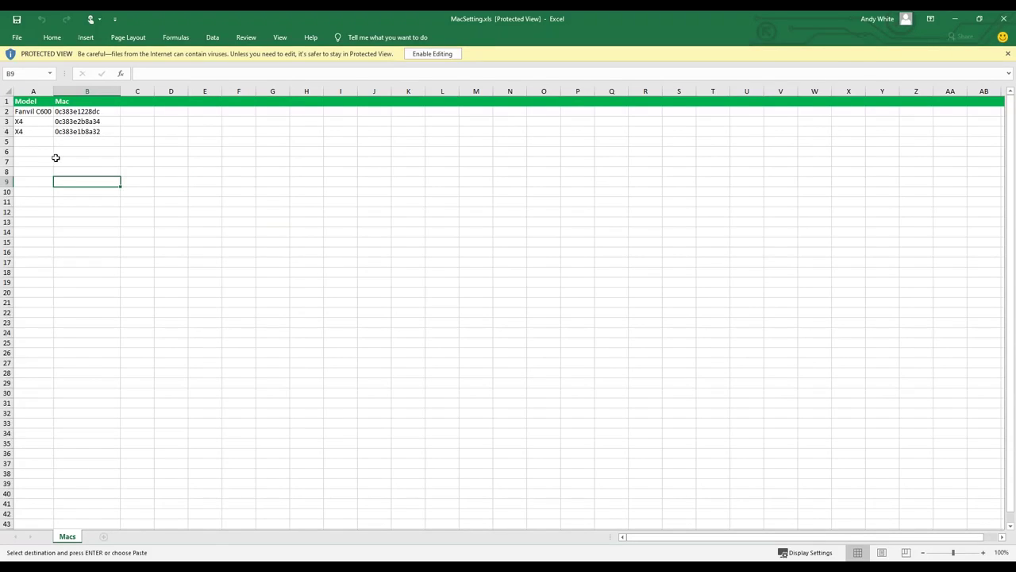
left_click(57, 151)
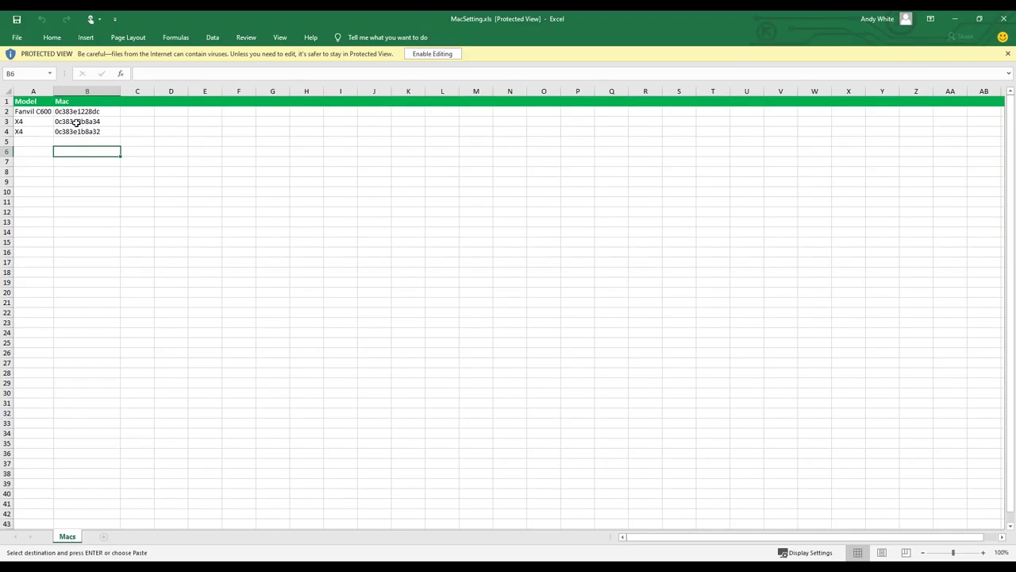
left_click_drag(83, 113, 86, 123)
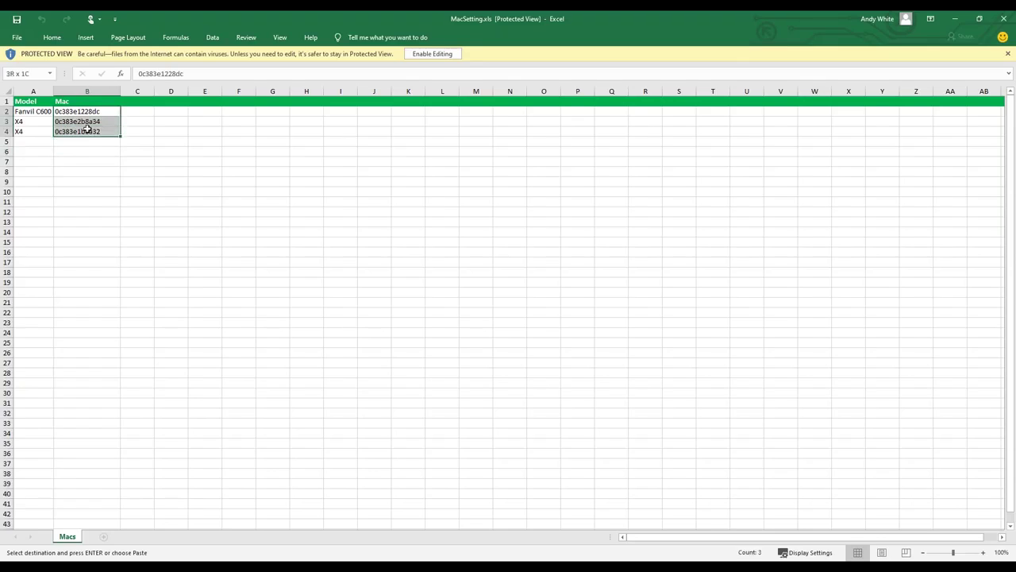
left_click(164, 200)
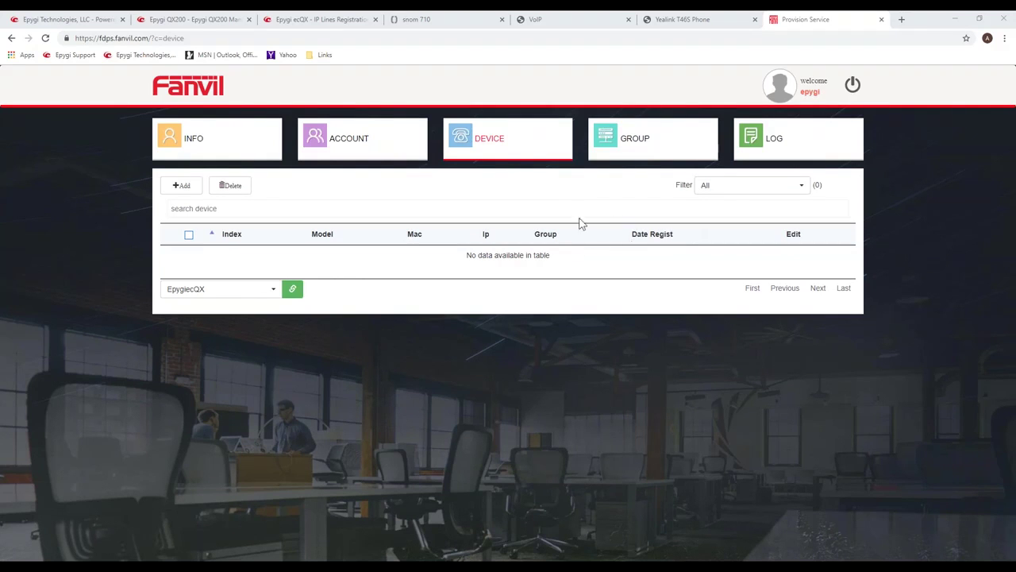
left_click(492, 143)
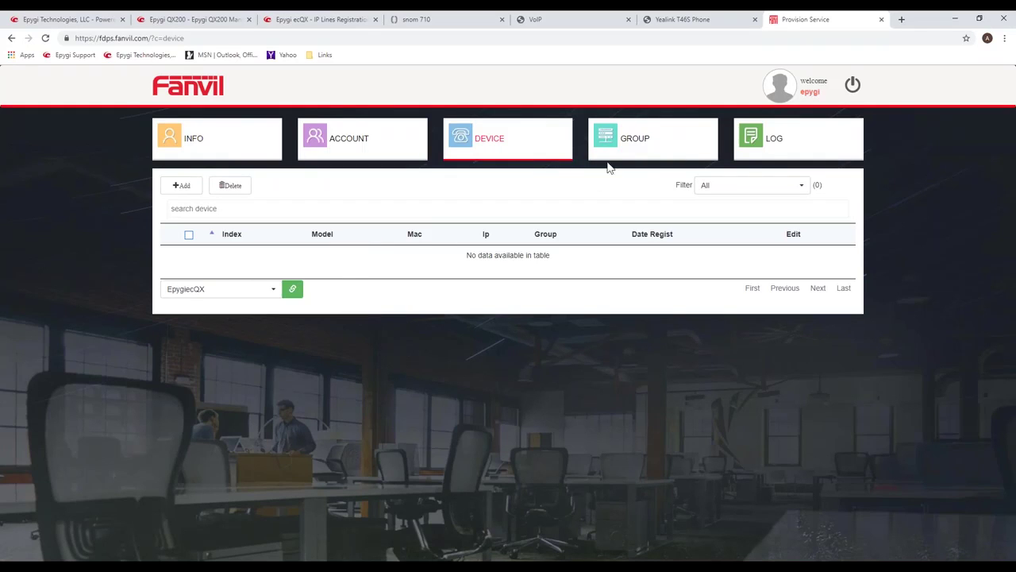
left_click(634, 143)
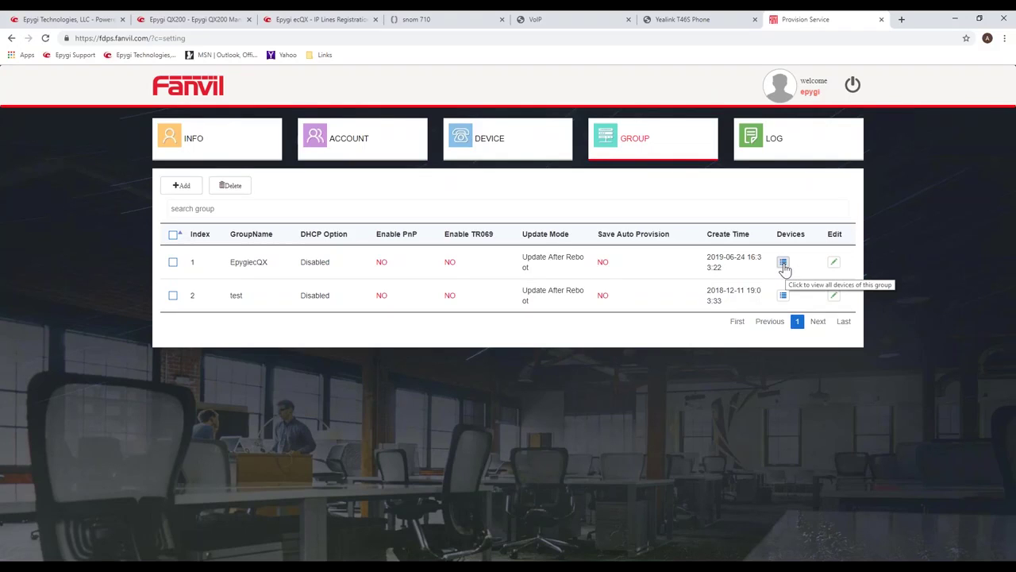
left_click(488, 151)
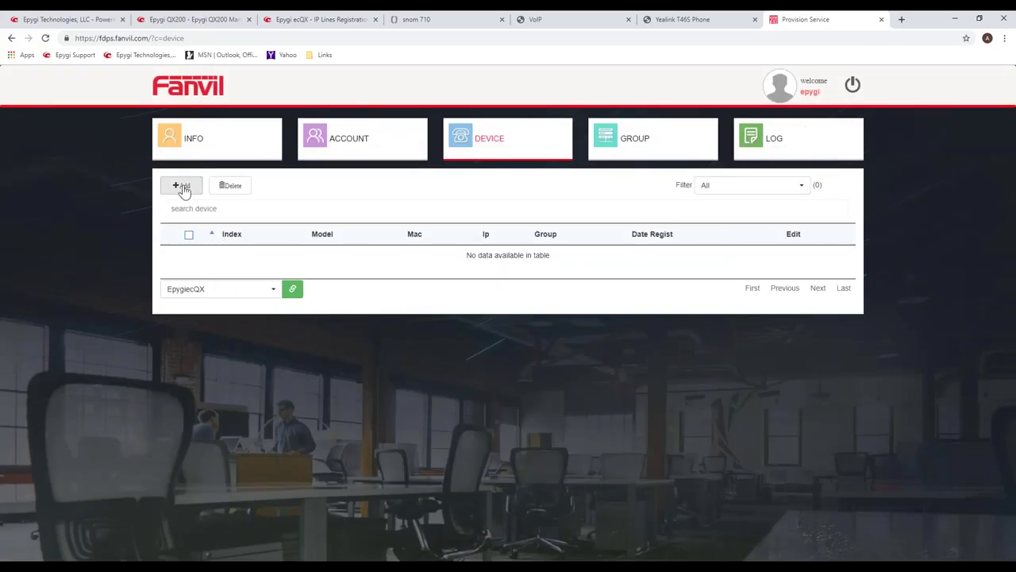
Start adding devices with EpygiecQX as the default group.
left_click(182, 186)
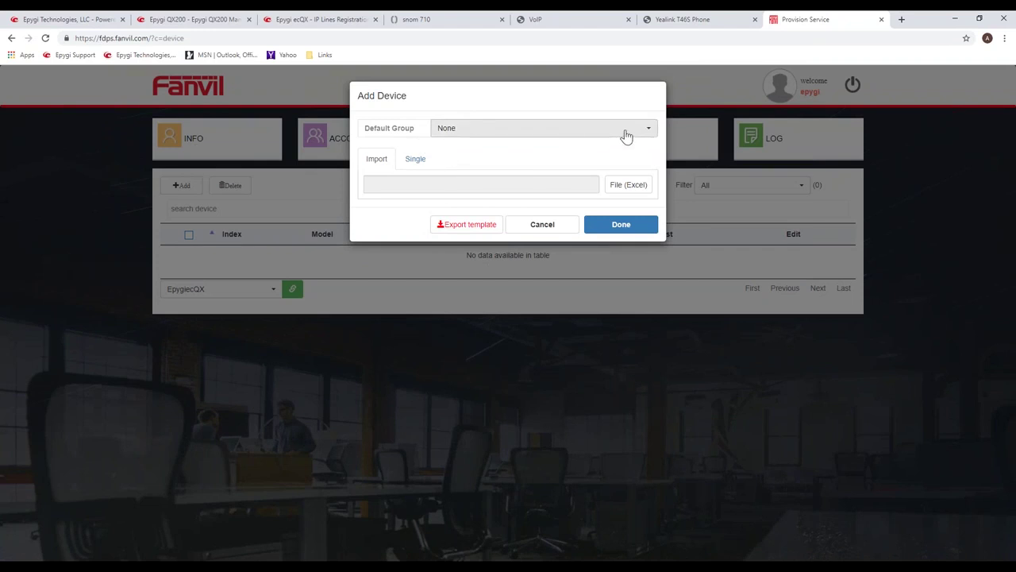
left_click(650, 131)
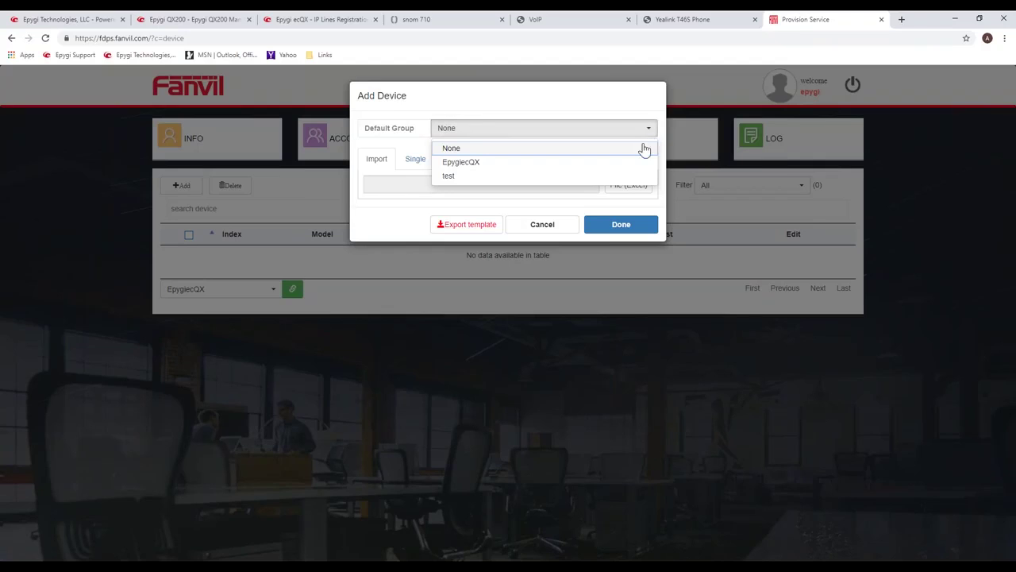
left_click(475, 167)
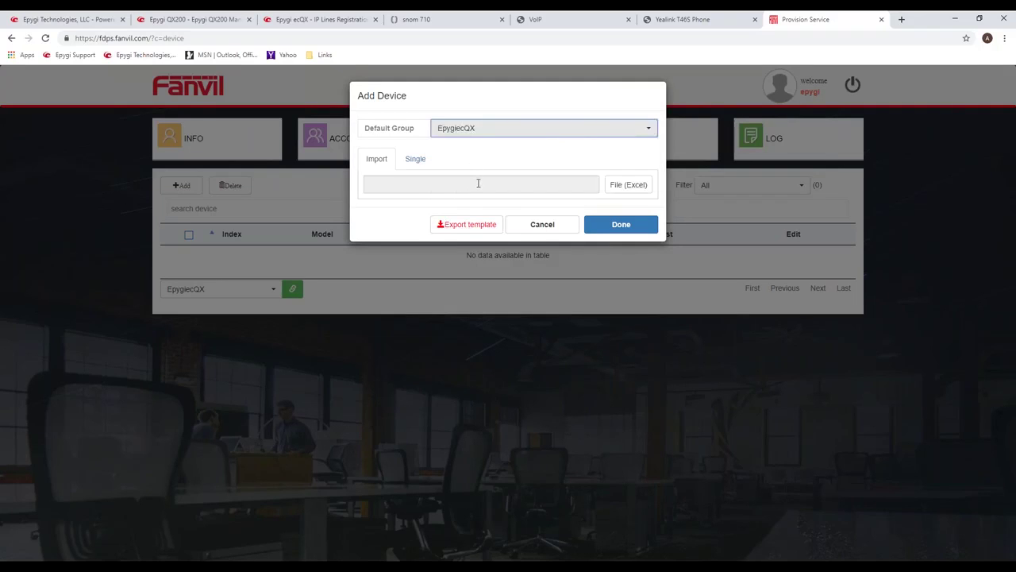
Import MacSetting.xls from the Configuring IP Phones June 26 2019 folder, adding one C600 and two X4 phones.
left_click(619, 192)
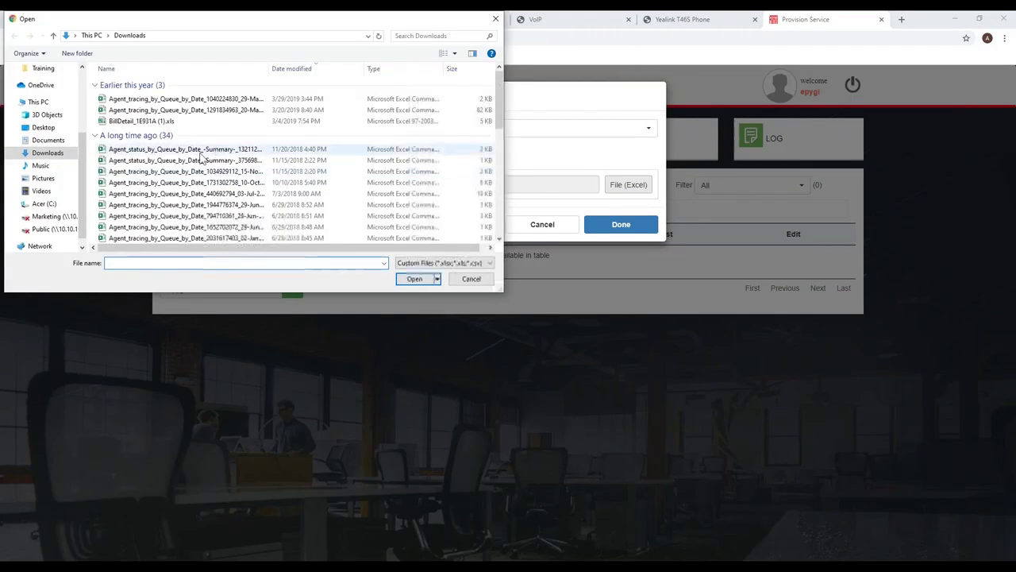
left_click_drag(82, 134, 87, 72)
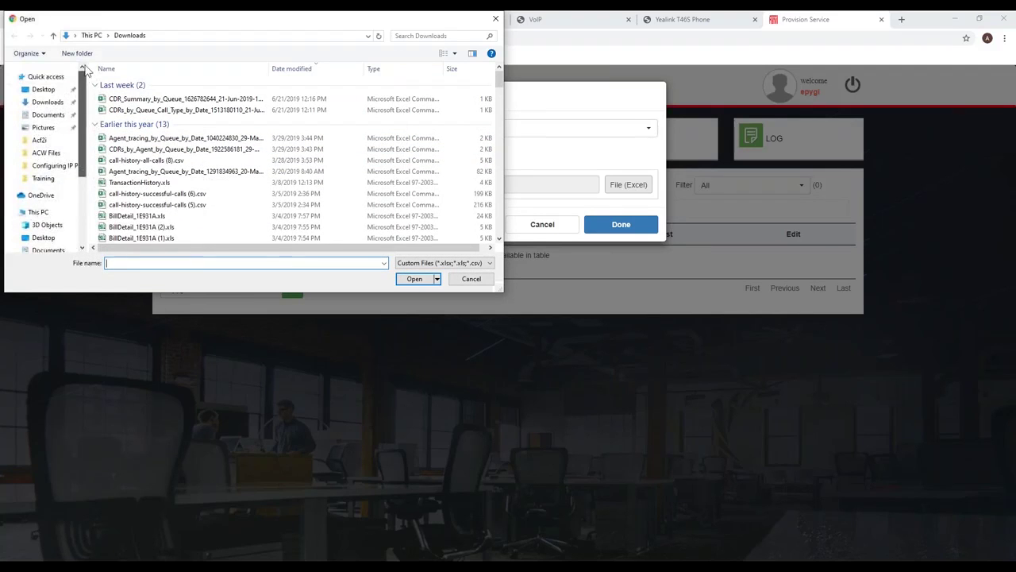
left_click(69, 167)
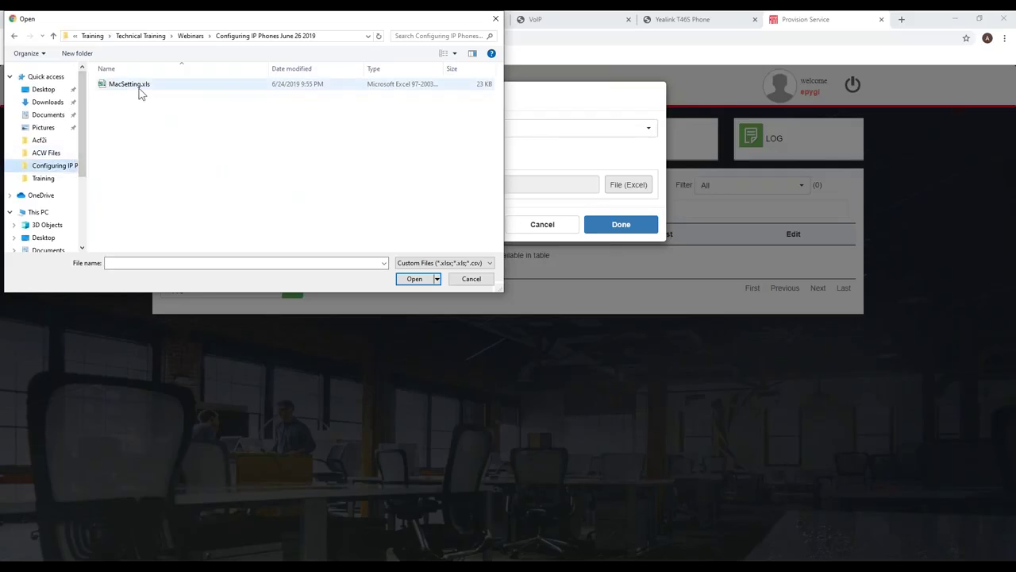
double_click(133, 84)
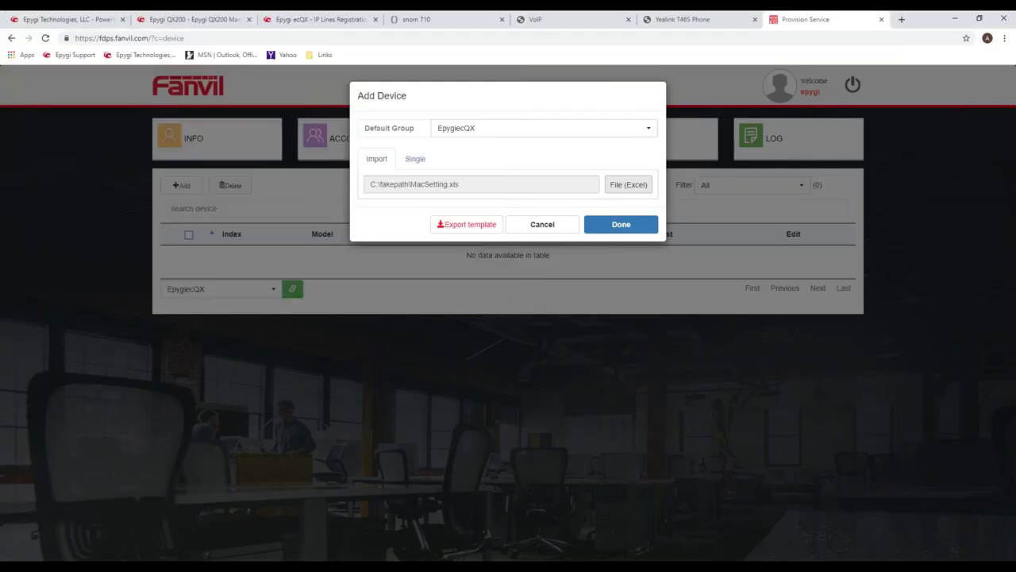
left_click(610, 229)
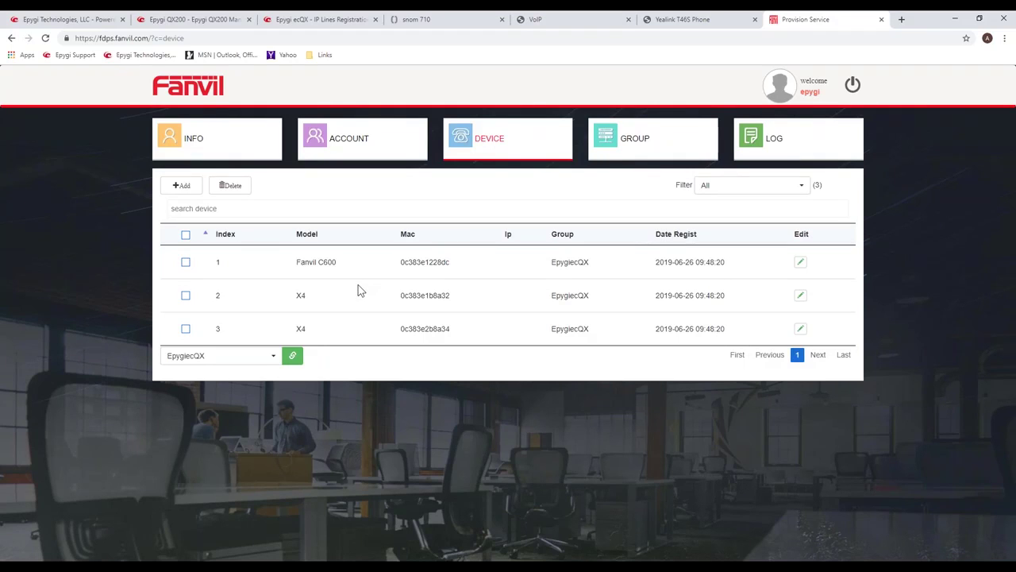
double_click(424, 294)
left_click(418, 333)
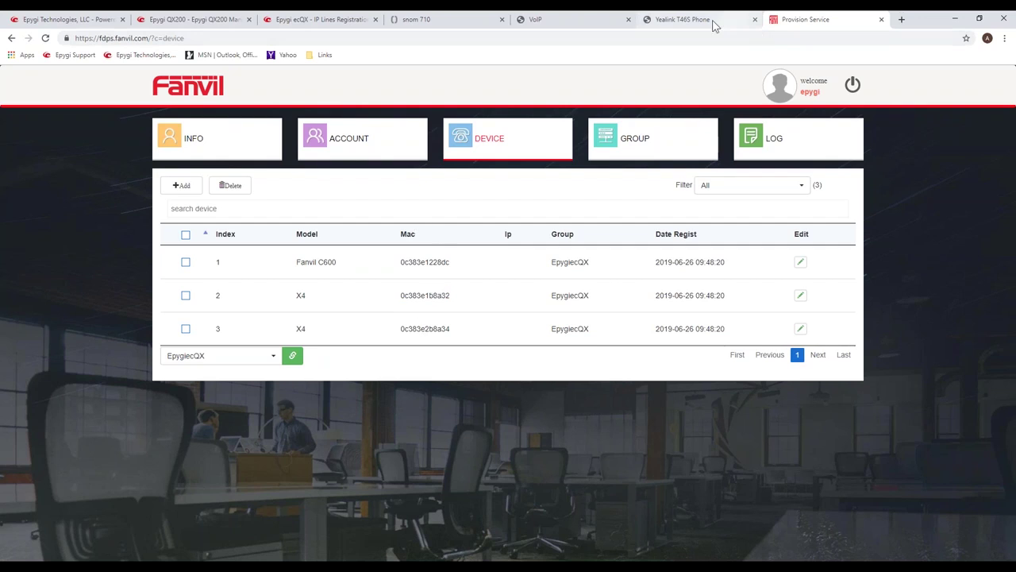
In the X4 web UI, zoom out and go to the System > Configurations page.
left_click(567, 23)
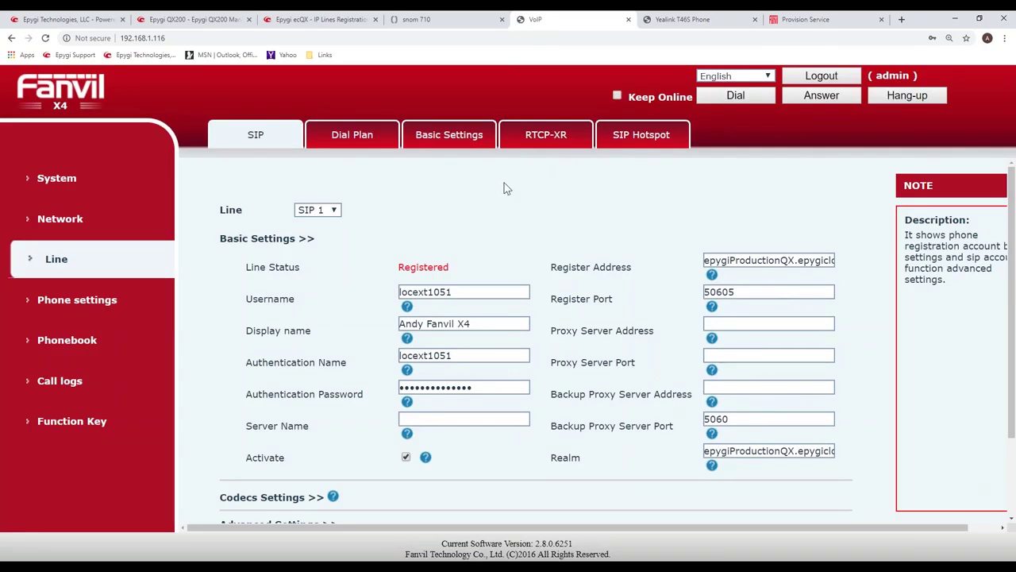
key("ctrl+minus")
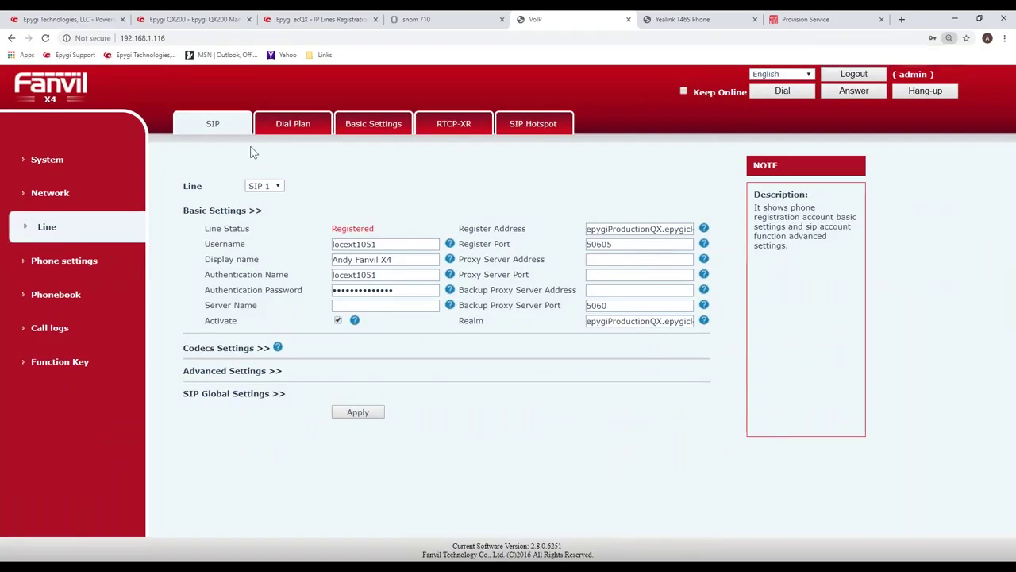
left_click(56, 161)
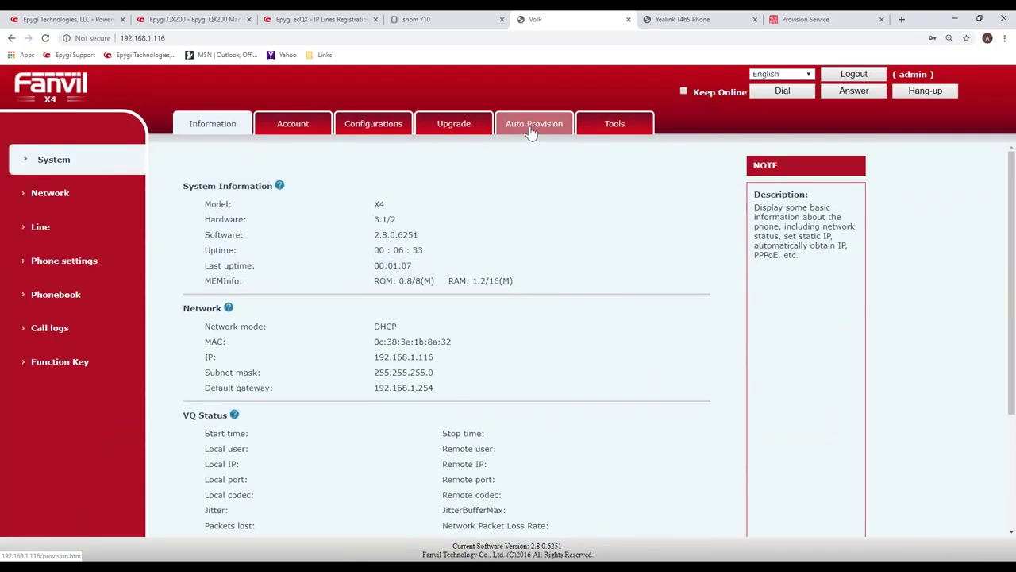
left_click(368, 130)
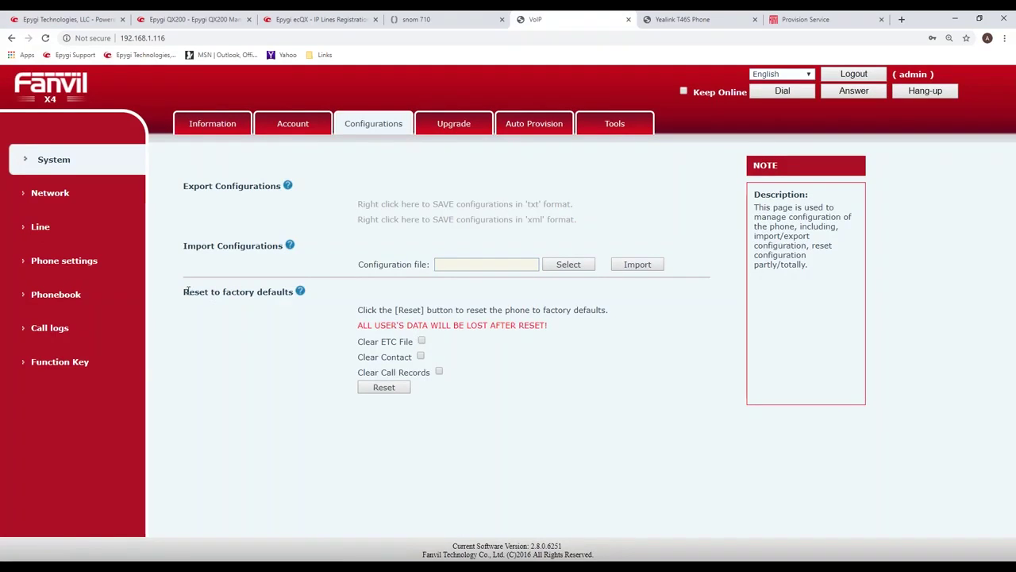
Factory-reset the phone, clearing the ETC file, contacts and call records, and confirm.
left_click_drag(187, 291, 294, 292)
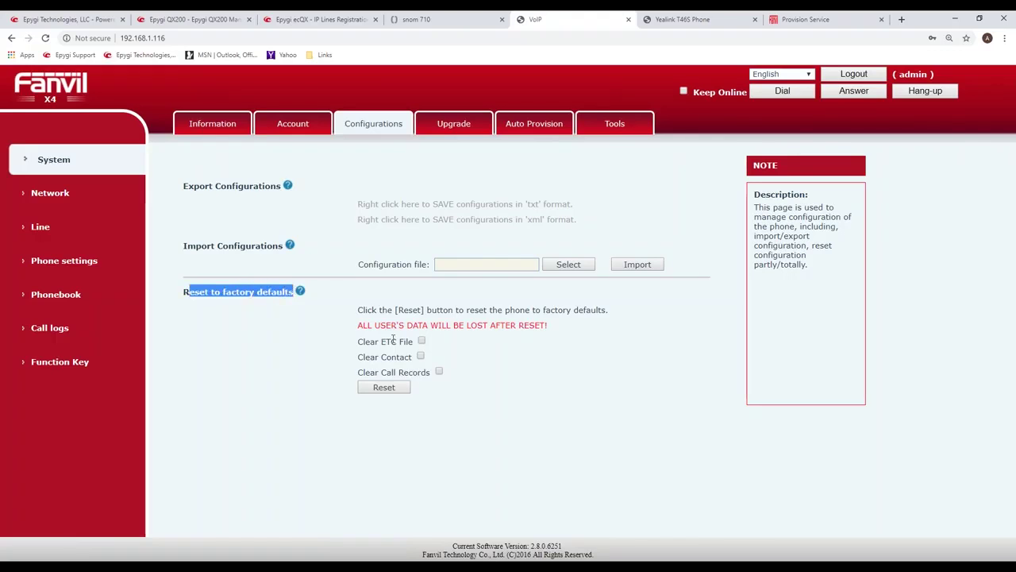
left_click(422, 342)
left_click(420, 357)
left_click(439, 371)
left_click(385, 389)
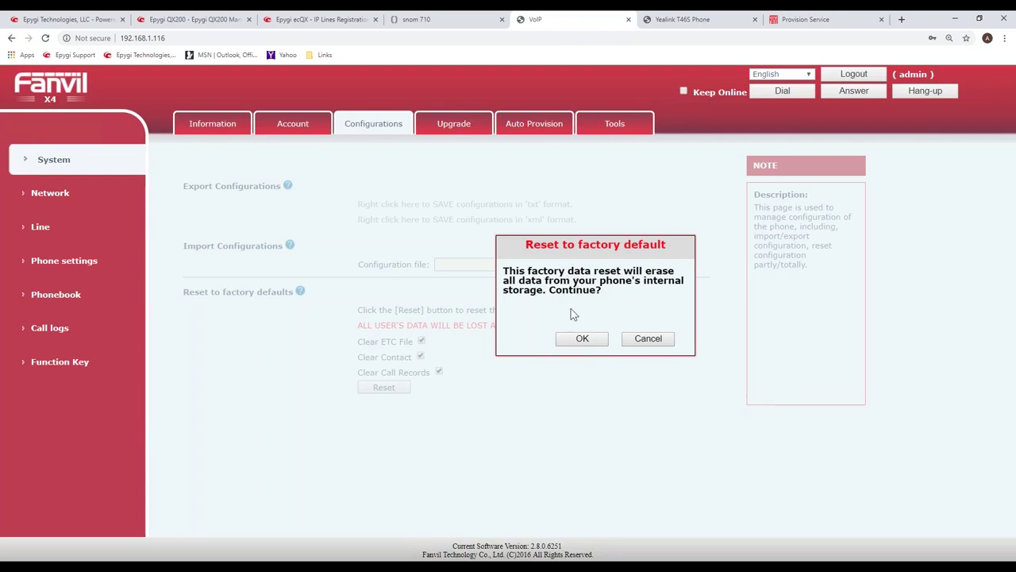
left_click(583, 339)
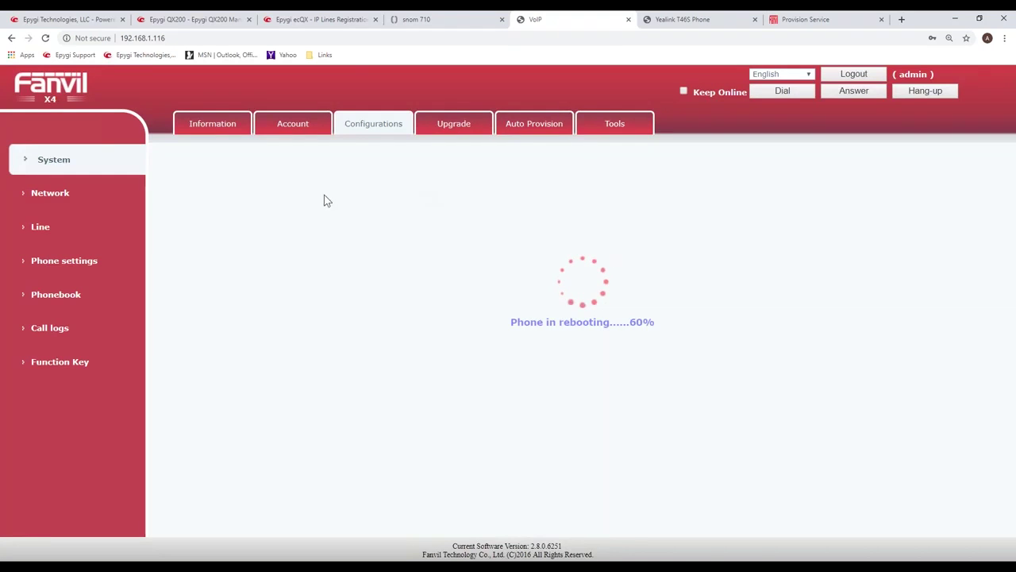
Review the three imported devices in FDPS, then show the ecQX IP Lines Registration status.
left_click(804, 22)
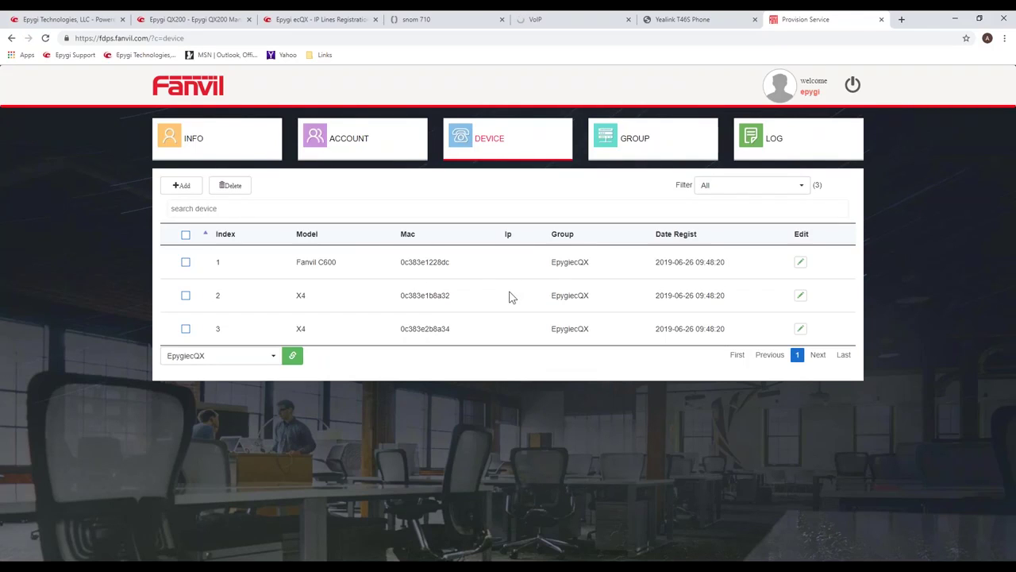
left_click(315, 23)
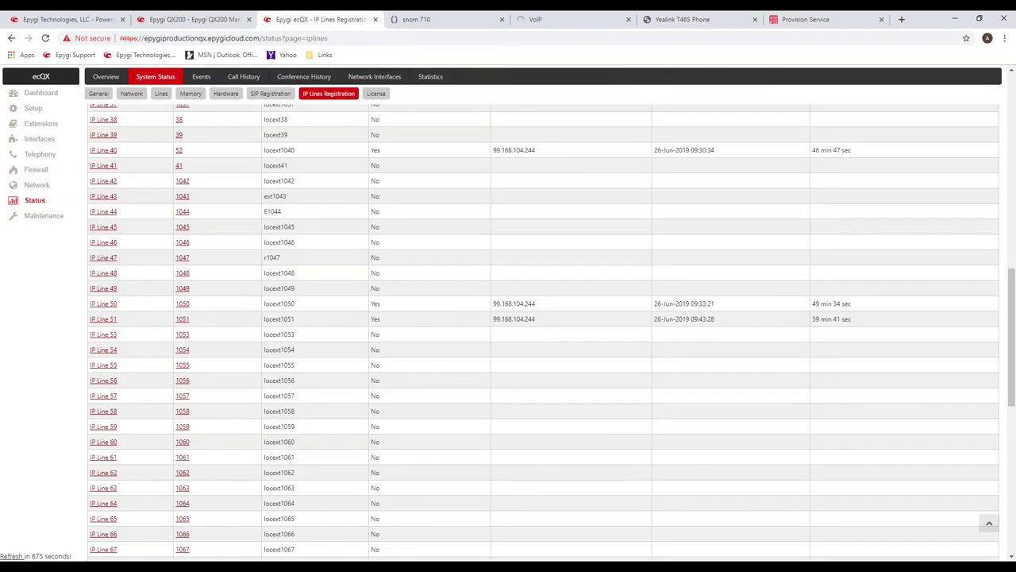